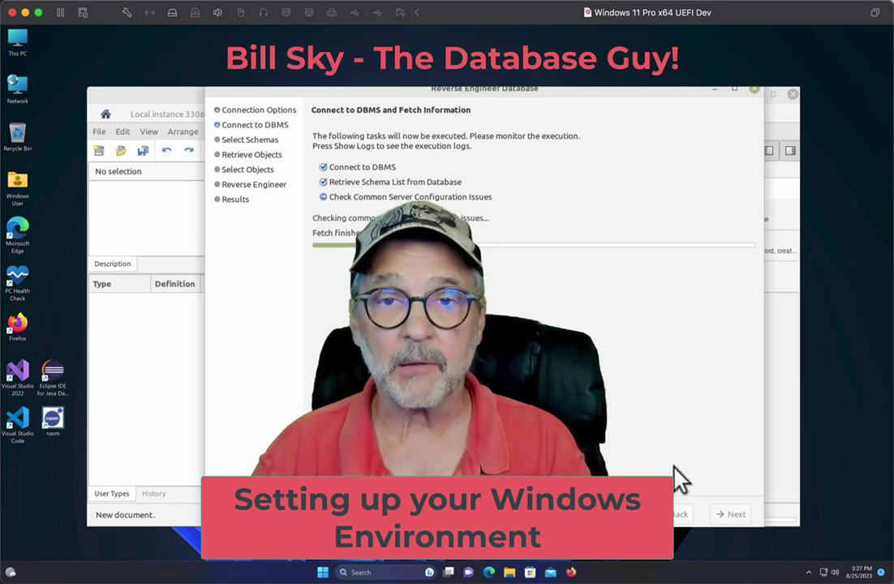
Reverse engineer the employees schema, importing its MySQL table and view objects into an EER diagram
click(713, 515)
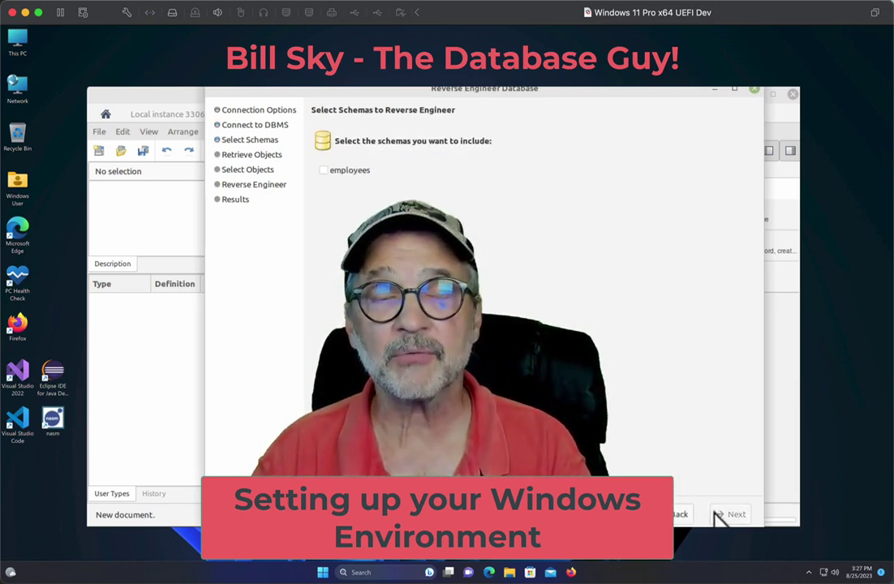
click(323, 169)
click(735, 514)
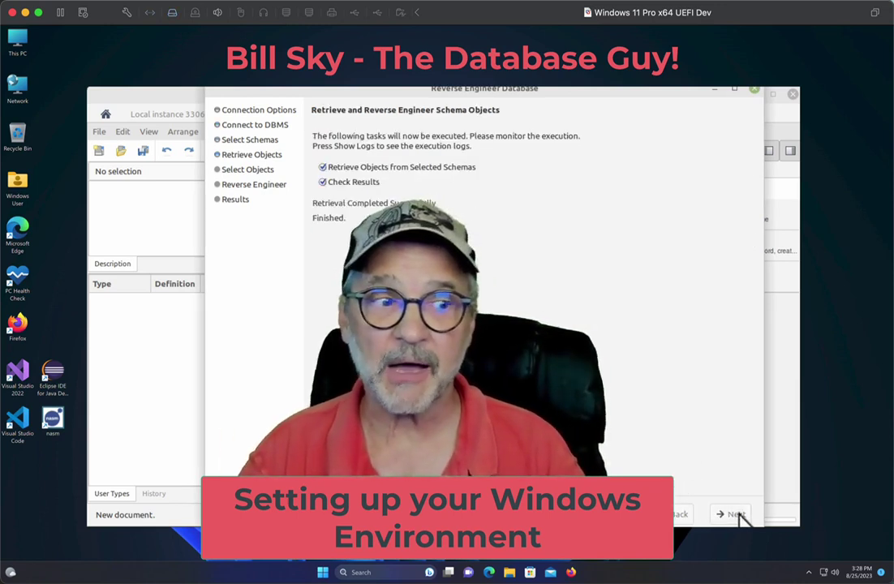
click(735, 515)
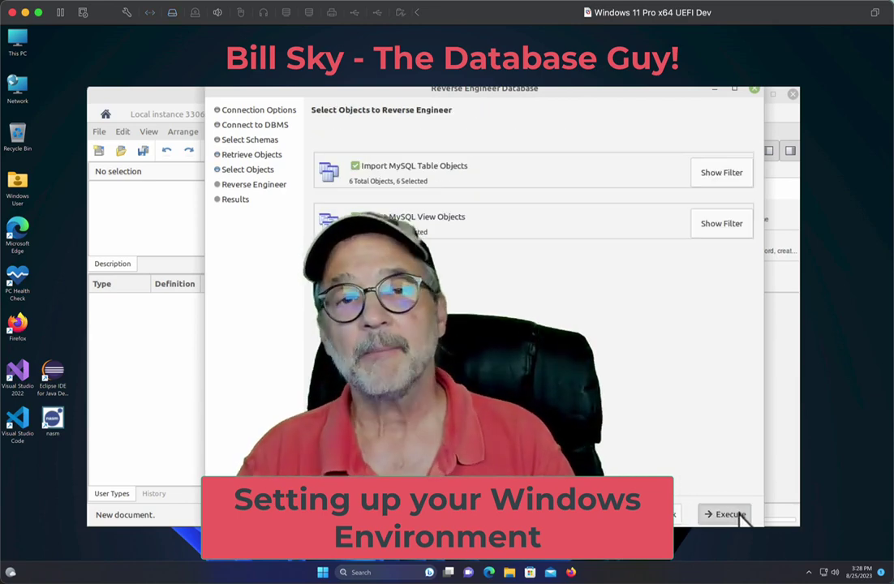
click(735, 515)
click(735, 514)
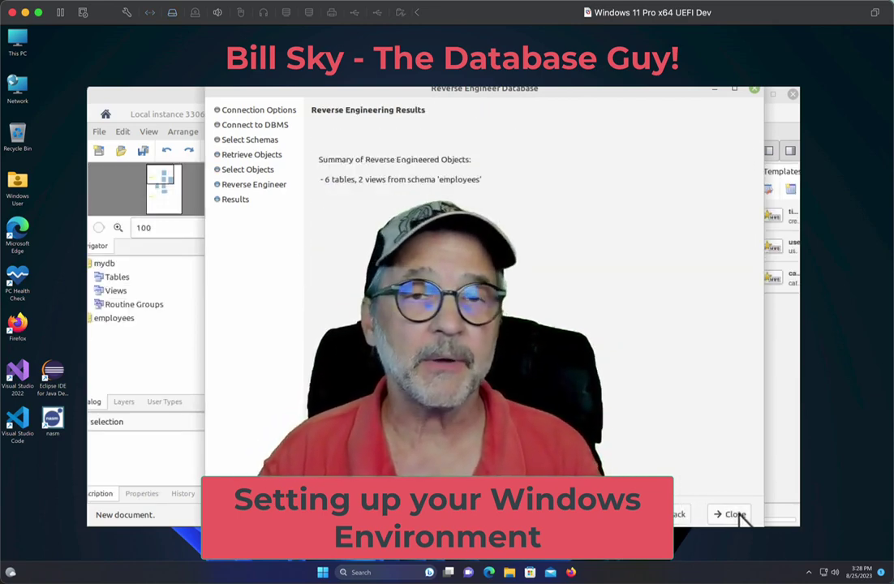
click(736, 514)
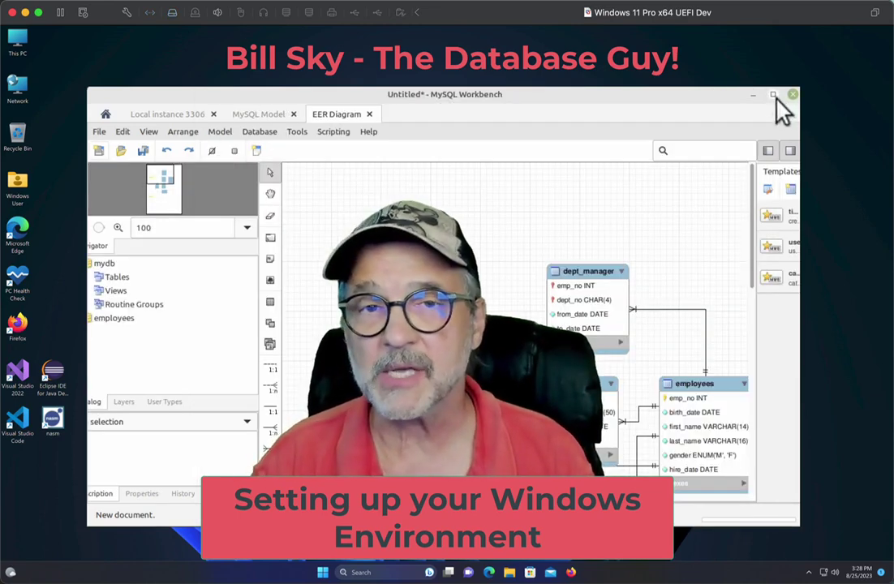
Spread out the dept_manager, employees, titles and dept_emp tables in the EER diagram and place the dept_emp_latest_date view above titles
drag(555, 276, 535, 198)
drag(674, 393, 761, 353)
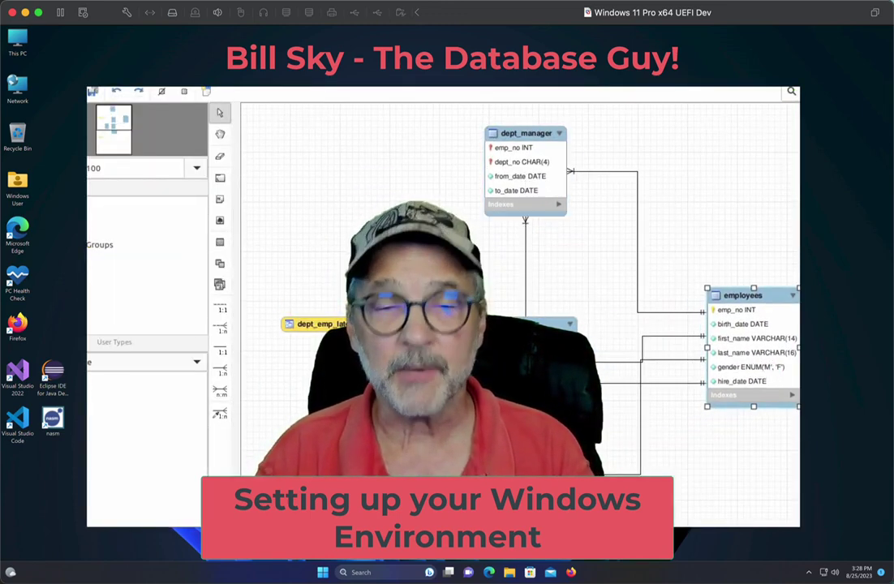
drag(537, 363, 435, 310)
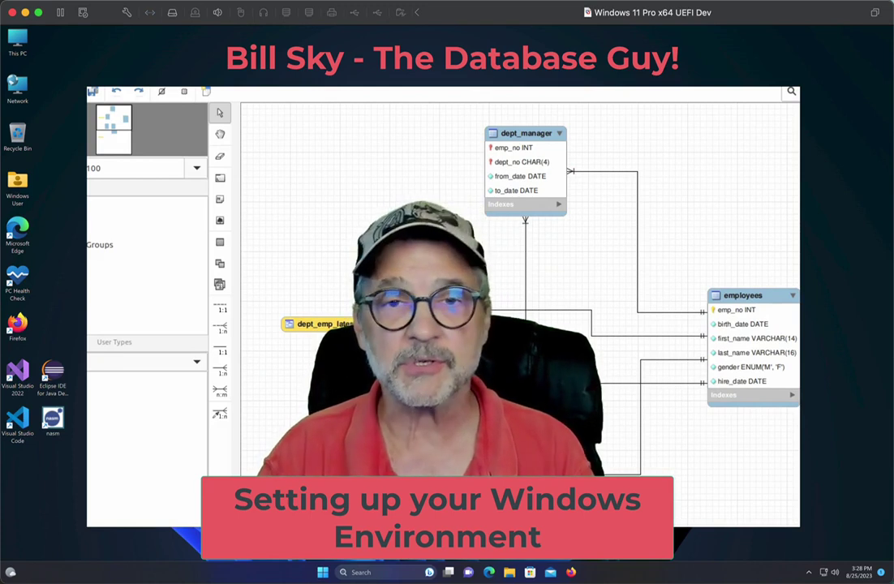
drag(354, 326, 328, 167)
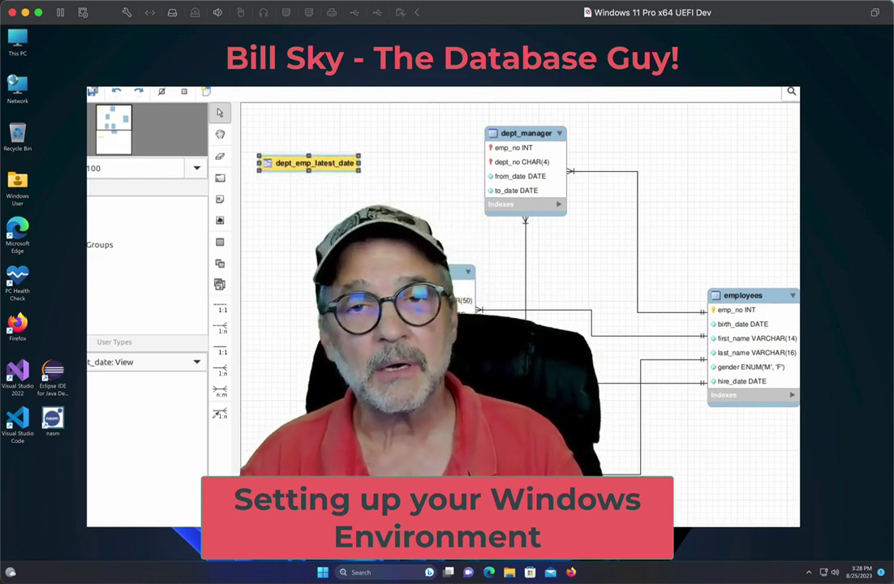
drag(531, 473, 658, 490)
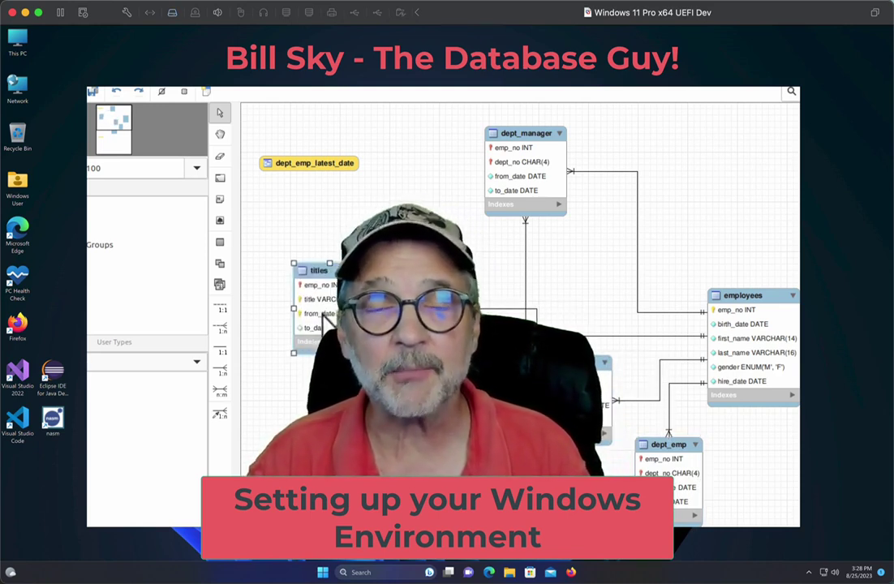
drag(526, 200, 453, 203)
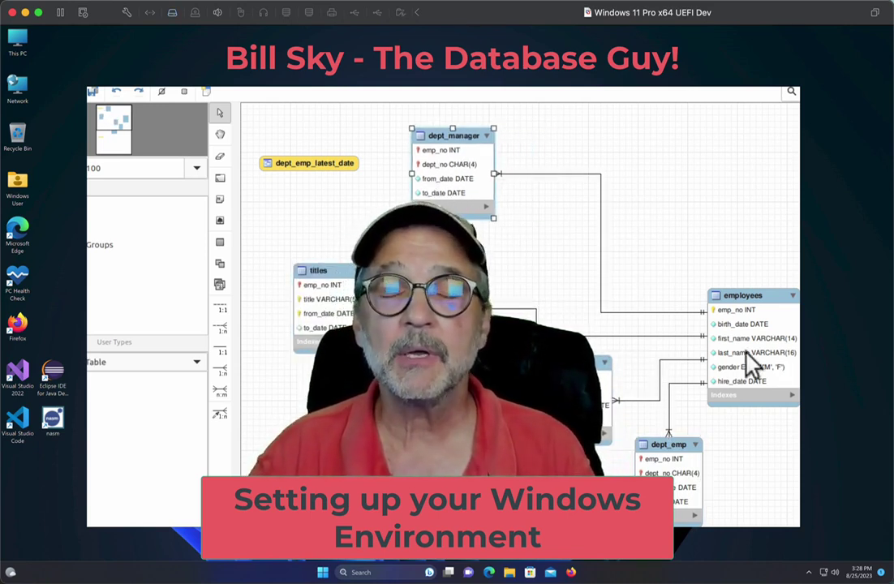
drag(745, 365, 763, 296)
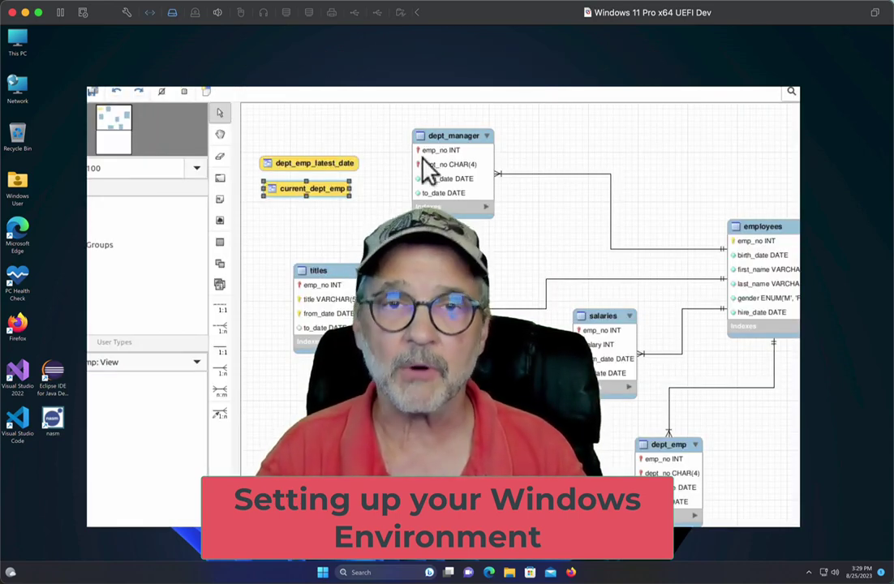
click(422, 171)
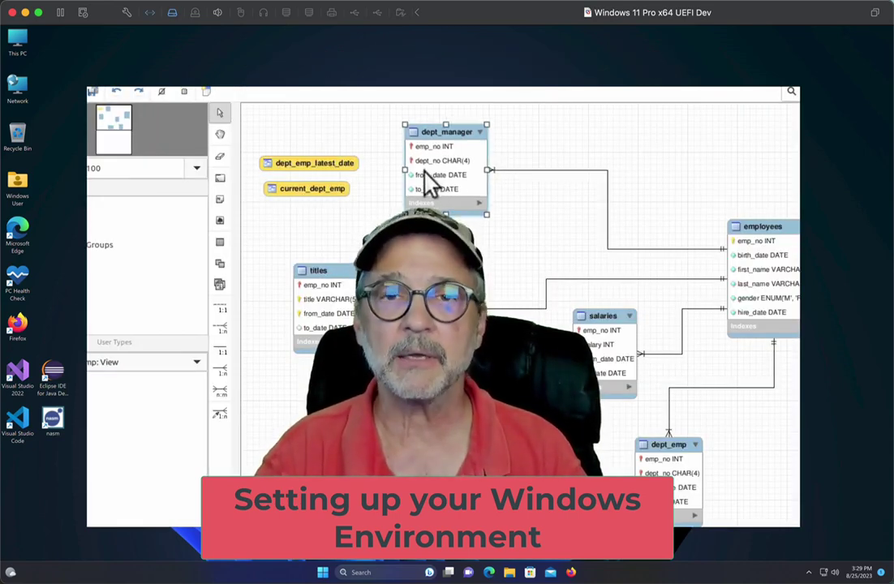
key(Delete)
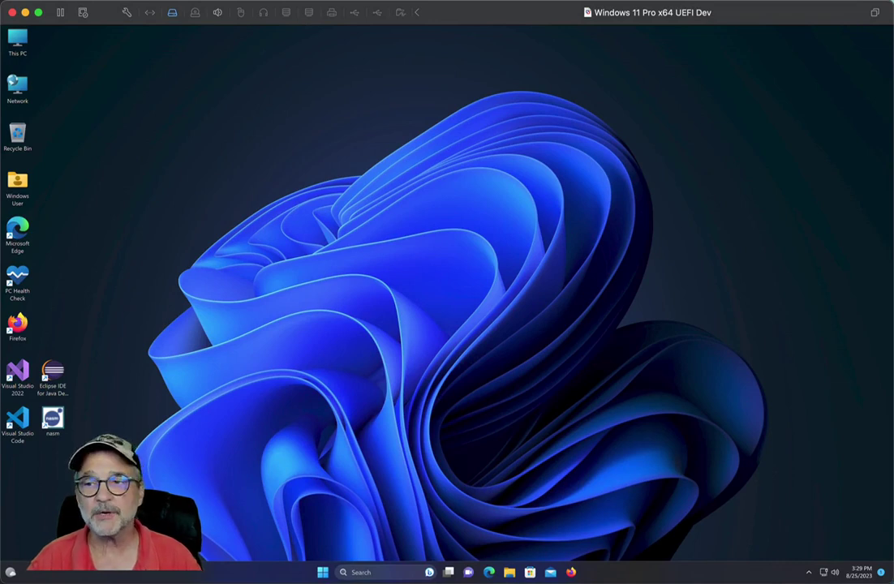
Open Firefox, enlarge its window and place it fully in view near the middle of the desktop
double_click(17, 326)
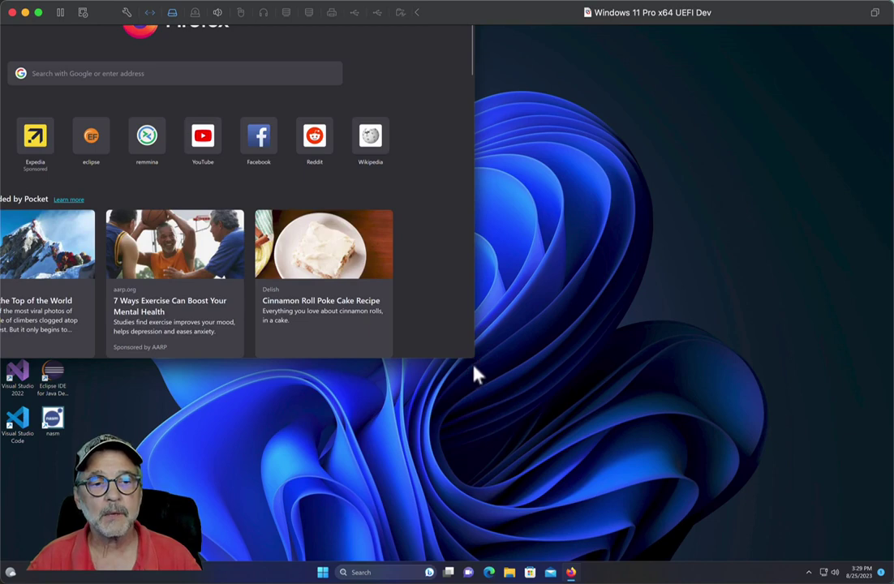
drag(471, 357, 728, 562)
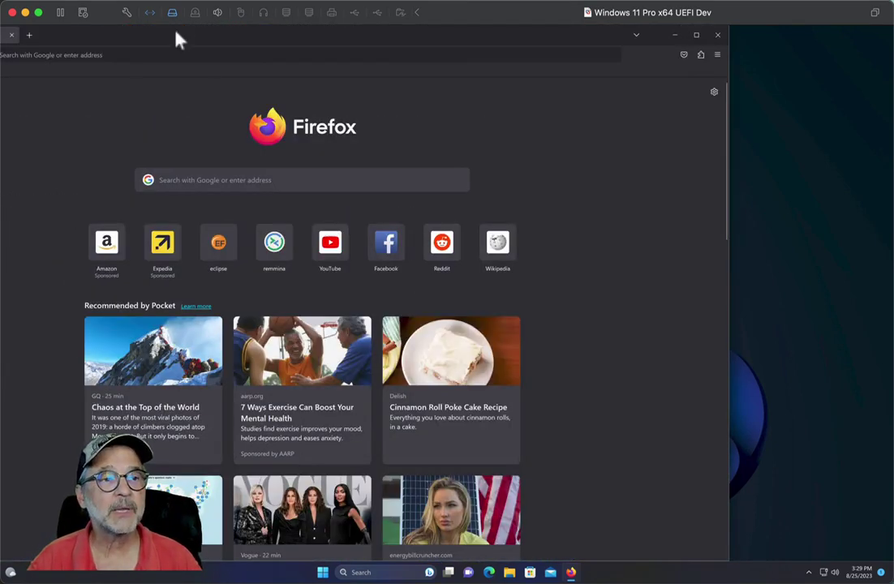
drag(176, 33, 343, 36)
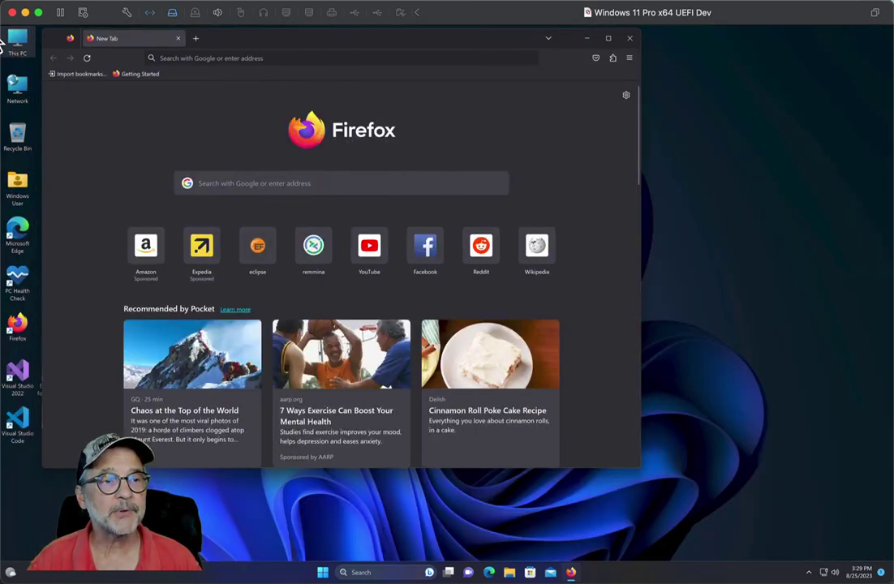
drag(271, 42, 374, 82)
click(389, 101)
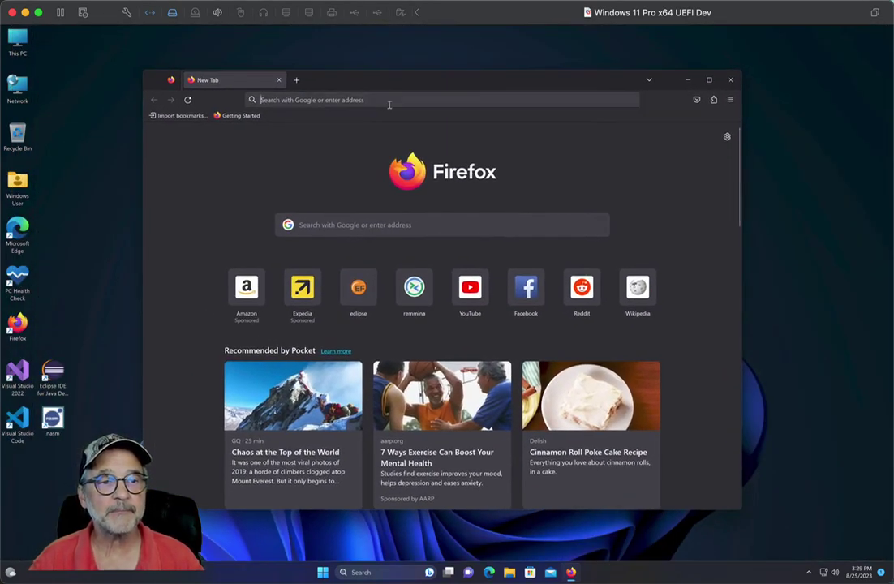
text(htt)
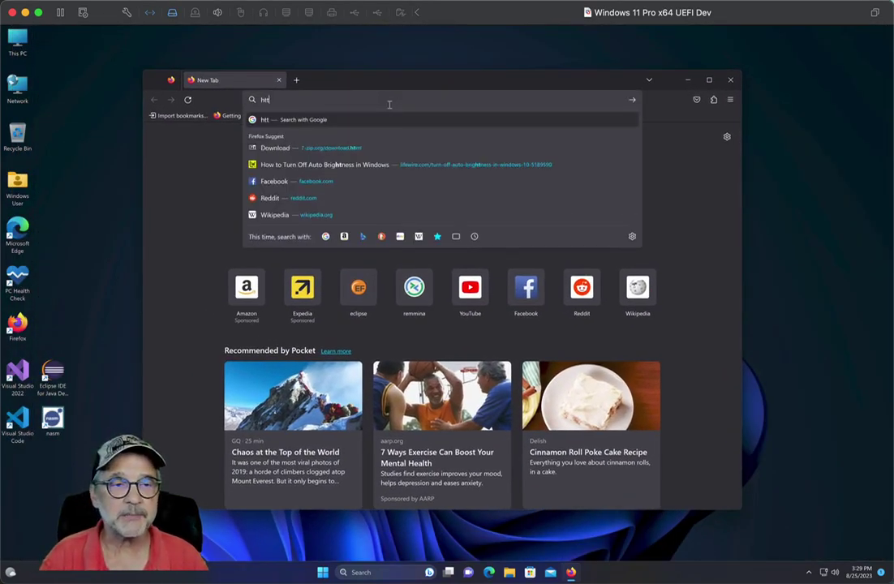
text(ps://www.)
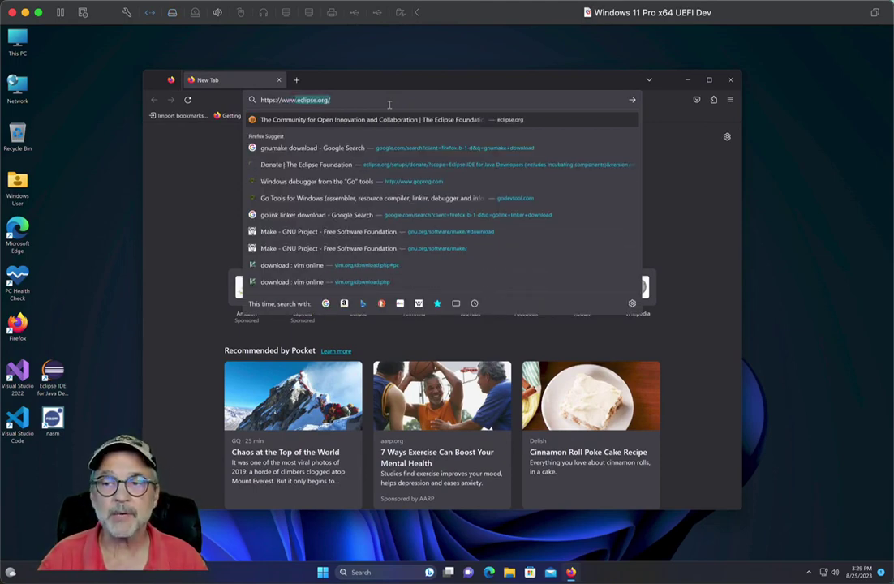
text(mysql.com)
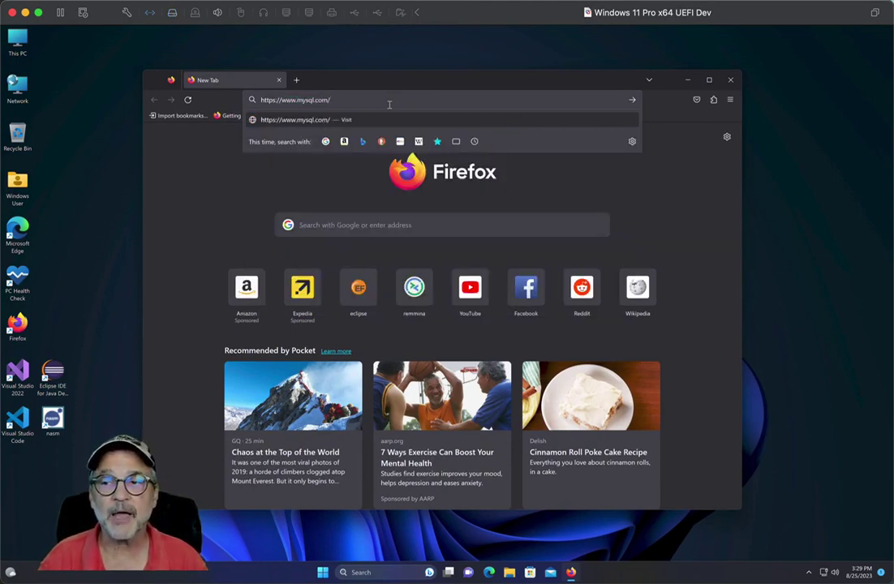
text(/downloads/)
key(Return)
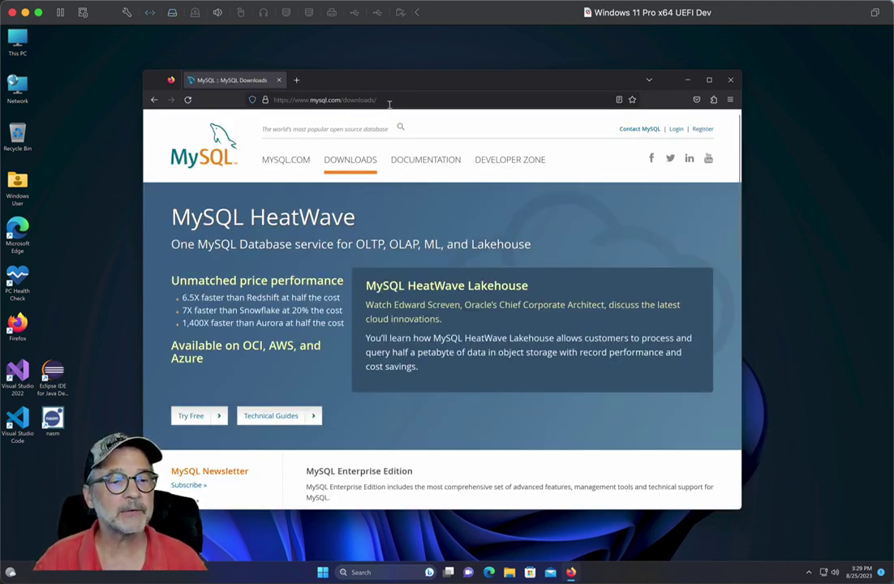
Go to the MySQL Community (GPL) Downloads and open the MySQL Installer for Windows page
scroll(325, 253, down, 15)
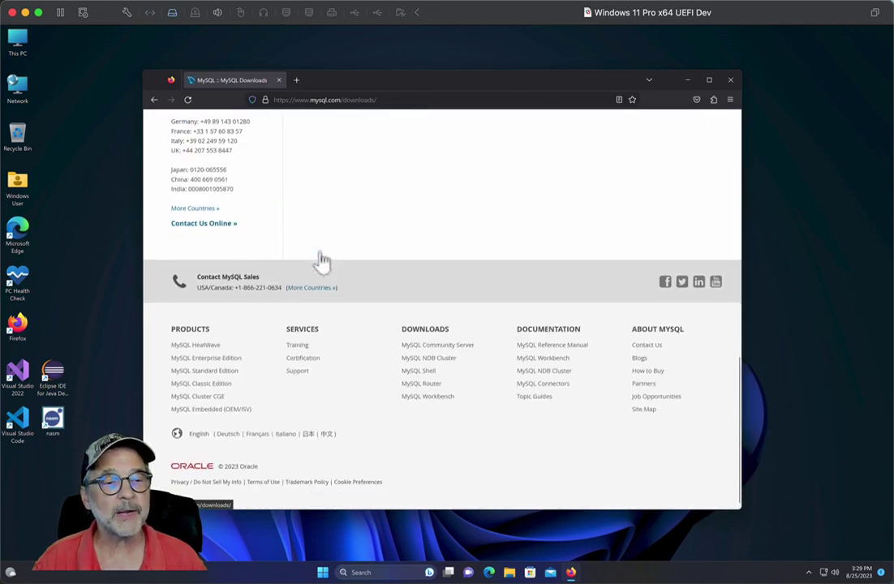
scroll(325, 259, up, 10)
scroll(329, 258, down, 3)
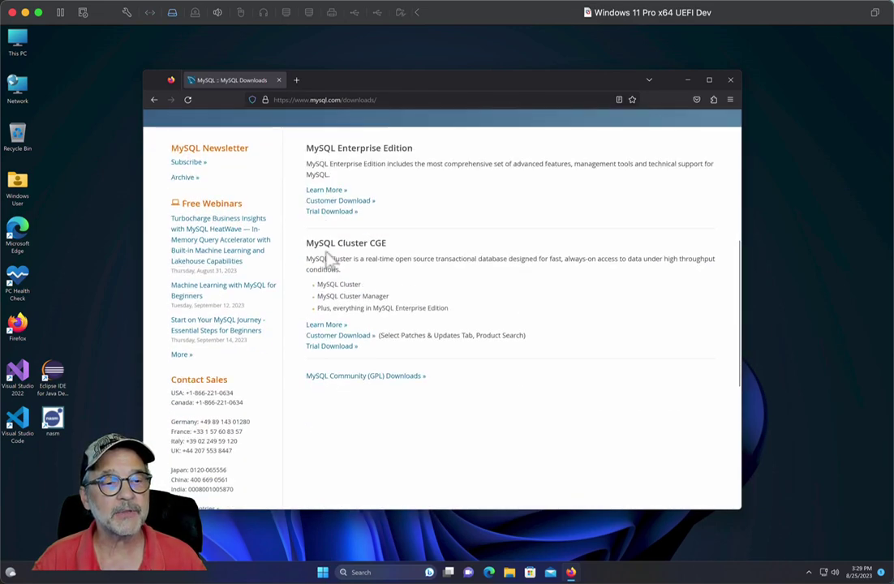
click(340, 378)
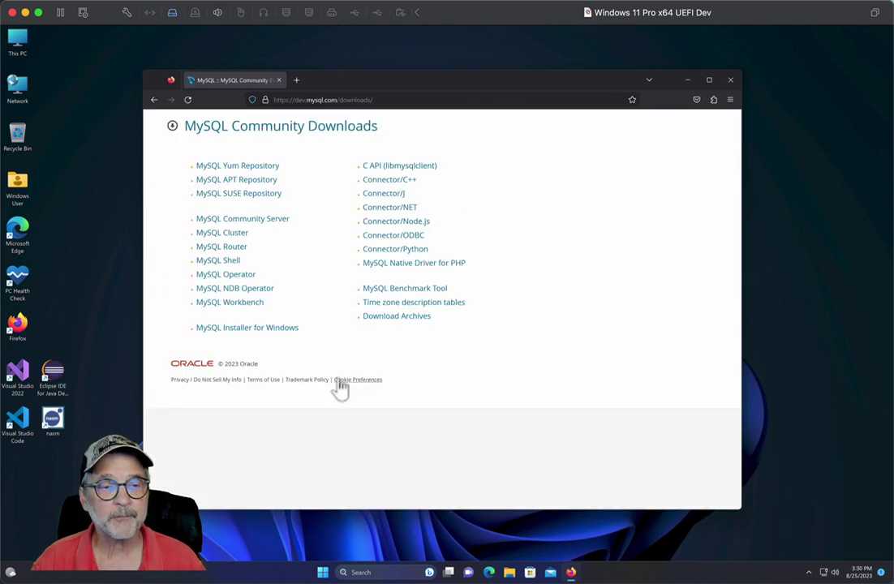
click(230, 332)
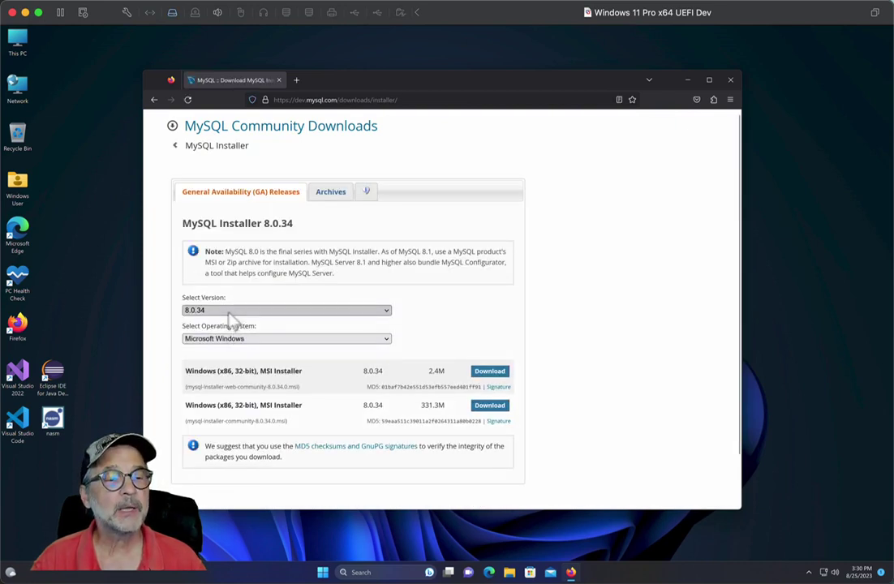
Choose version 8.0.34 and download the 331.3M Windows MSI Installer without signing in to an Oracle account
click(214, 311)
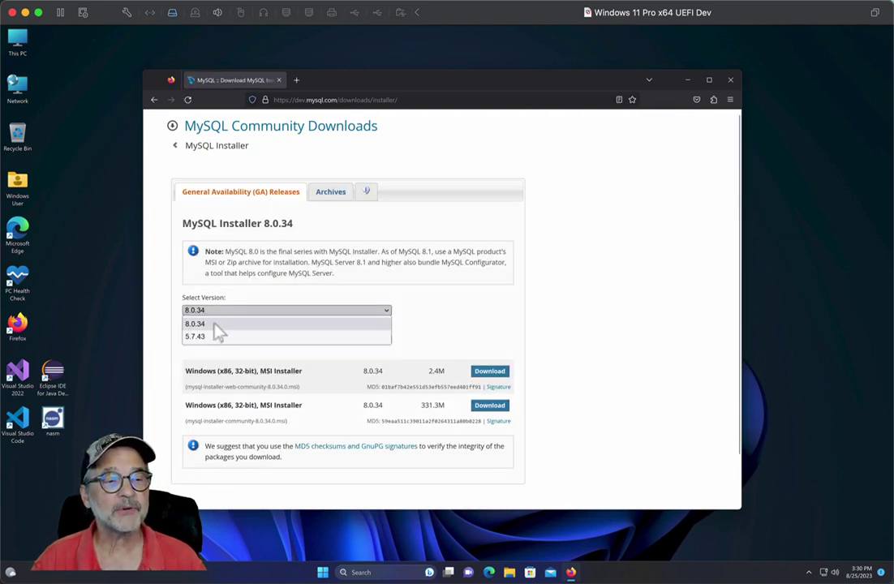
click(215, 326)
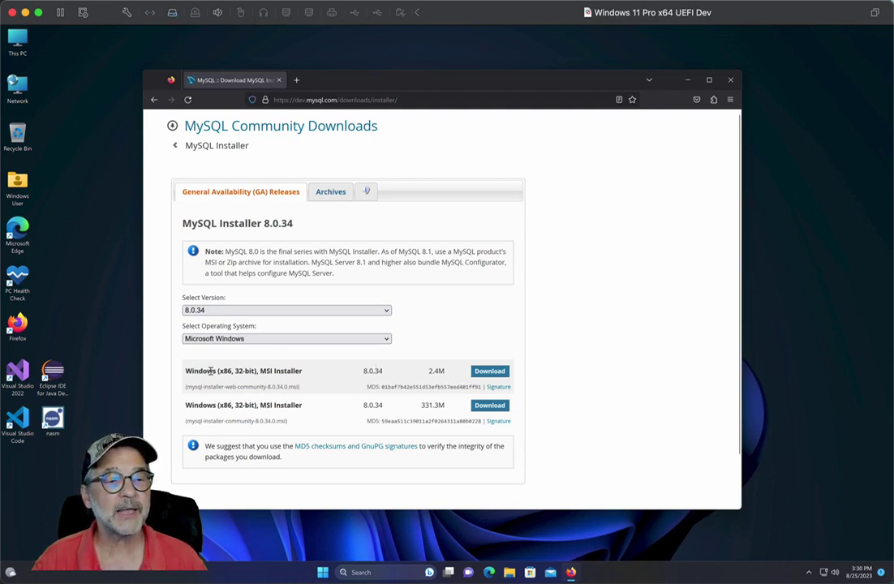
drag(193, 372, 312, 381)
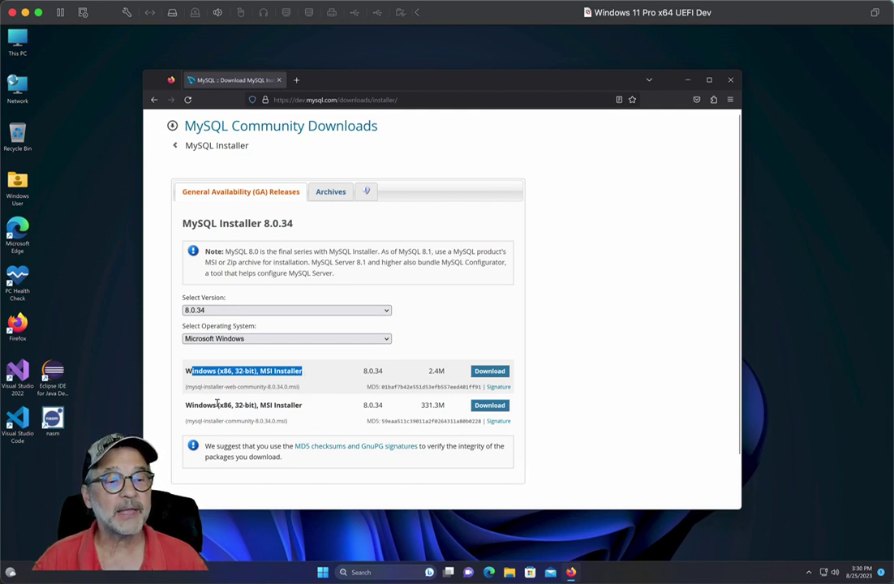
click(484, 414)
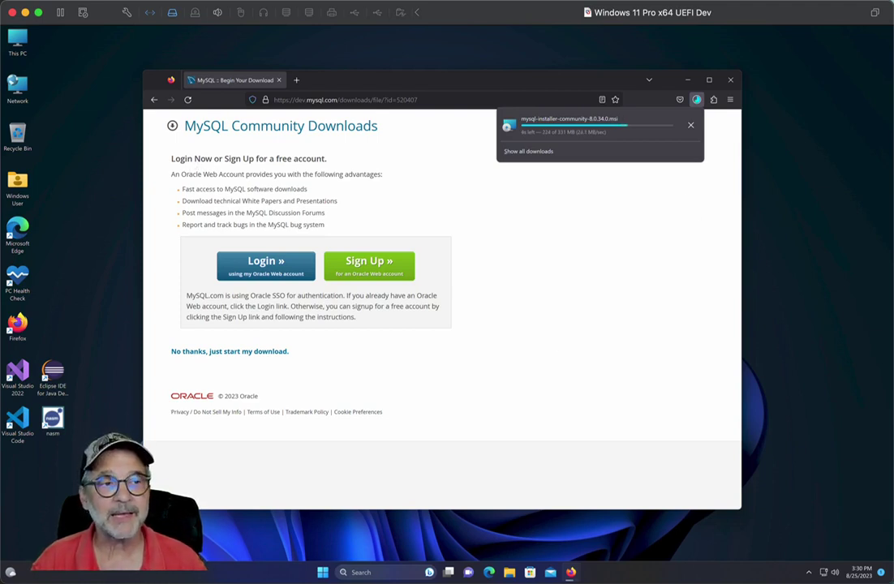
Switch to File Explorer, find mysql-installer-community-8.0.34.0 in the Downloads folder and launch it
click(15, 185)
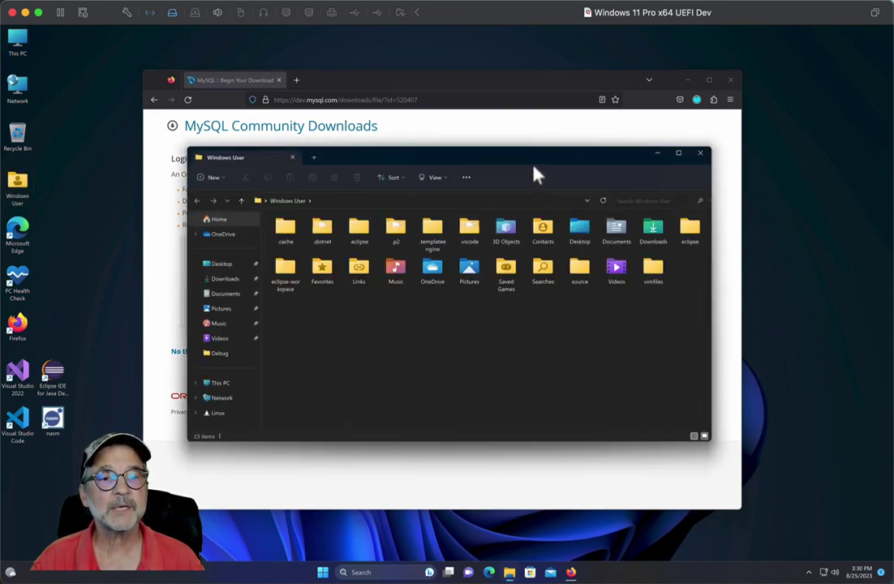
drag(469, 168, 406, 165)
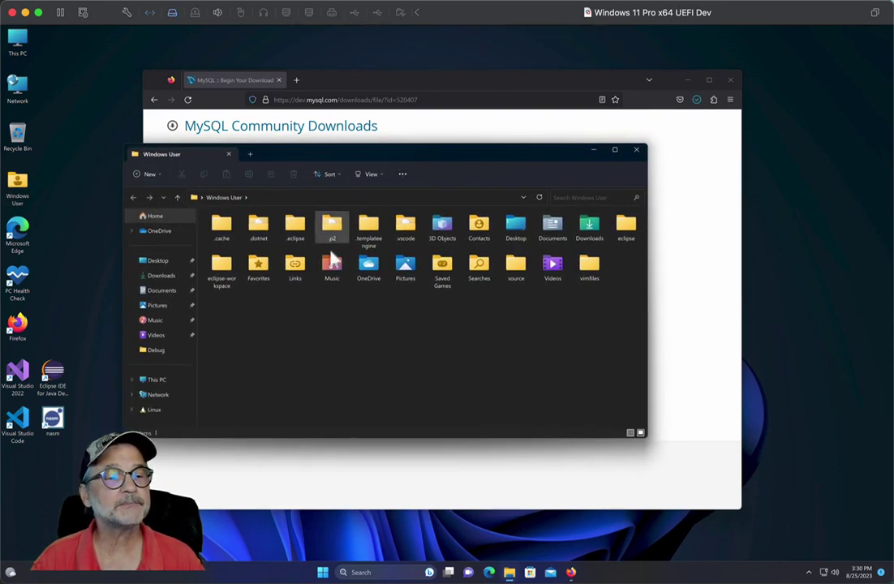
click(158, 292)
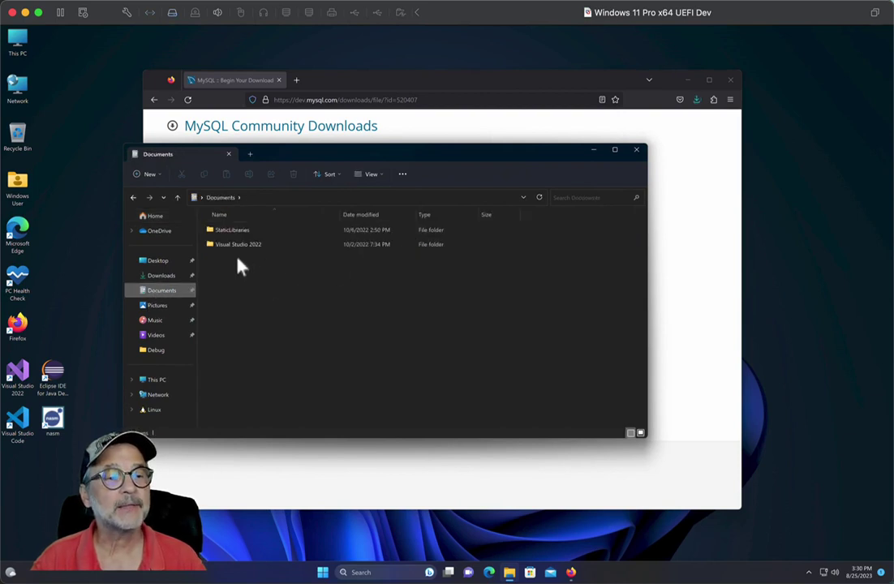
click(159, 276)
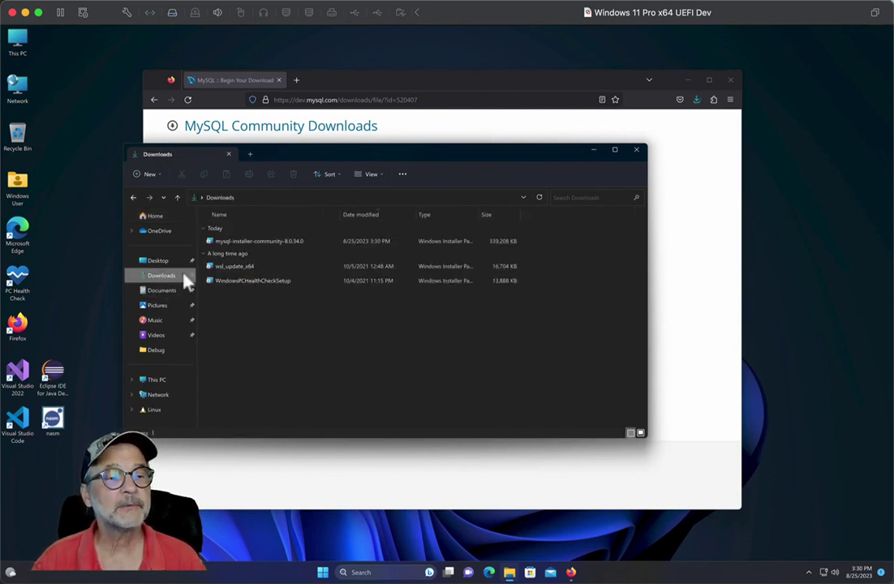
double_click(249, 244)
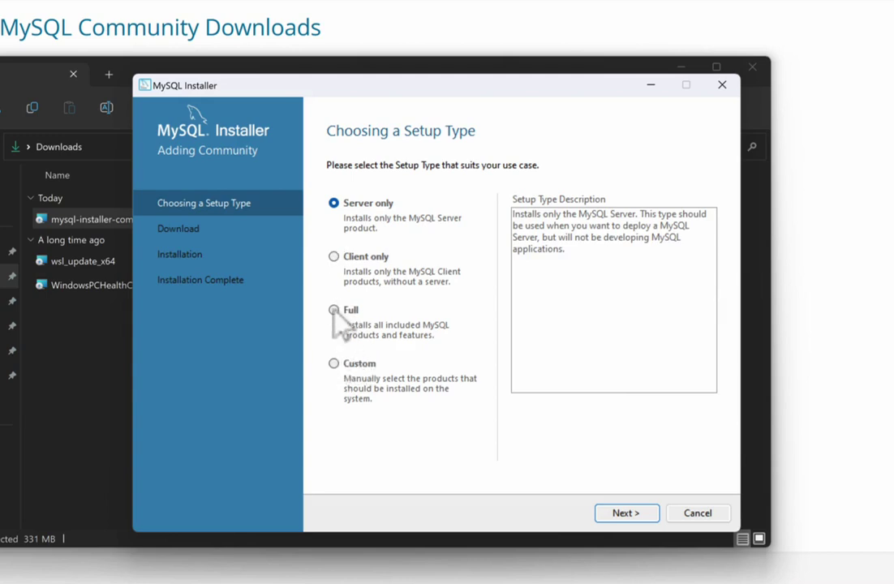
Choose the Full setup type and install all the listed MySQL 8.0.34 products
click(336, 313)
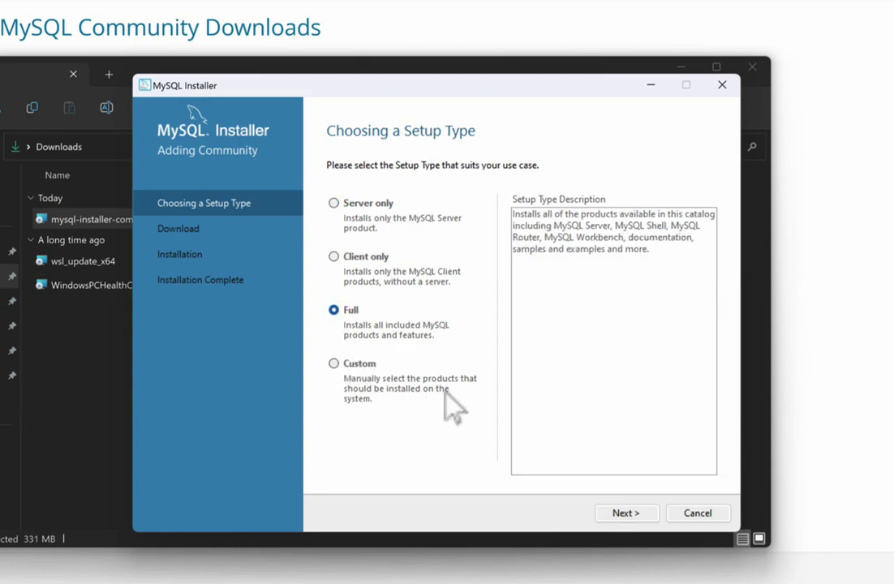
click(628, 514)
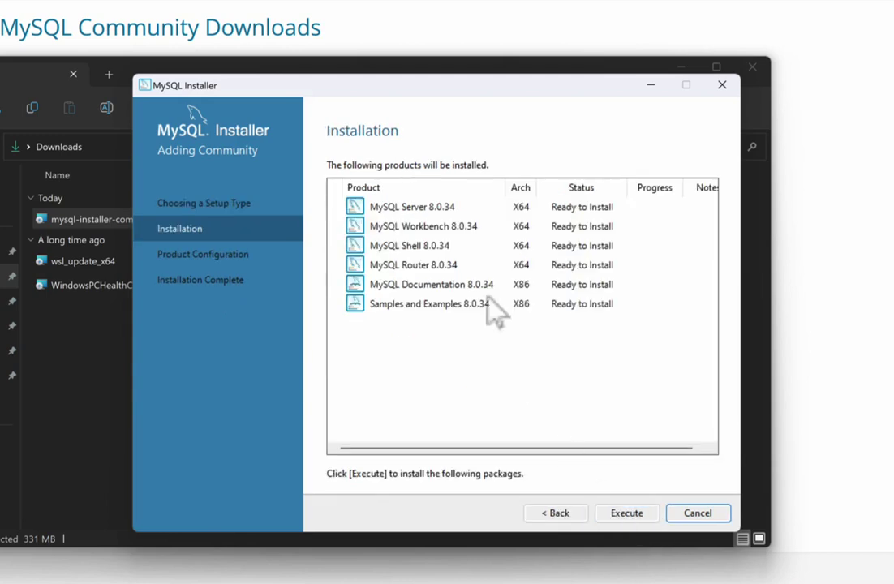
click(639, 515)
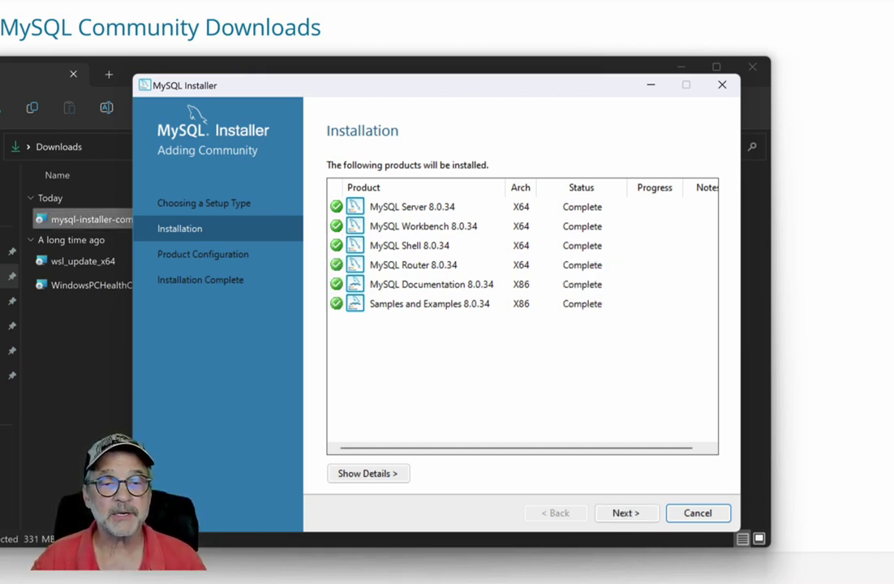
Start configuring MySQL Server as a Development Computer on TCP/IP port 3306, with strong password encryption for authentication
click(634, 520)
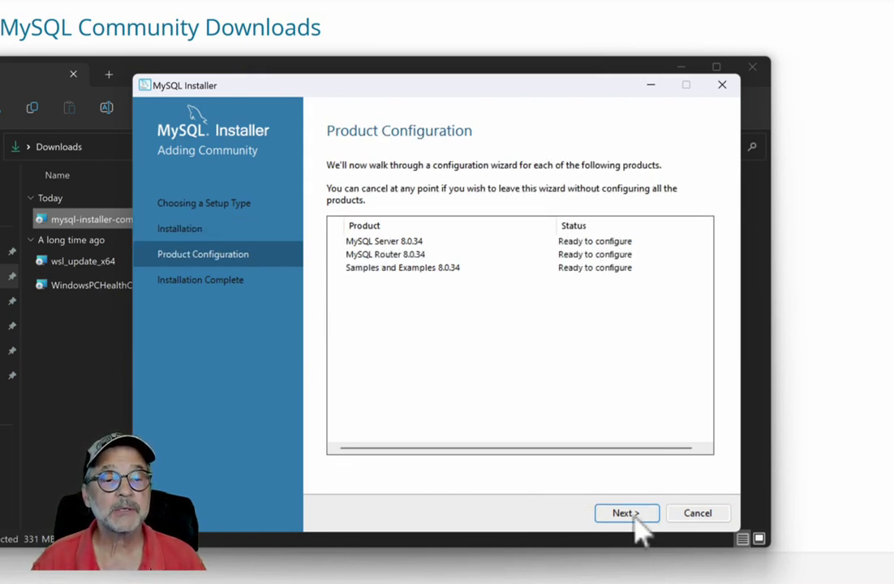
click(626, 514)
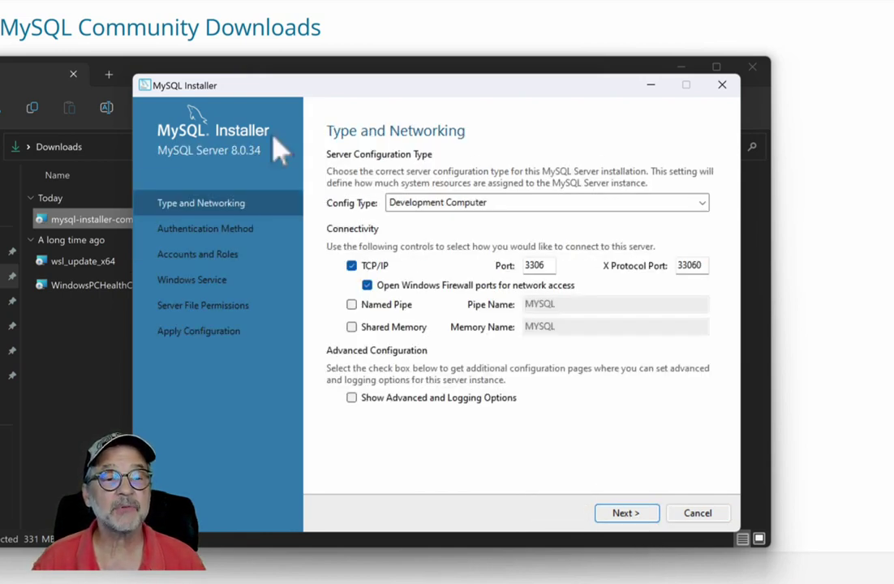
click(628, 514)
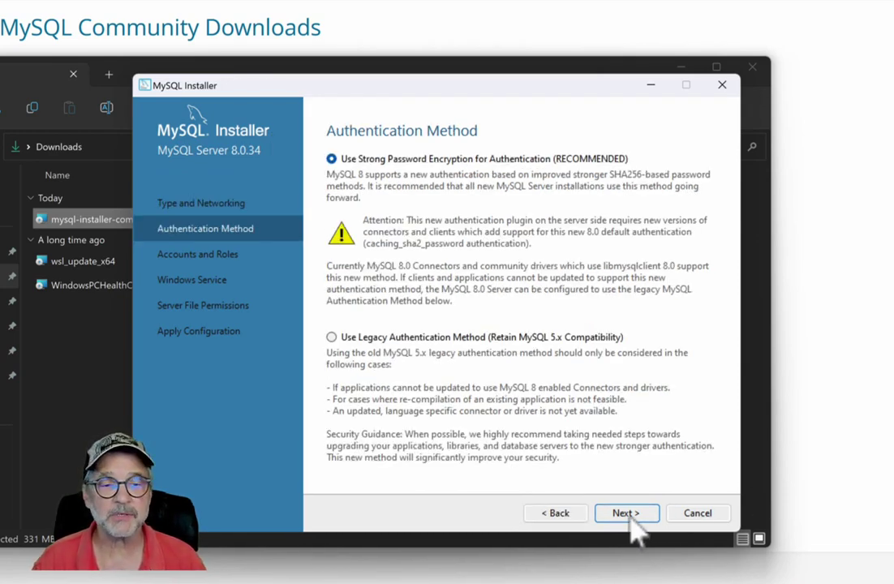
click(627, 514)
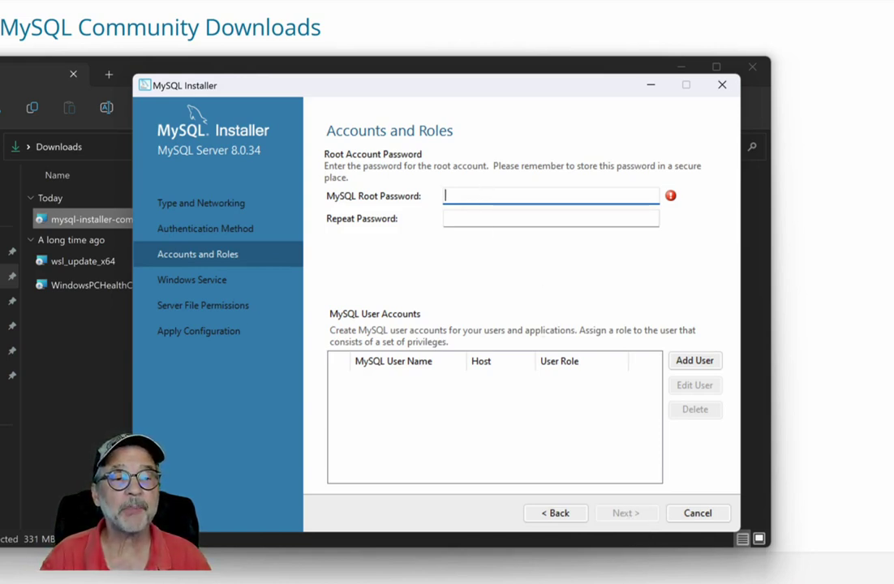
Enter and repeat the MySQL root account password and continue without adding user accounts
text(password)
key(Tab)
text(password)
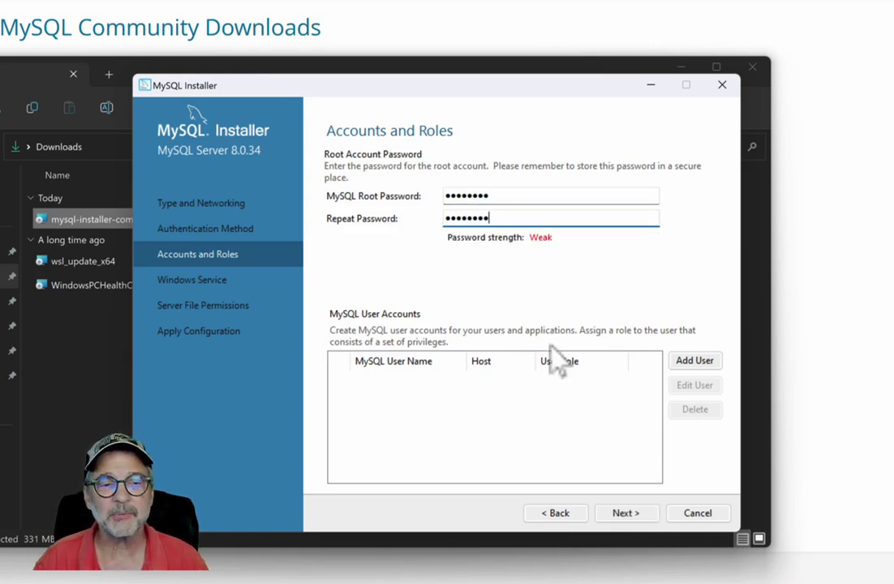
click(625, 514)
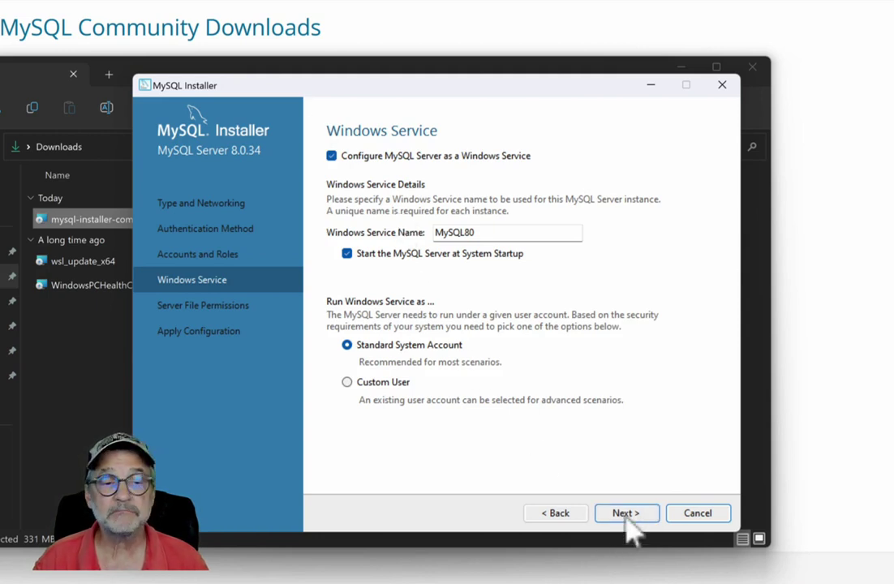
Keep the MySQL80 Windows service under the Standard System Account, grant full access file permissions, and apply the server configuration
click(627, 514)
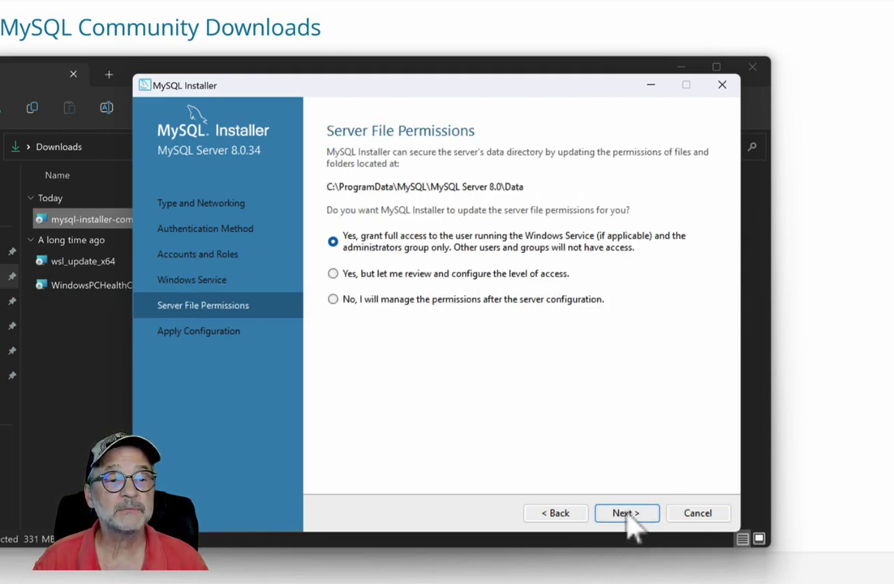
click(626, 514)
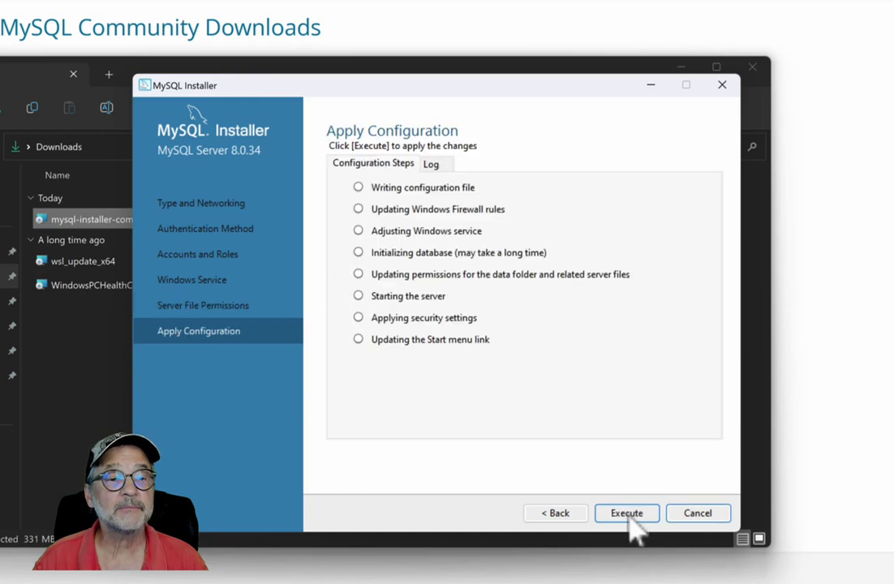
click(627, 514)
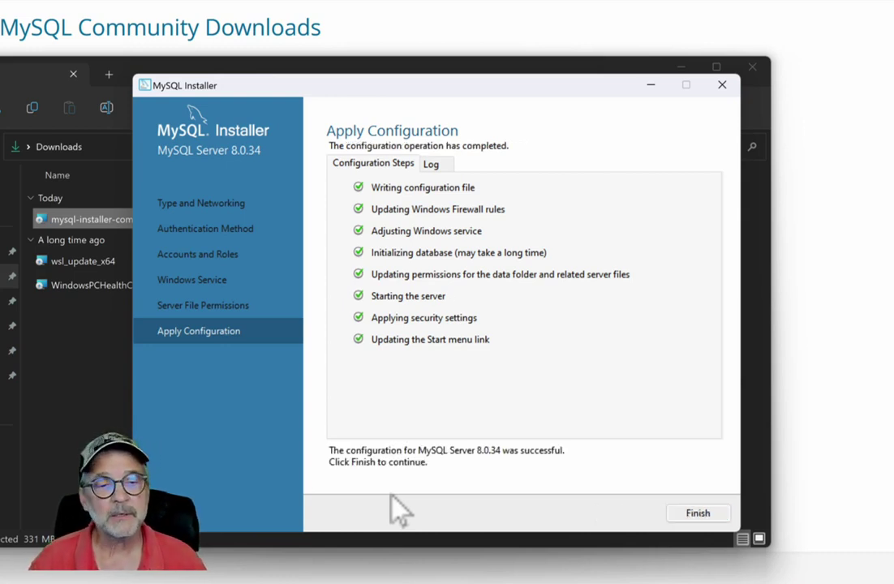
Finish the MySQL Server configuration and complete the MySQL Router configuration without bootstrapping it for InnoDB Cluster
click(700, 519)
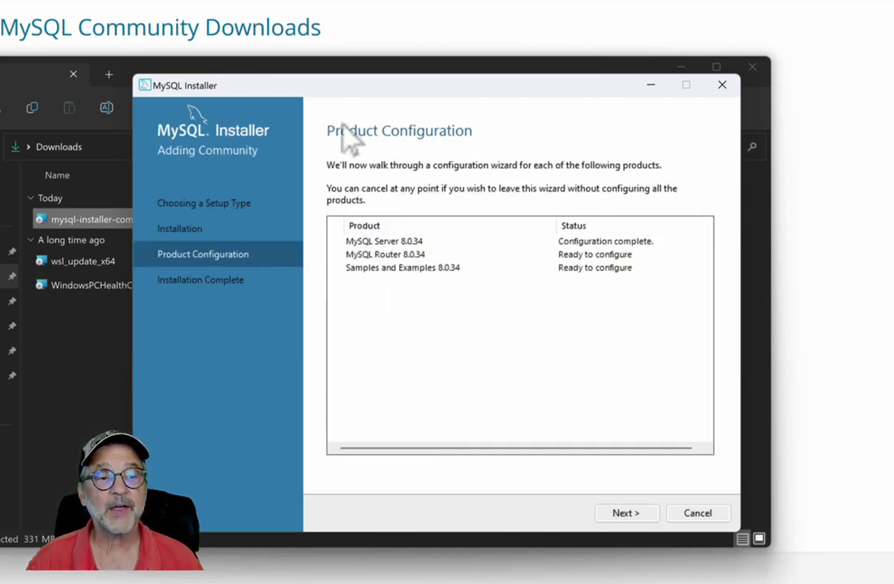
click(626, 513)
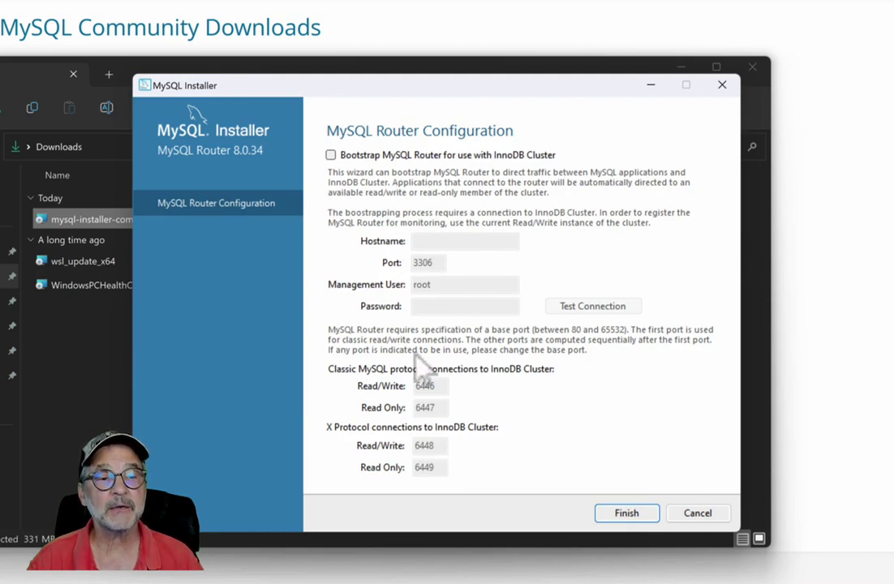
click(625, 513)
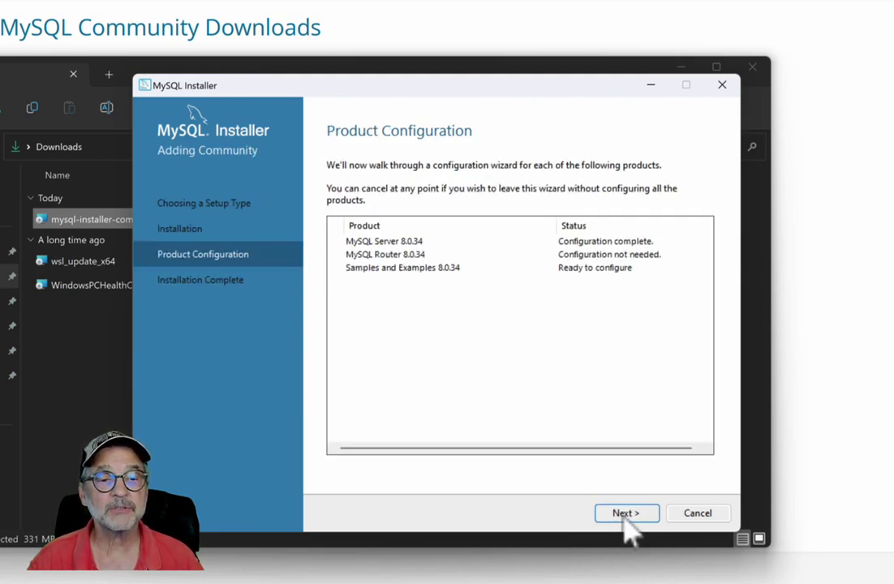
For Samples and Examples, enter the root account password for MySQL Server 8.0.34 and check the credentials
click(625, 513)
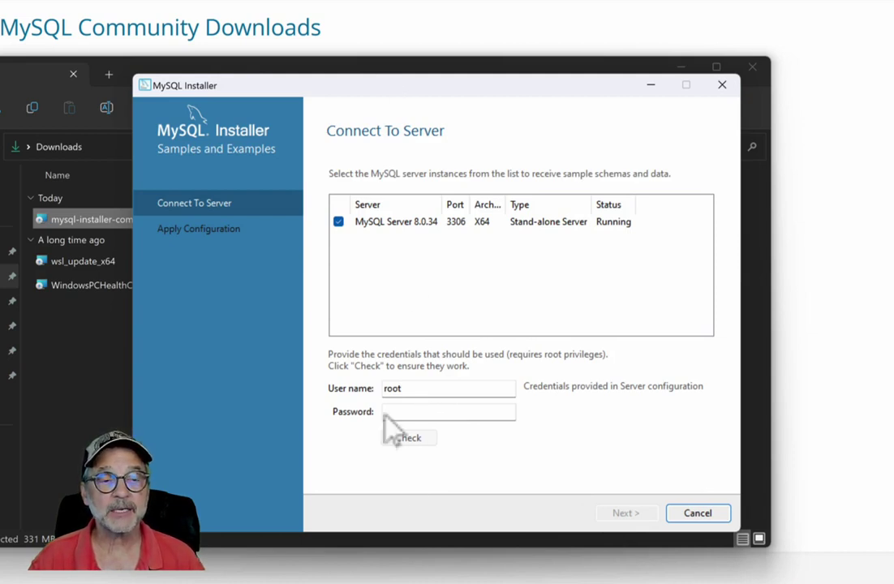
click(418, 411)
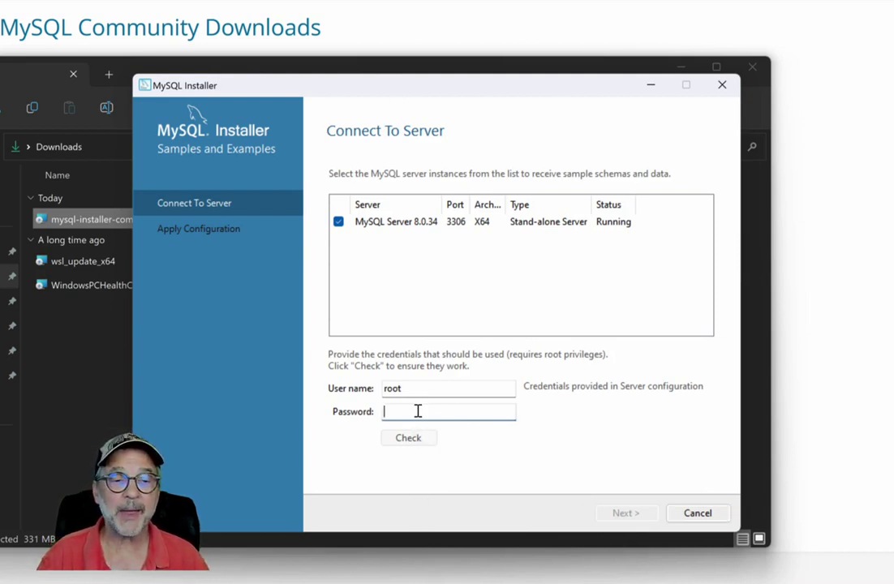
text(********)
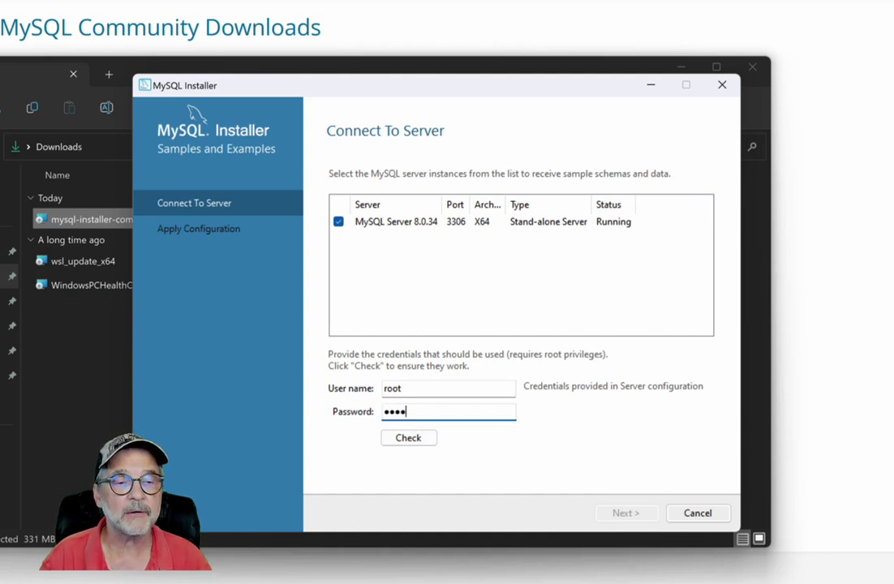
click(408, 438)
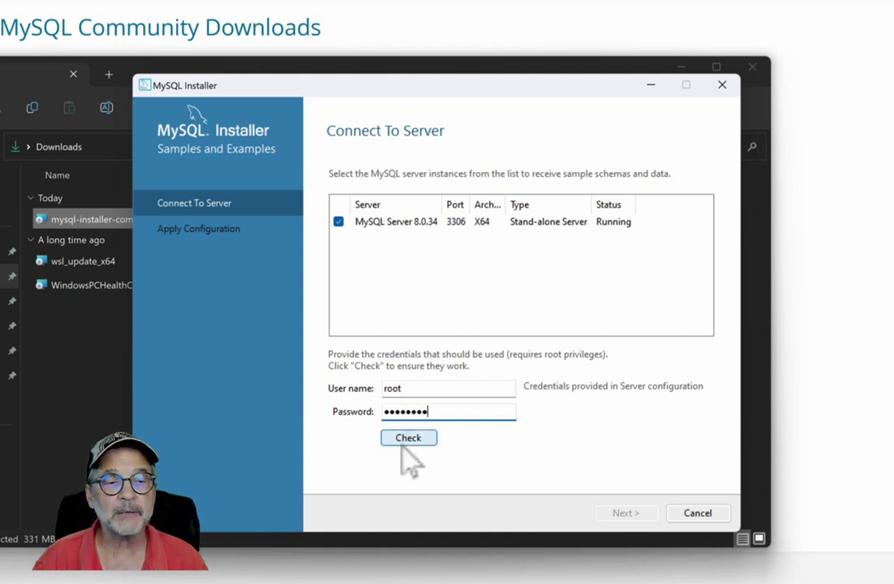
Apply the Samples and Examples configuration and proceed to the Installation Complete page
click(627, 517)
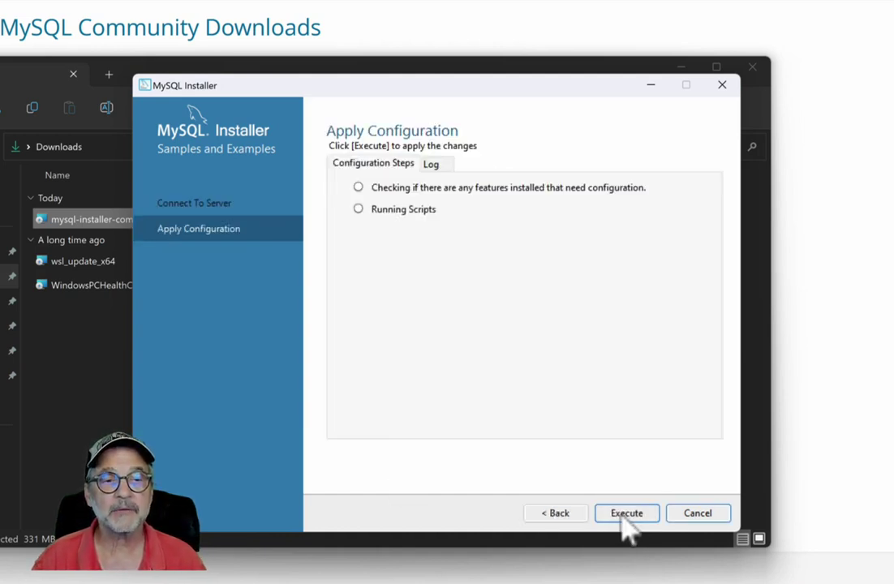
click(625, 516)
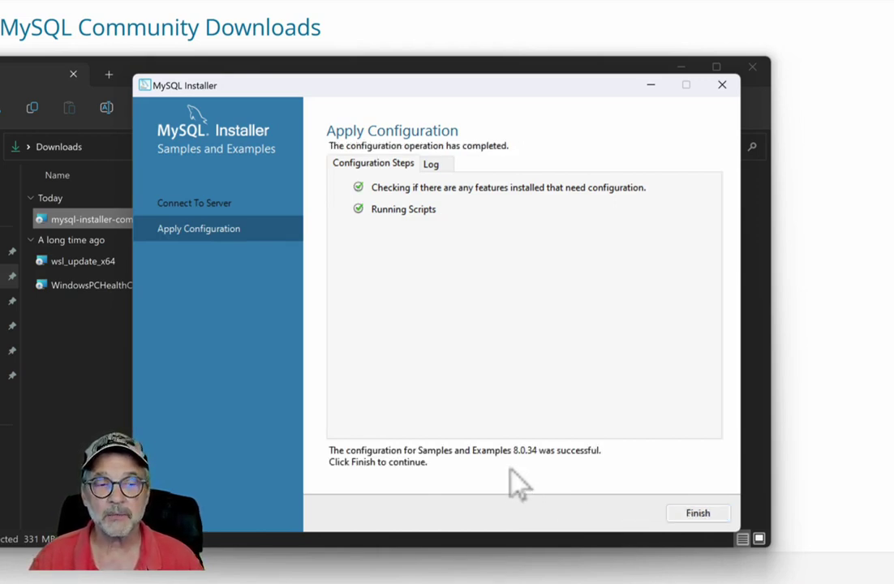
click(699, 516)
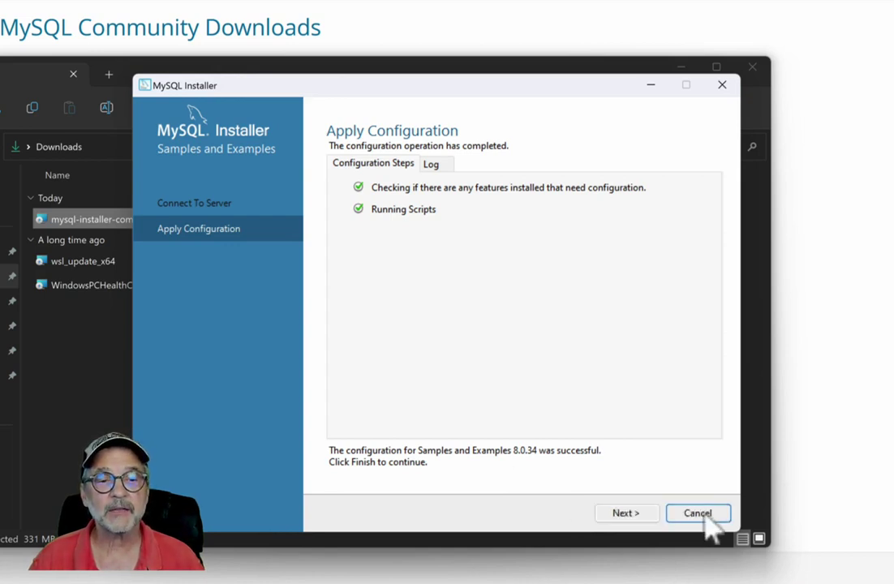
click(623, 517)
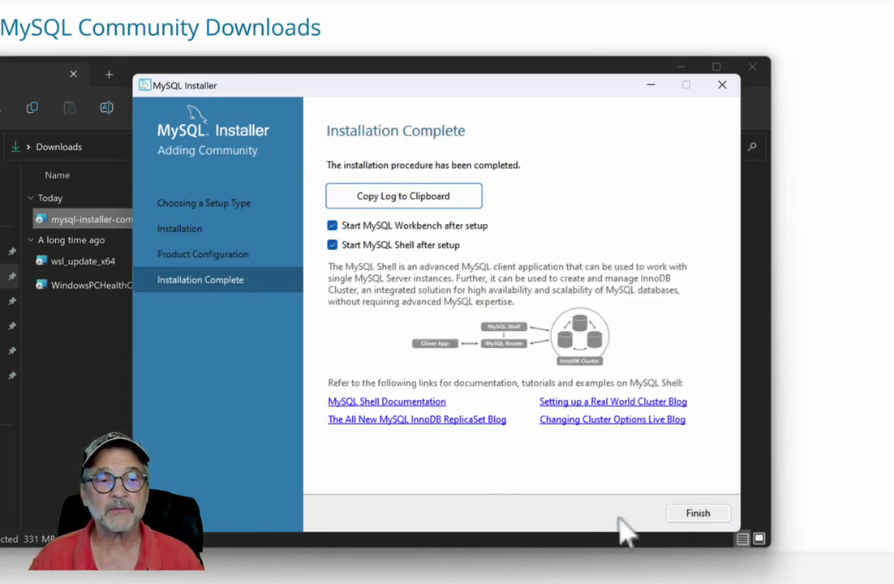
Turn off starting MySQL Workbench and MySQL Shell after setup, and finish the installer
click(332, 227)
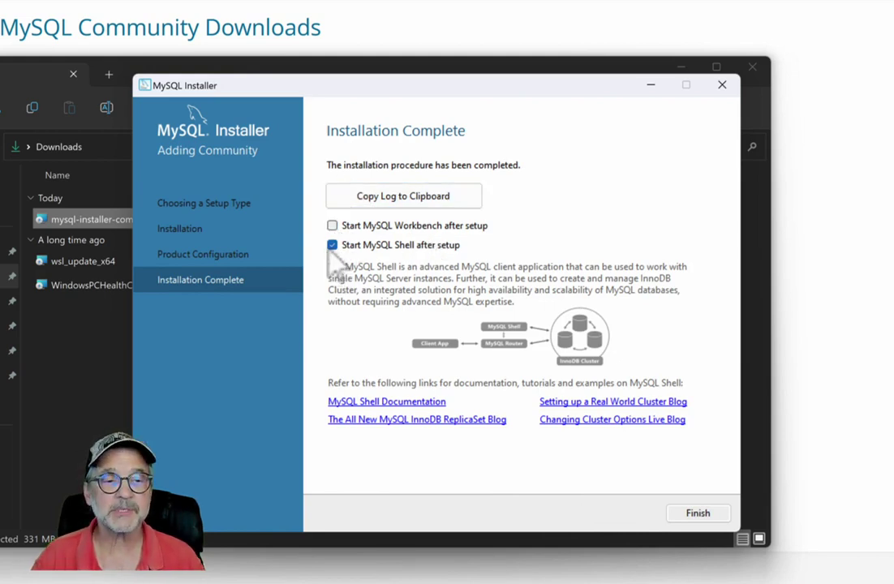
click(332, 244)
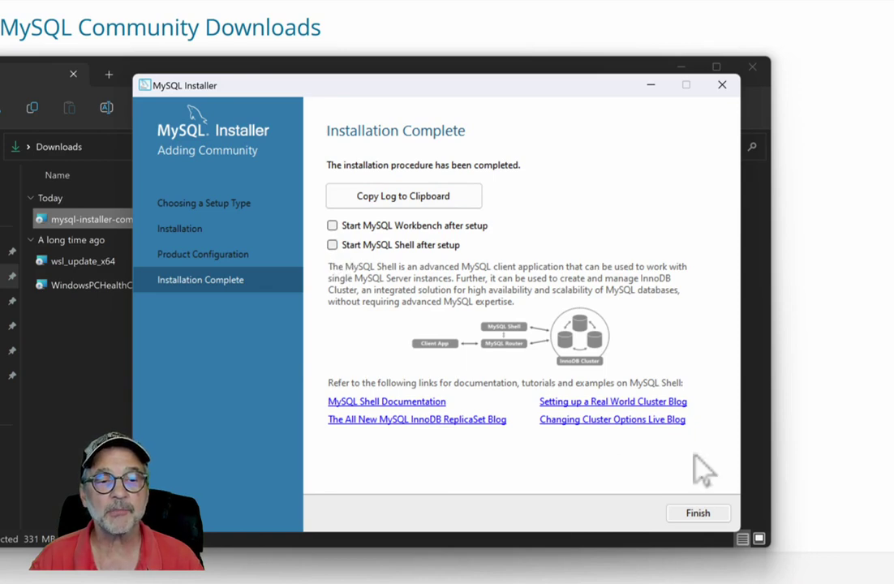
click(696, 513)
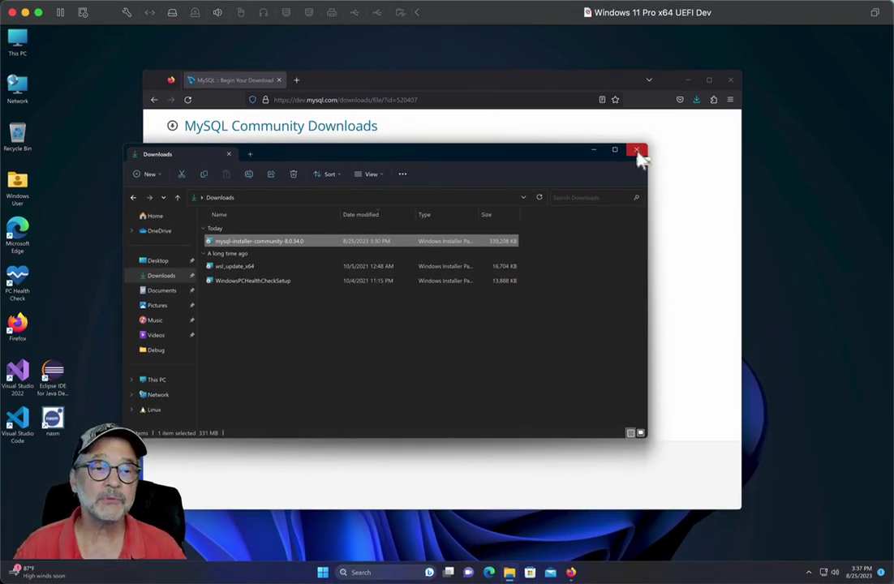
Close the Downloads folder window and the browser
click(637, 150)
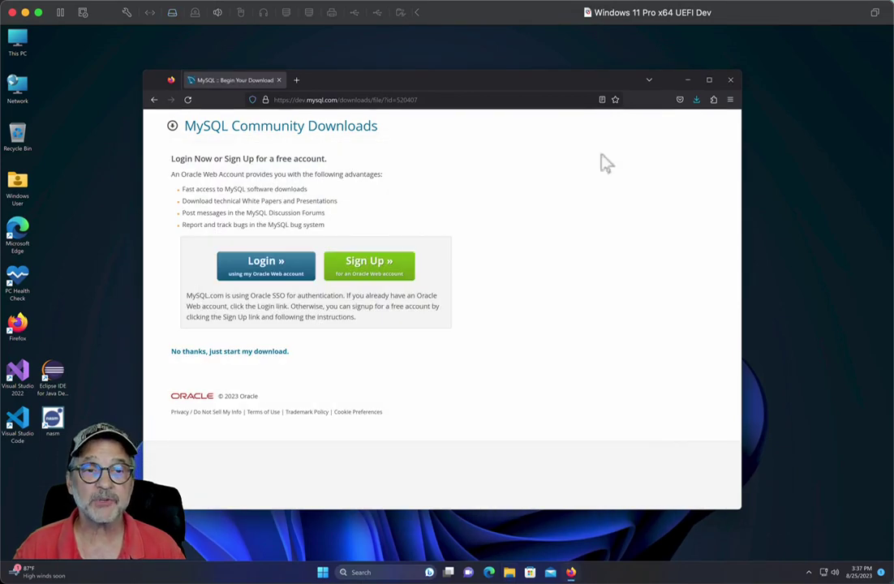
click(729, 81)
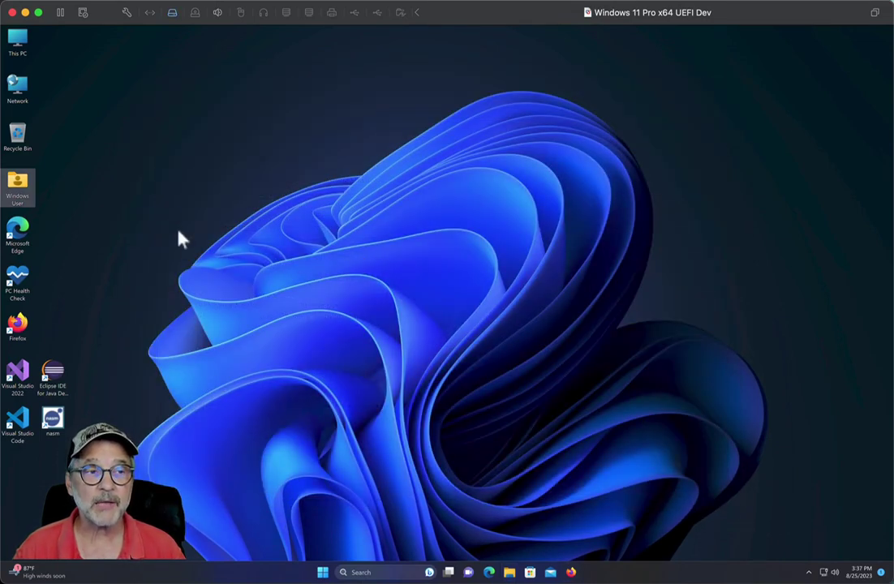
Open the Environment Variables dialog from the advanced system settings in the properties of This PC
click(18, 40)
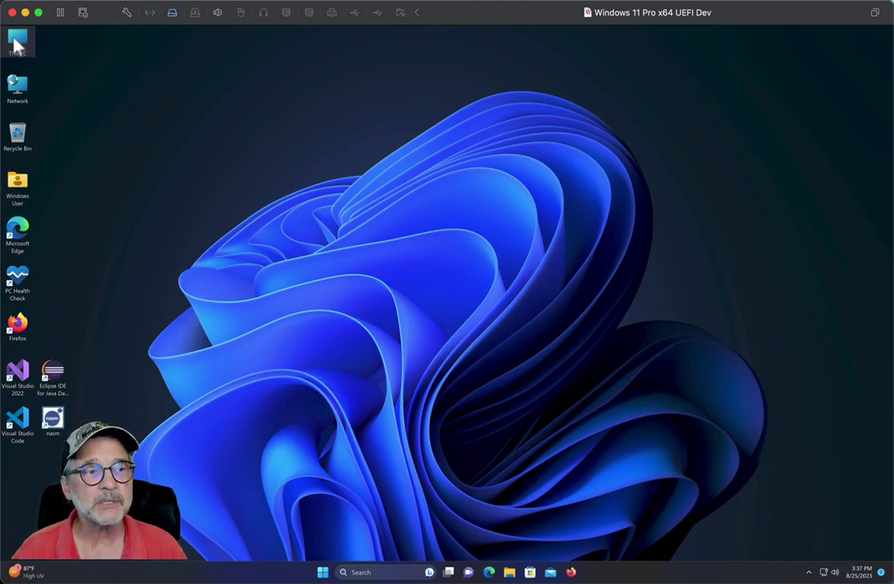
click(511, 574)
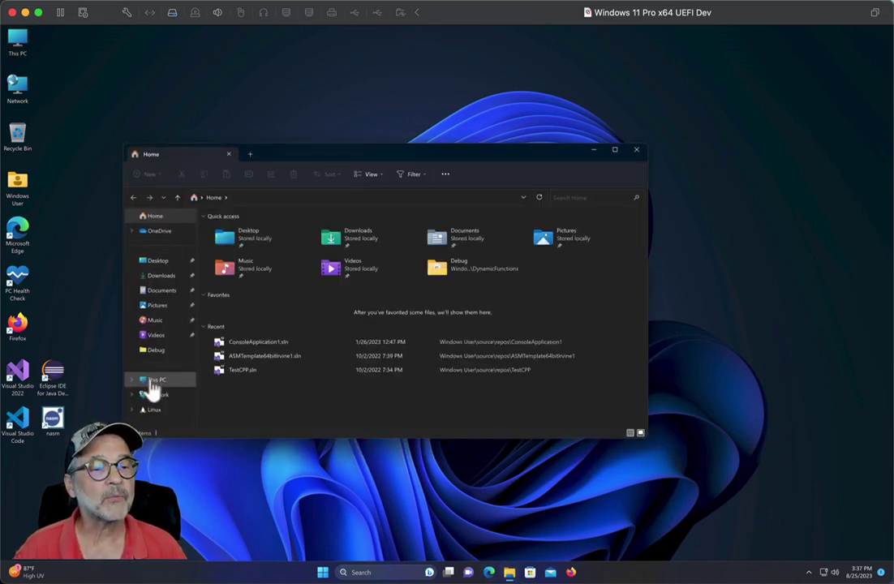
click(154, 382)
right_click(154, 383)
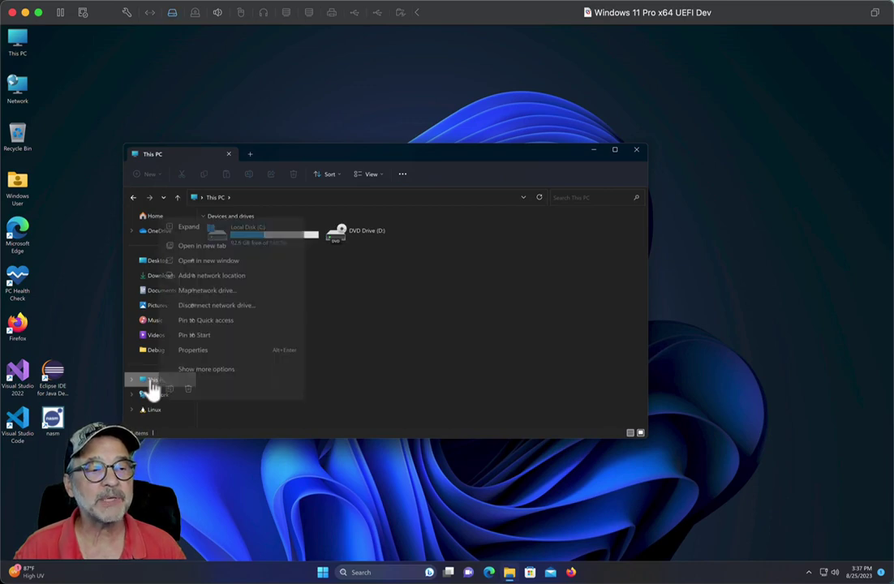
key(Escape)
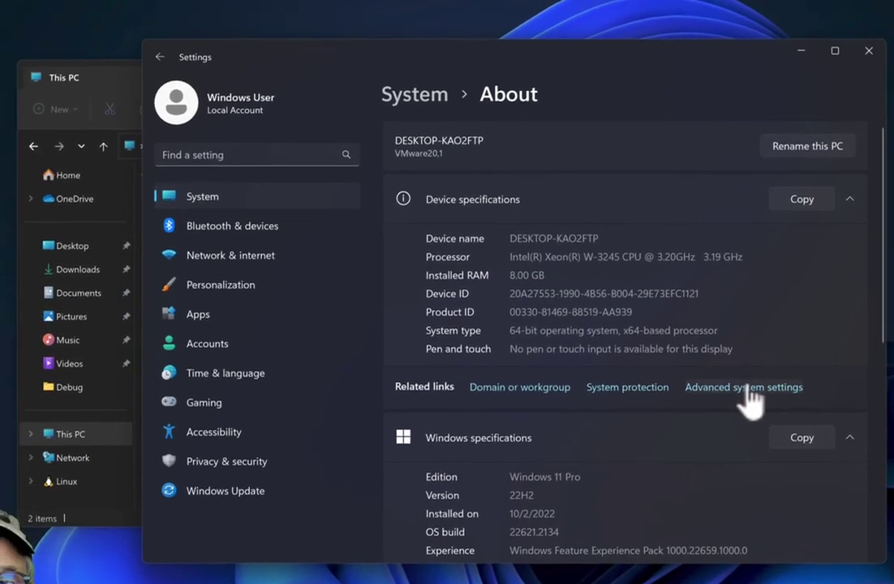
click(682, 366)
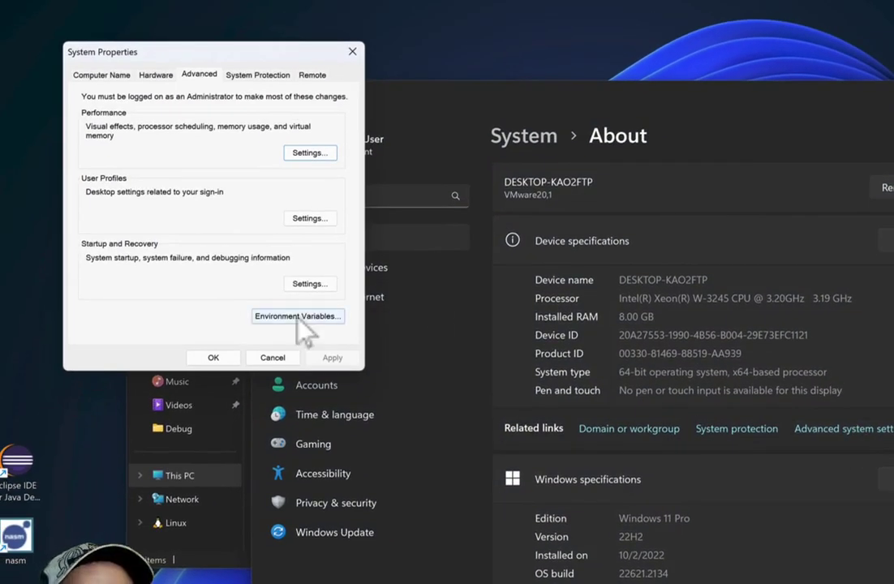
click(298, 316)
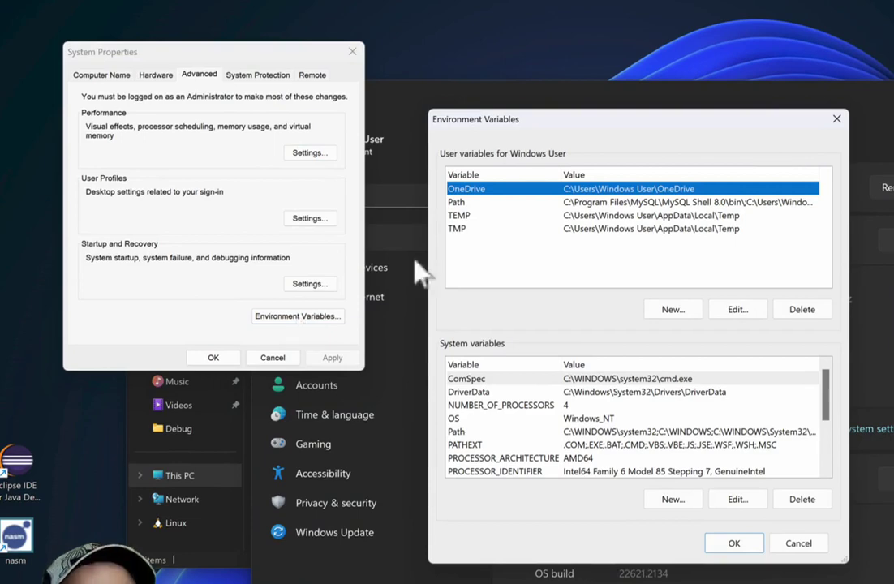
Add the entry c:\\program files\\mysql\\mysql server 8.0\\bin to the user Path variable
double_click(464, 204)
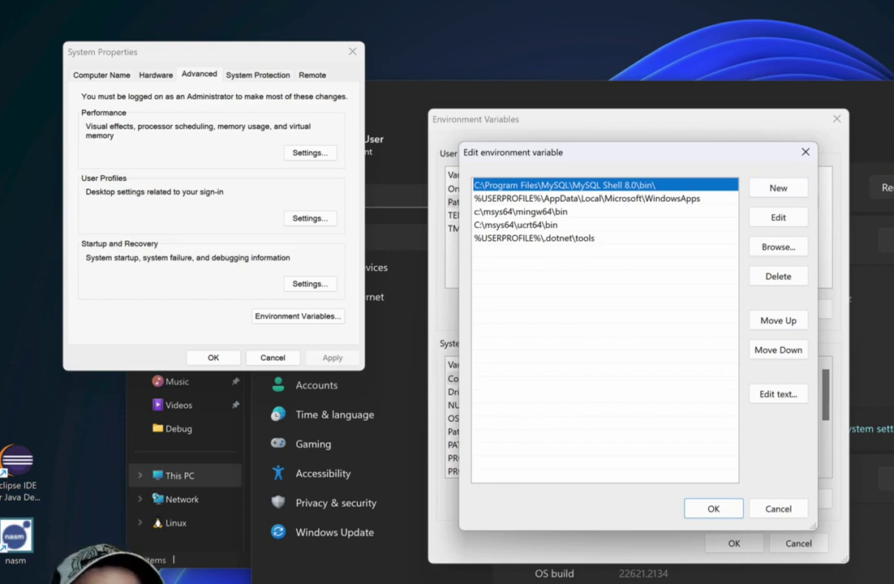
click(784, 195)
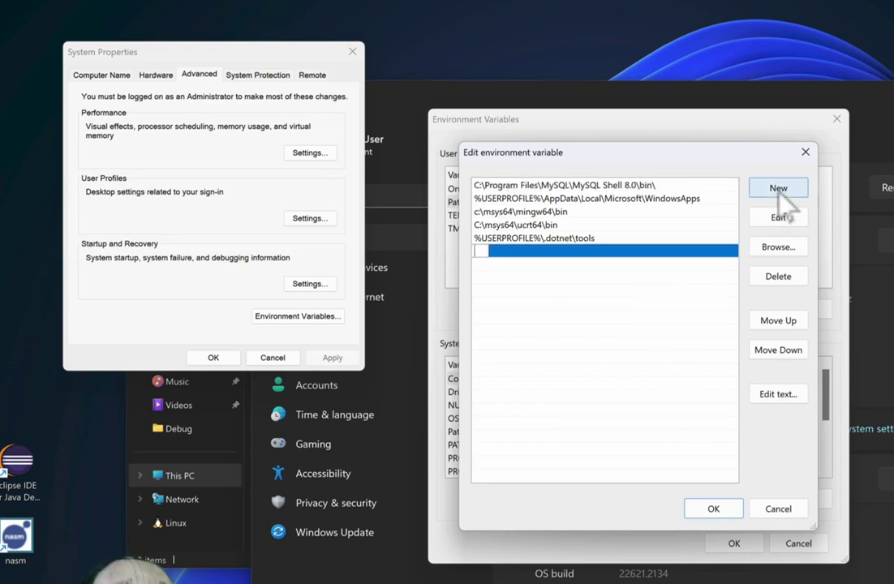
text(c:\\program files\\mysql\\mysql server 8.0\\bin)
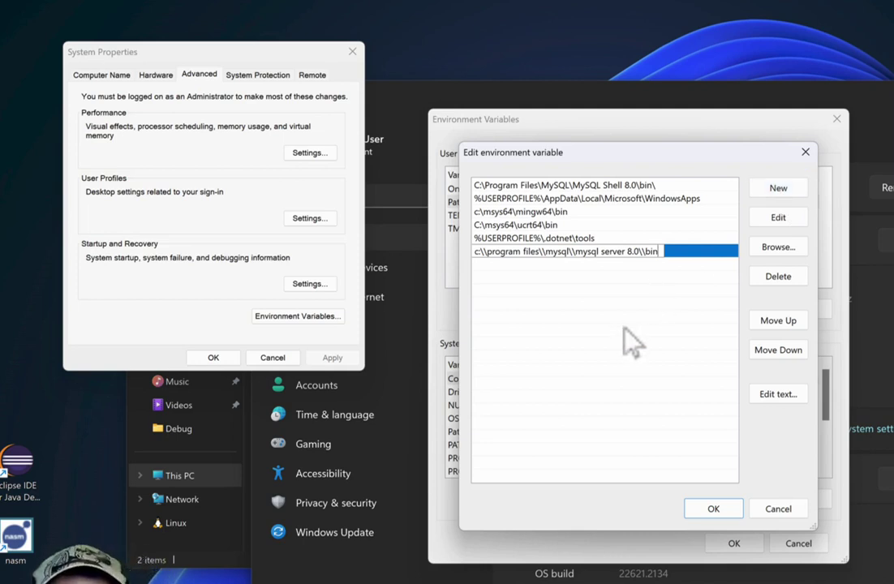
Reduce the double backslashes in the new Path entry to single ones so it reads c:\program files\mysql\mysql server 8.0\bin
click(549, 254)
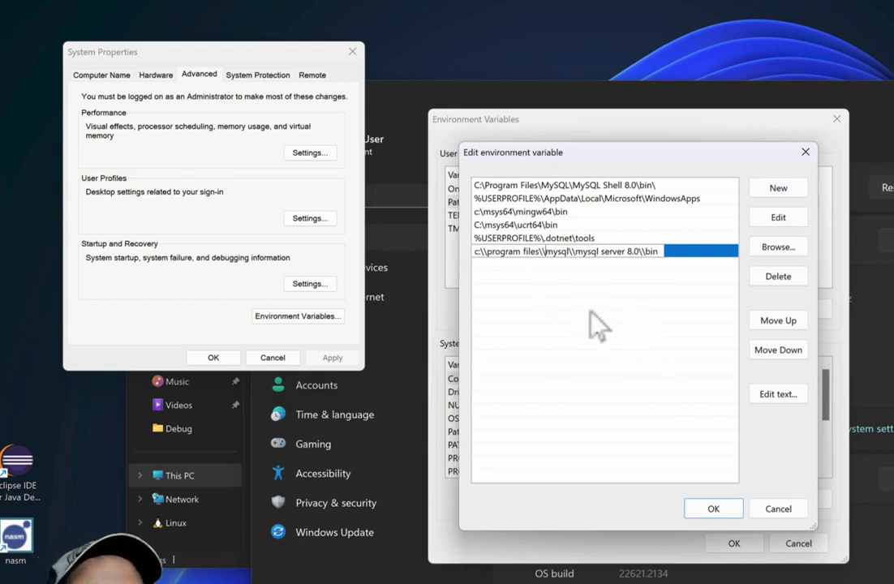
key(Left)
key(Left)
key(Left)
key(Left)
key(Left)
key(Left)
key(Left)
key(Left)
key(Left)
key(Left)
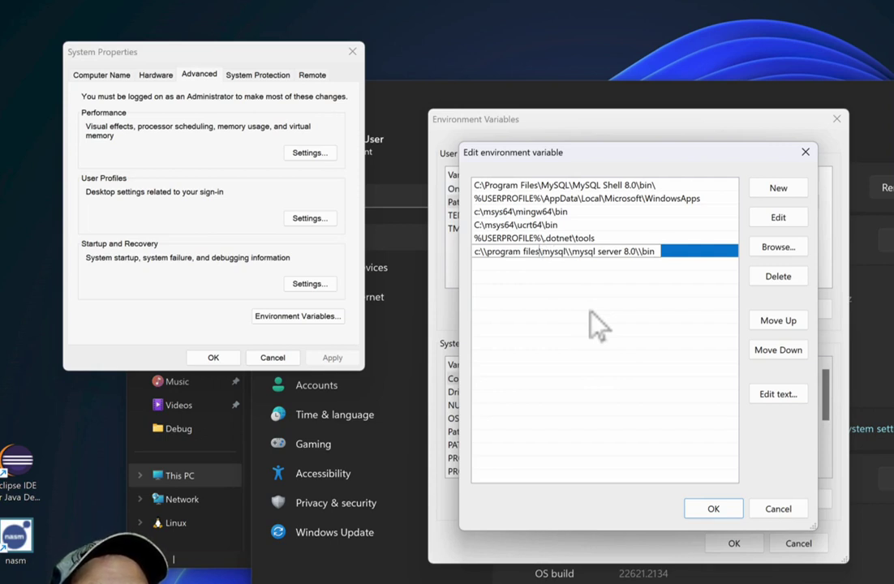
key(Left)
key(Left)
key(Left)
key(Left)
key(Left)
key(Left)
key(Left)
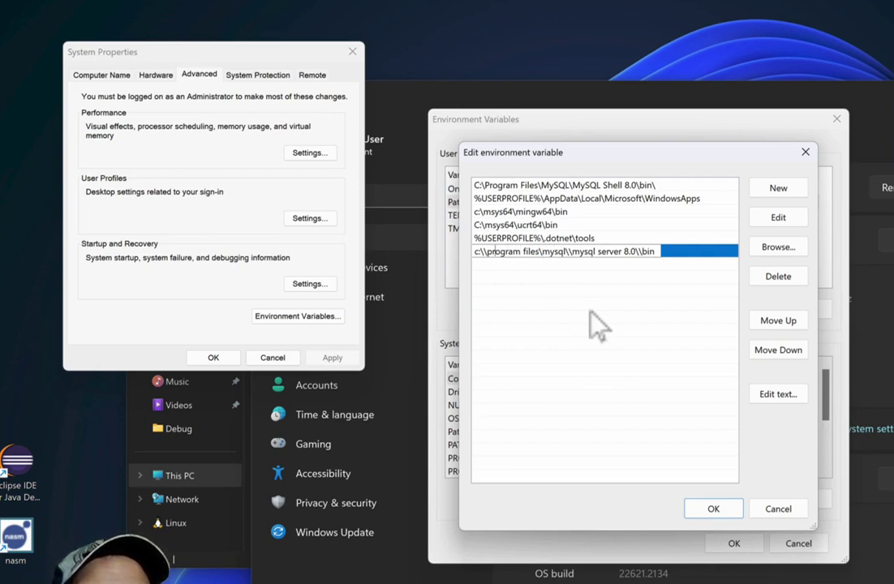
key(BackSpace)
key(Right)
key(Right)
key(Right)
key(Right)
key(Right)
key(Right)
key(Right)
key(Right)
key(Right)
key(Right)
key(Right)
key(Right)
key(Right)
key(Right)
key(Right)
key(Right)
key(Right)
key(Right)
key(Right)
key(Right)
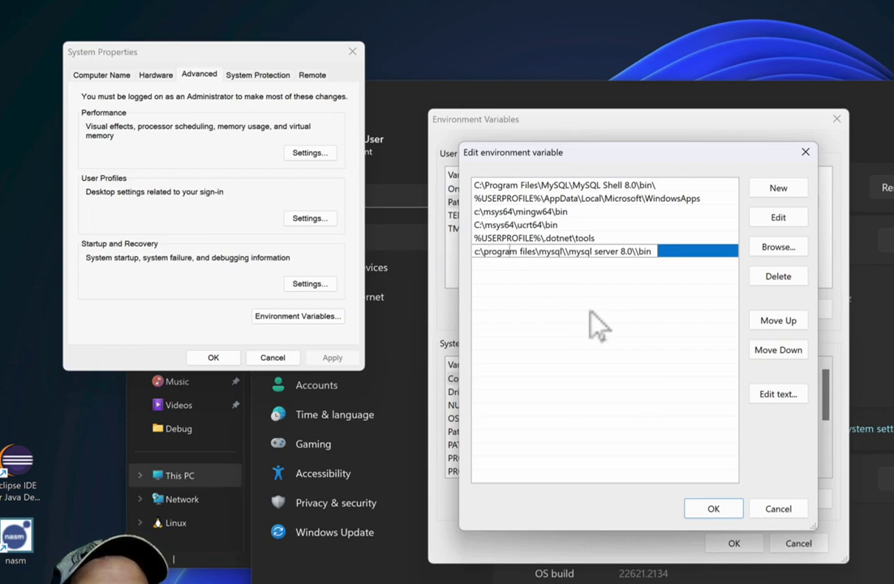
key(BackSpace)
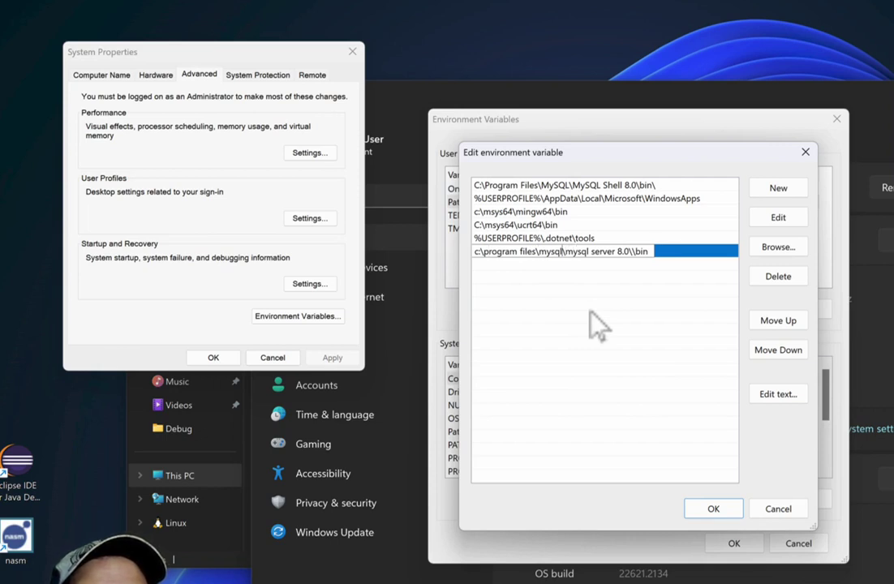
key(Right)
key(Right)
key(Right)
key(Right)
key(Right)
key(Right)
key(Right)
key(Right)
key(Right)
key(Right)
key(Right)
key(Right)
key(Right)
key(Right)
key(Right)
key(Right)
key(Right)
key(Right)
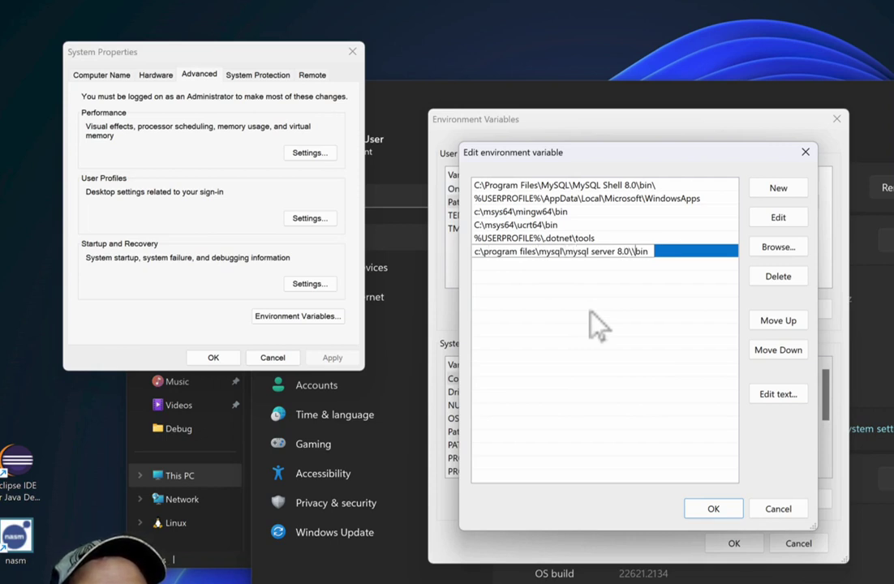
key(BackSpace)
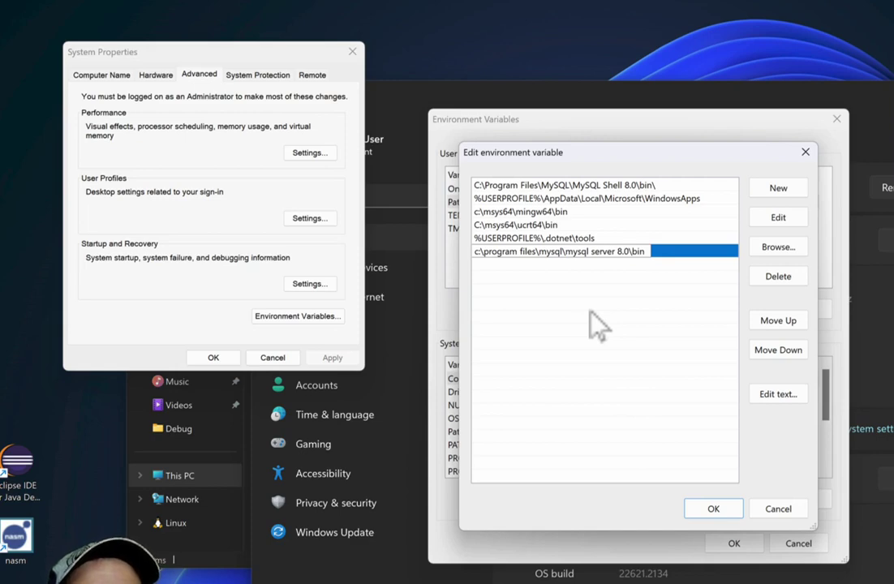
key(Return)
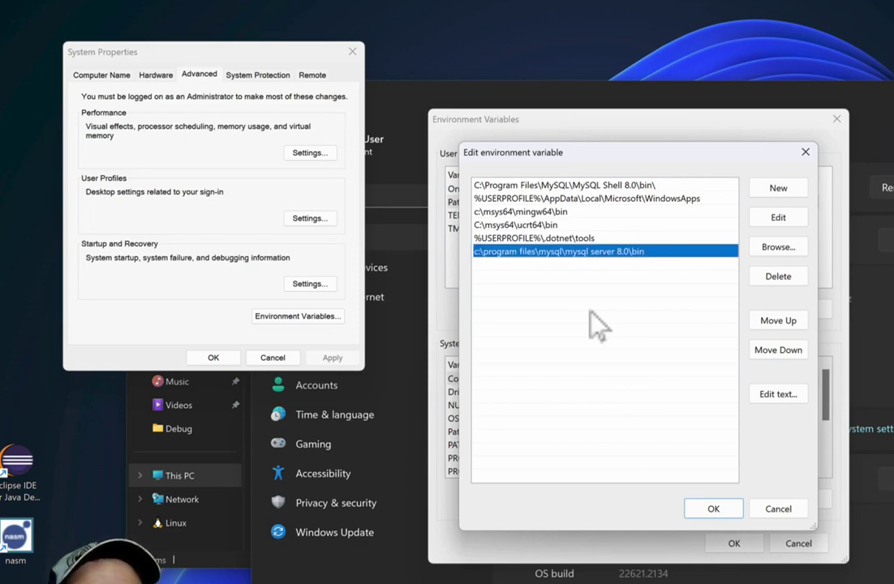
Accept the Path edit and confirm the Environment Variables and System Properties dialogs
click(713, 510)
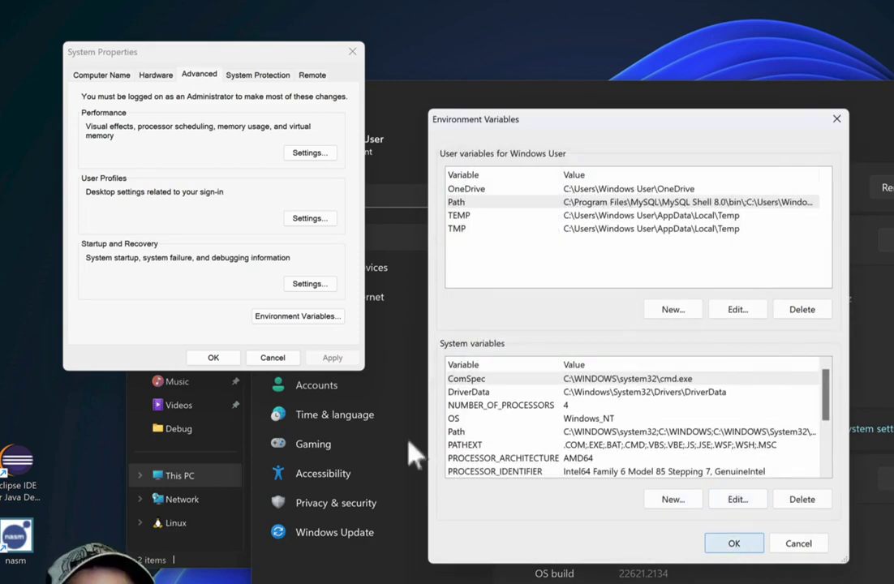
click(738, 545)
click(236, 422)
click(97, 313)
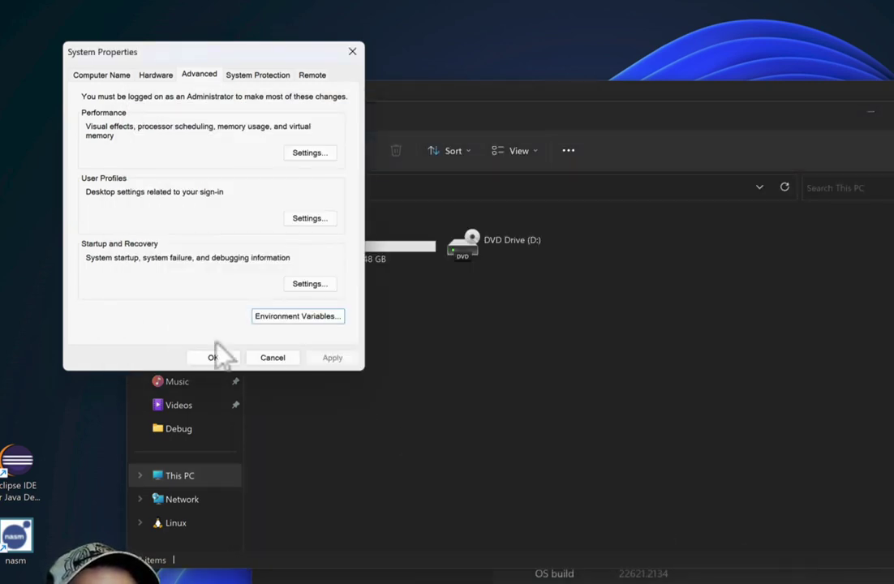
click(220, 360)
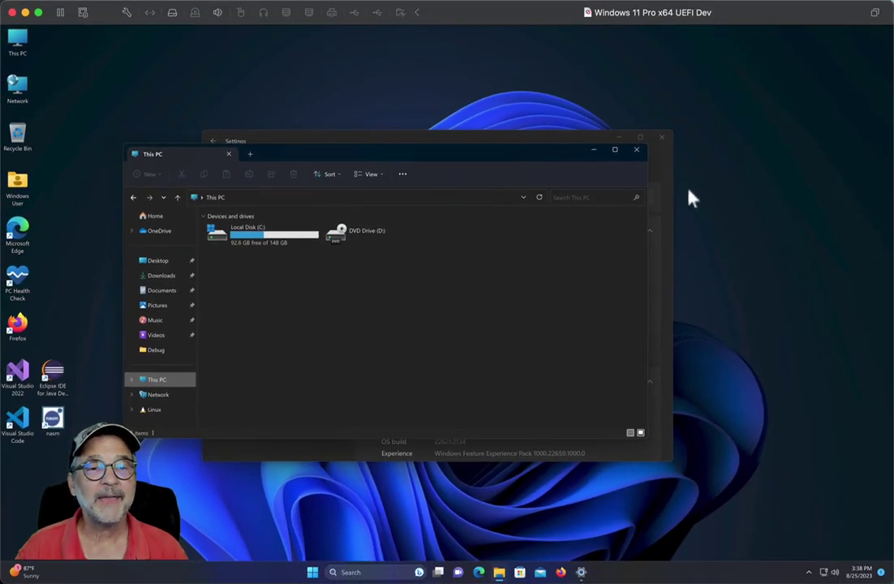
Close the Settings window and the This PC folder window
click(758, 167)
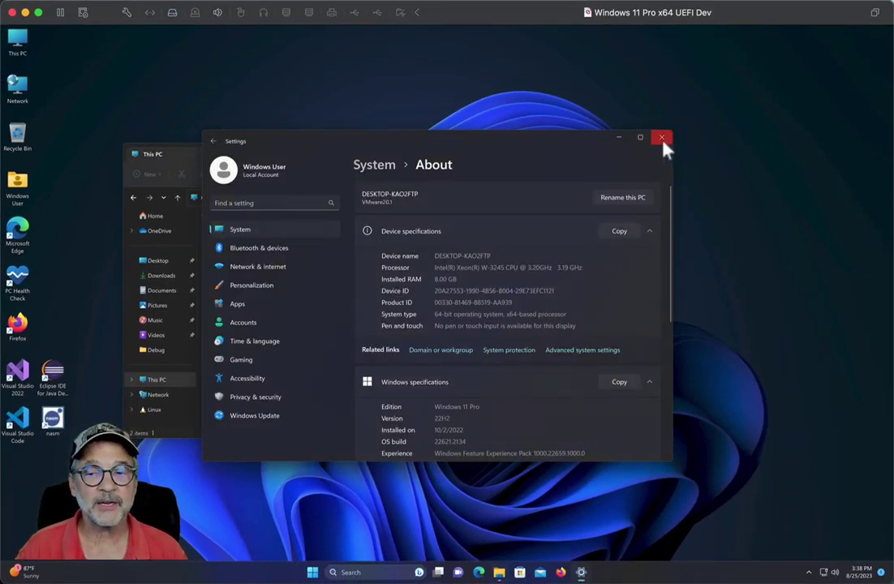
click(662, 139)
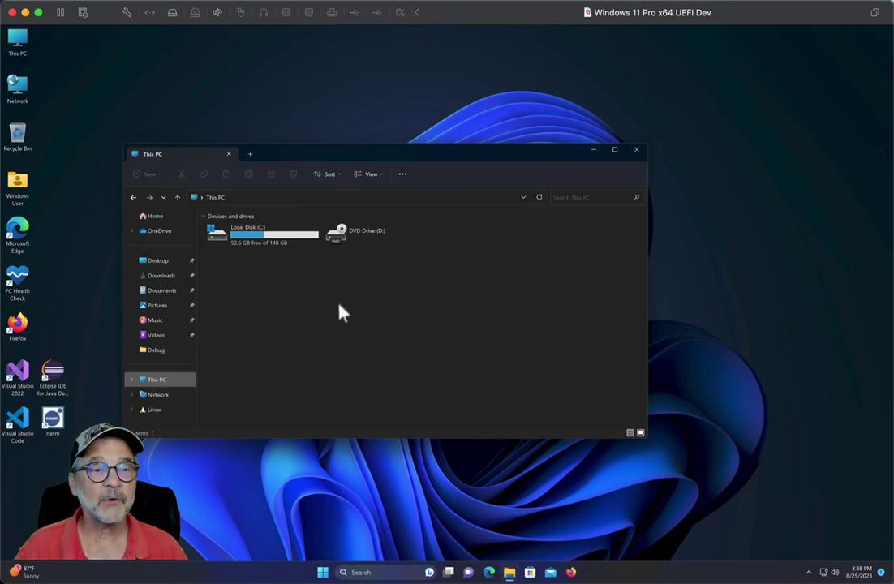
click(638, 151)
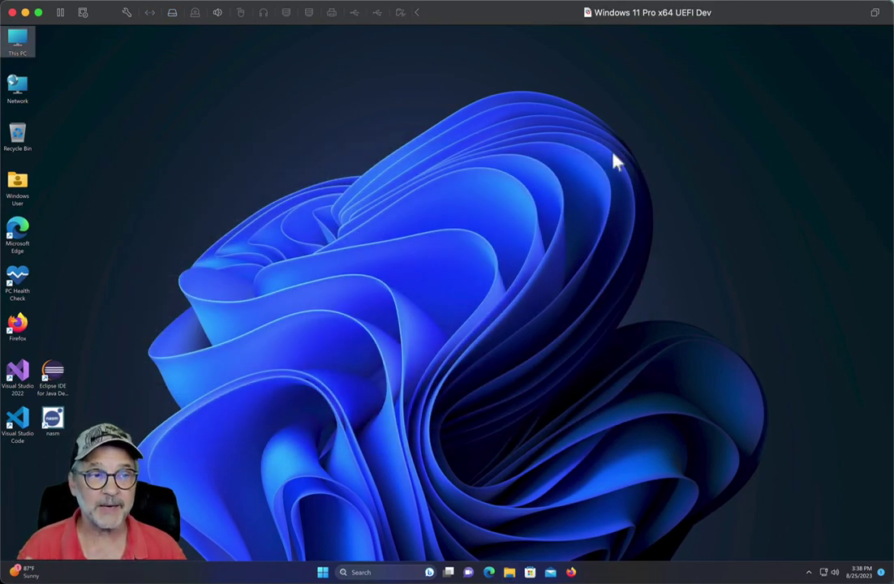
Open Firefox and browse the local folder c:\\program files\\mysql\\mysql server 8.0\\bin and its parent directory
click(571, 572)
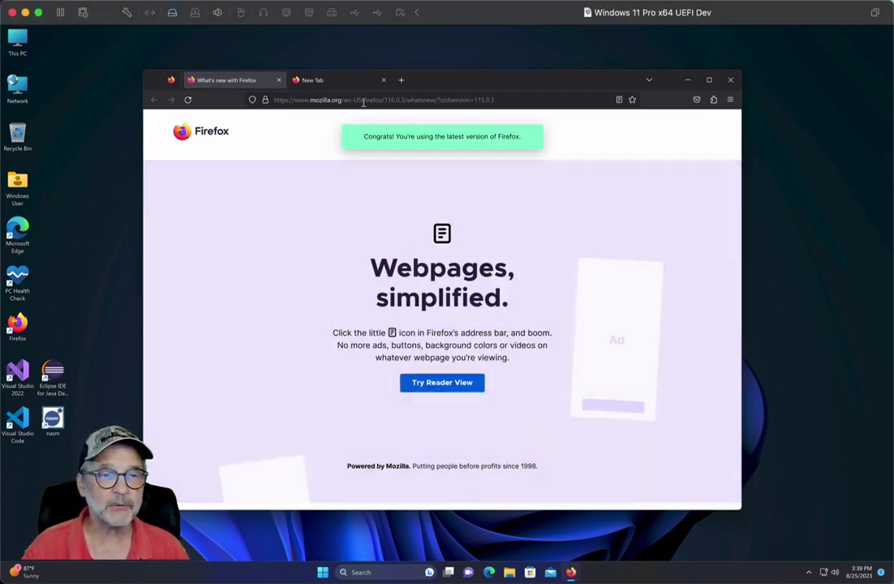
click(362, 102)
text(c:\\program files\\mysql\\mysql server 8.0\\bin)
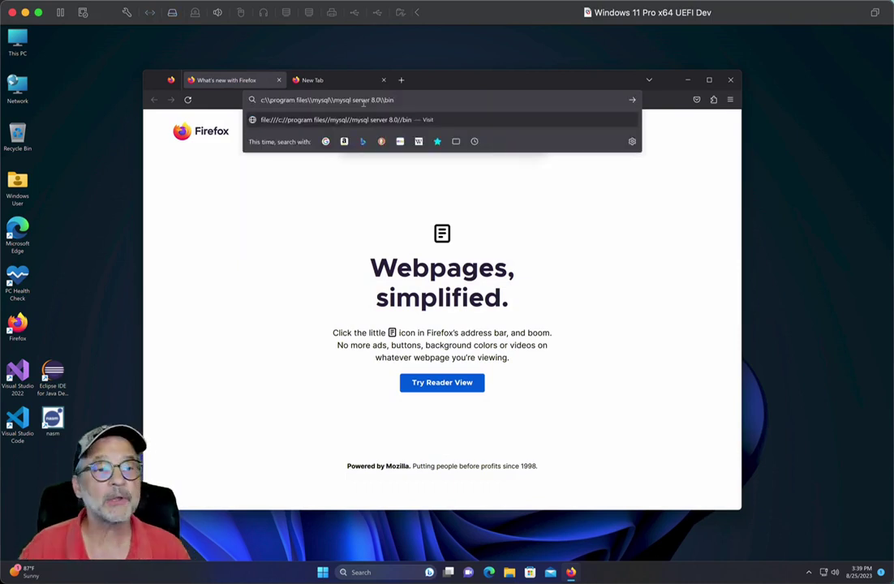
key(Return)
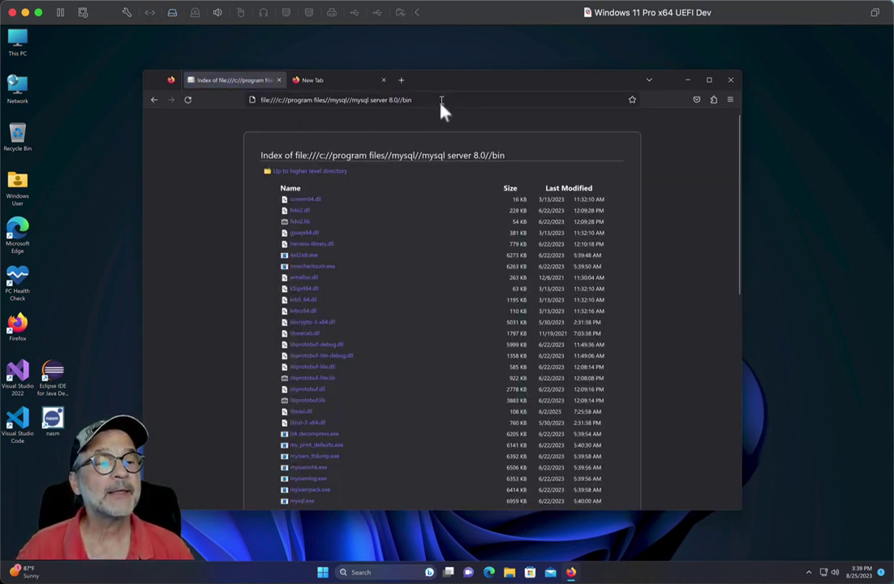
click(313, 173)
drag(451, 98, 243, 104)
key(BackSpace)
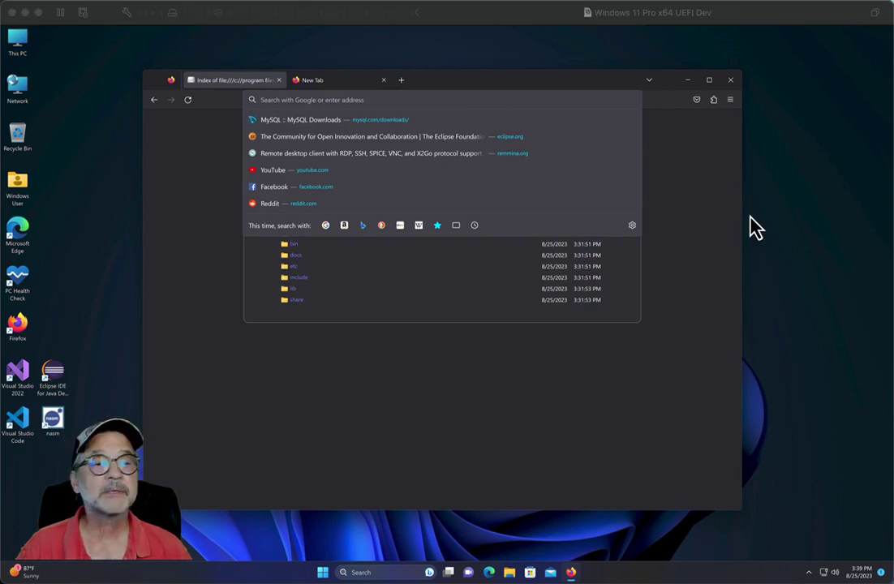
right_click(297, 103)
click(320, 179)
text(https://github.com/datacharmer/test_db)
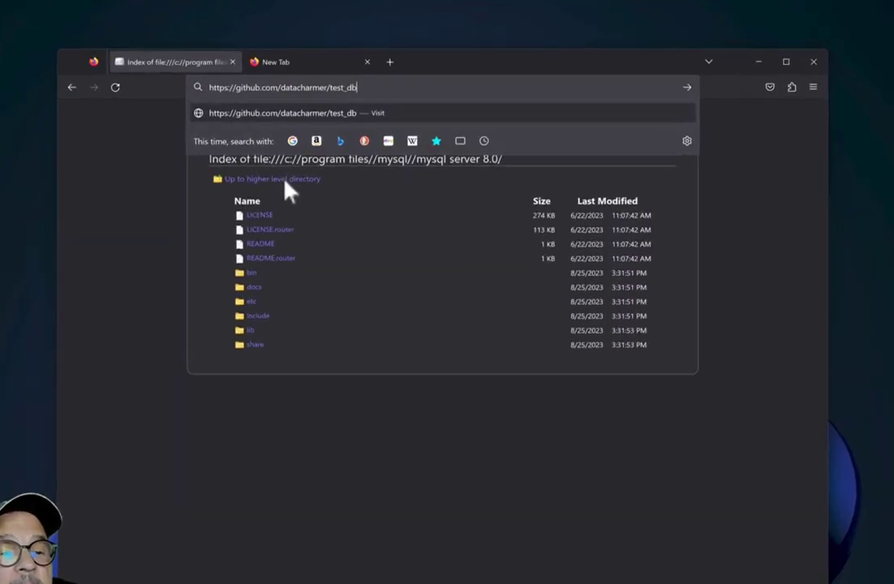
key(Return)
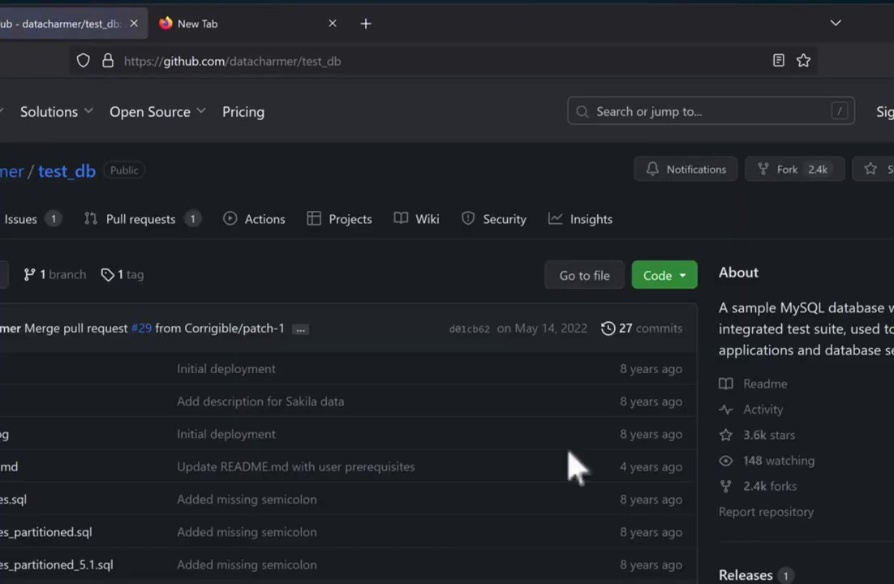
click(681, 276)
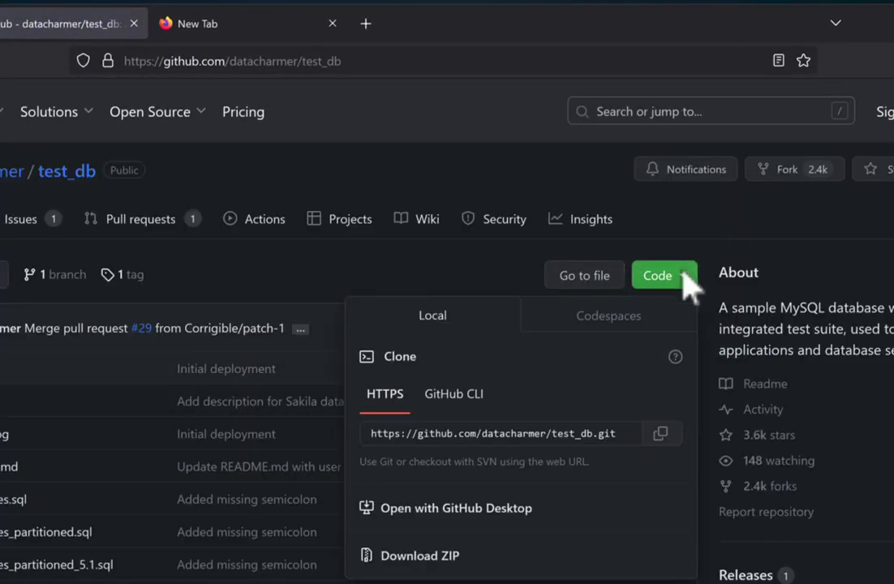
click(421, 568)
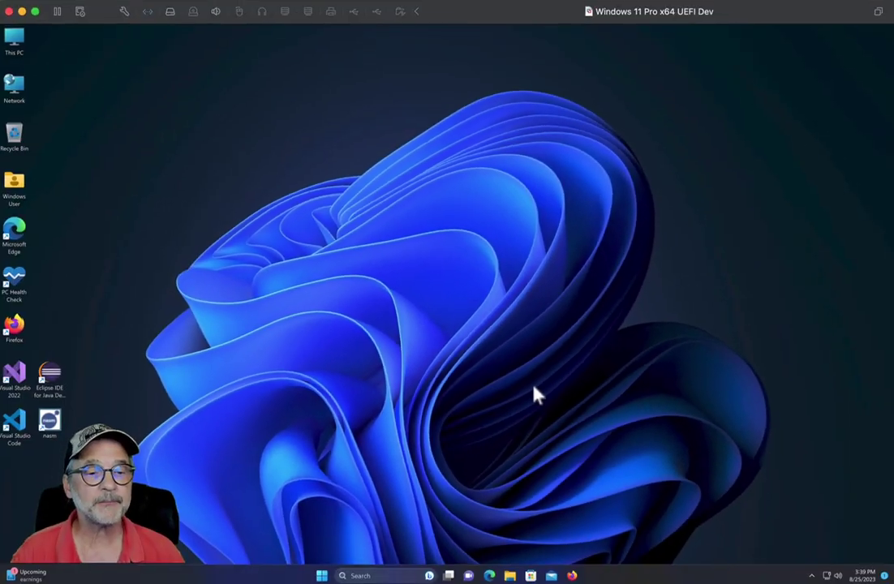
Find and open the Windows Command Prompt
click(353, 573)
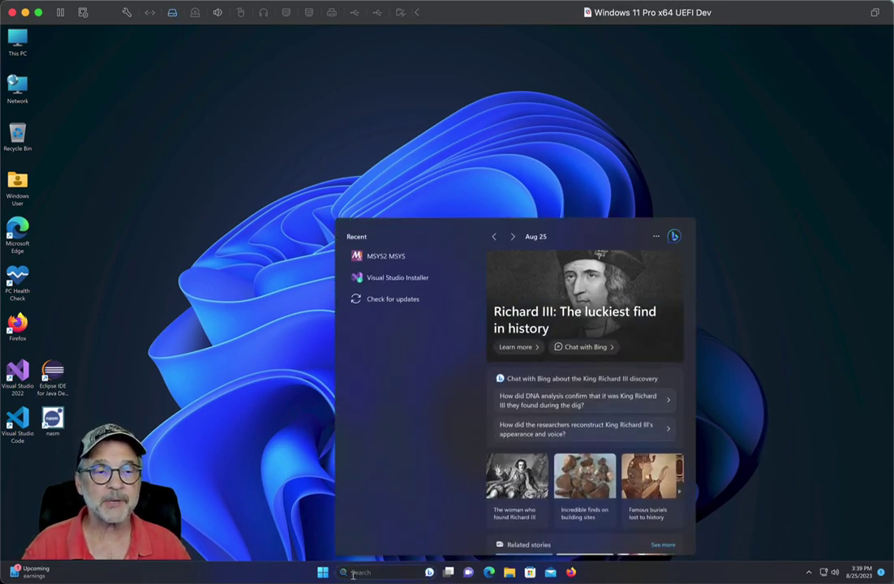
text(cmd)
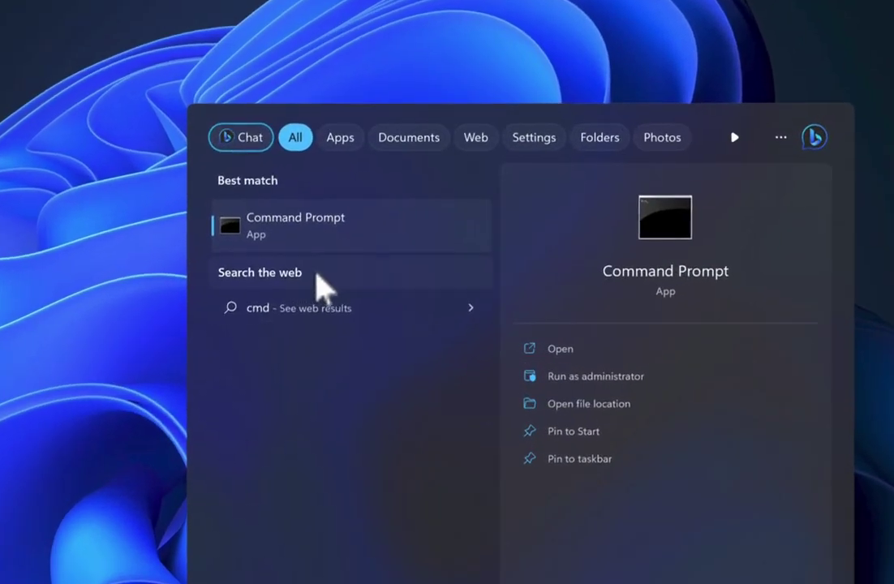
click(293, 230)
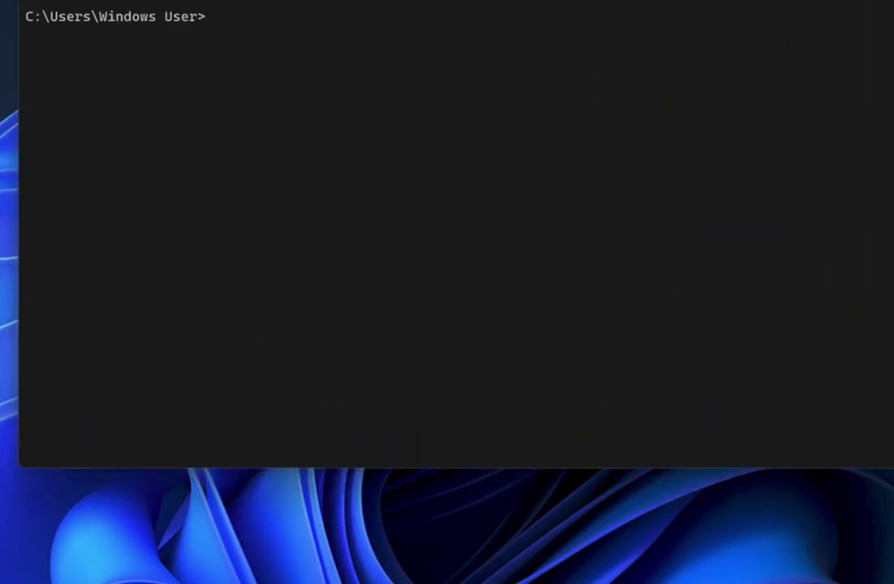
Log in to the MySQL monitor with mysql -u root -p and enter the root password
text(mysql)
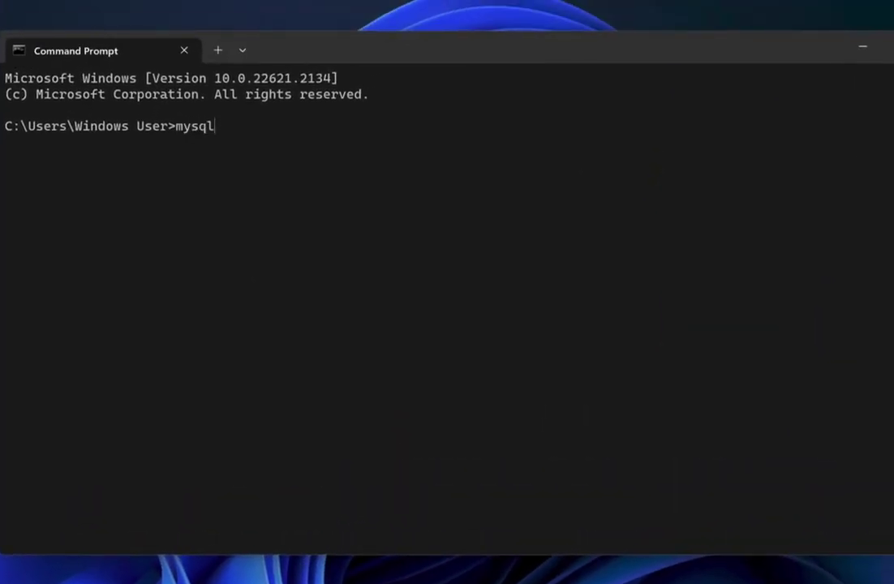
text( -u root -p)
key(Return)
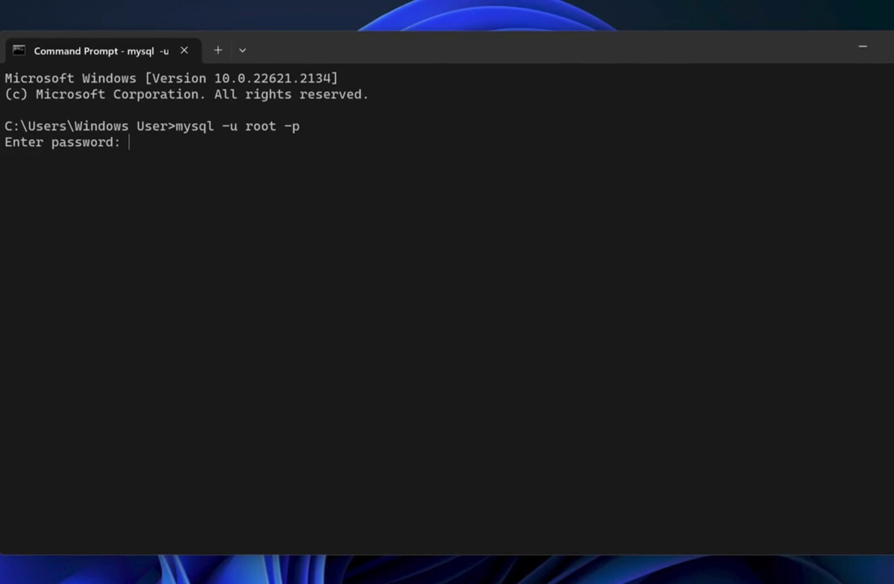
text(********)
key(Return)
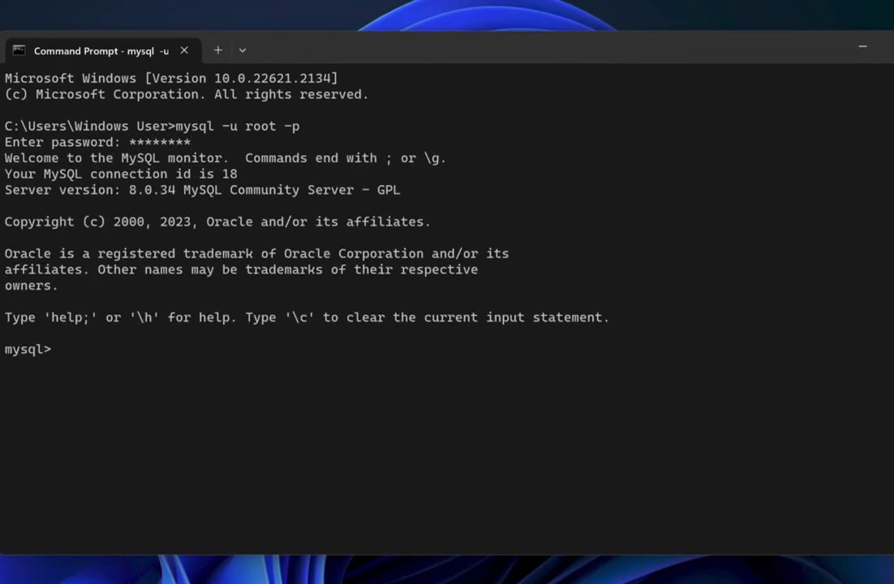
List the server's databases with show databases; and exit the MySQL monitor
text(show databases;)
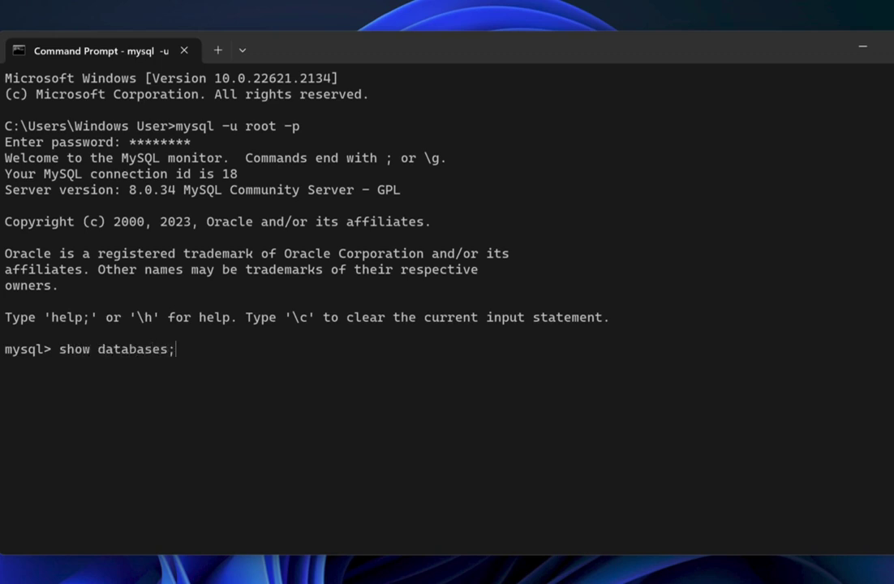
key(Return)
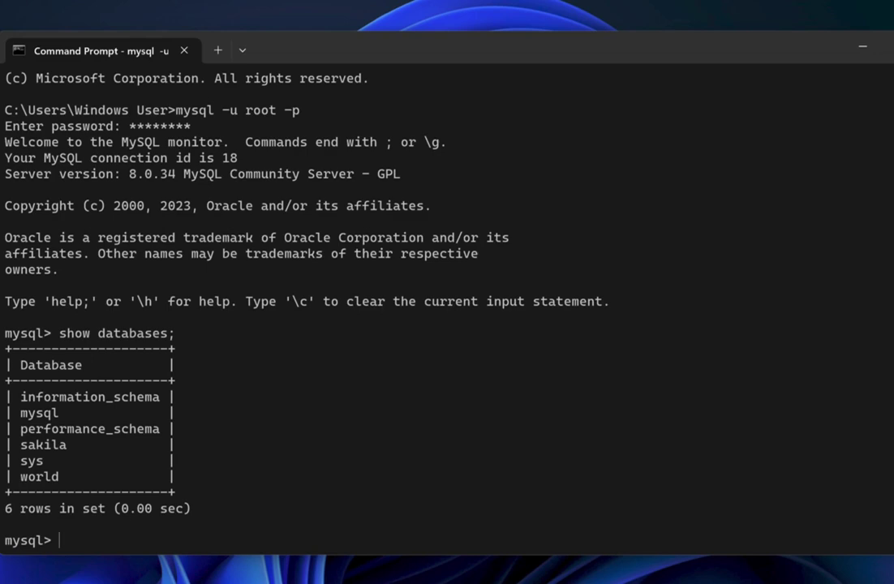
text(exit)
key(Return)
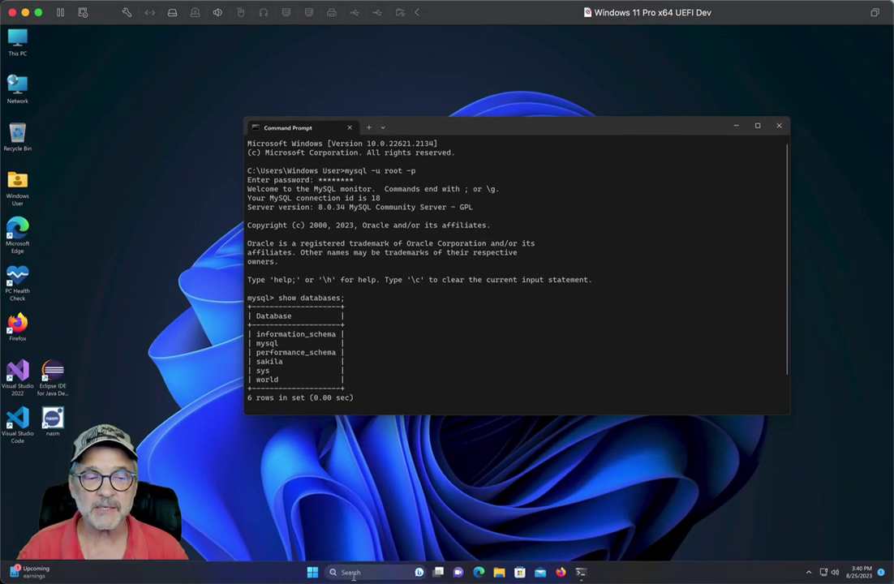
Search Windows for work and open MySQL Workbench 8.0 CE
click(353, 573)
text(wor)
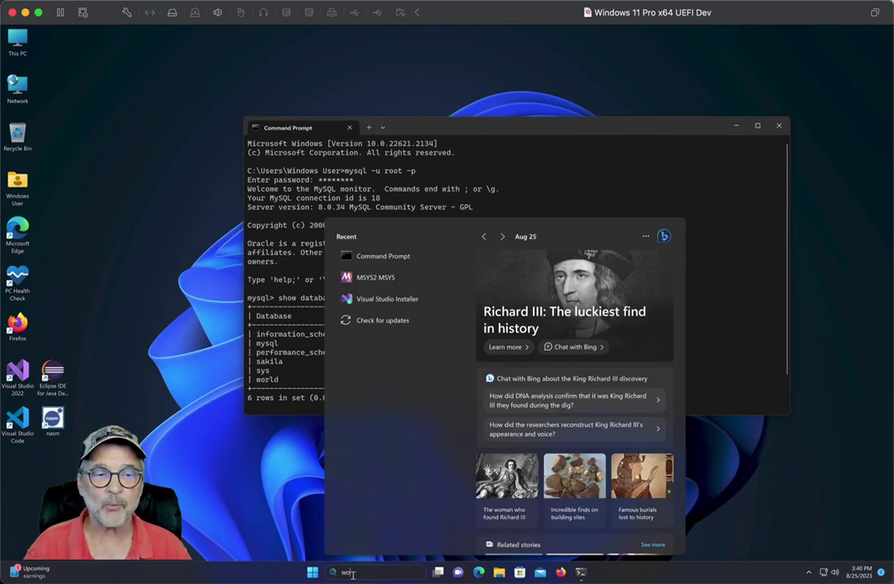
text(k)
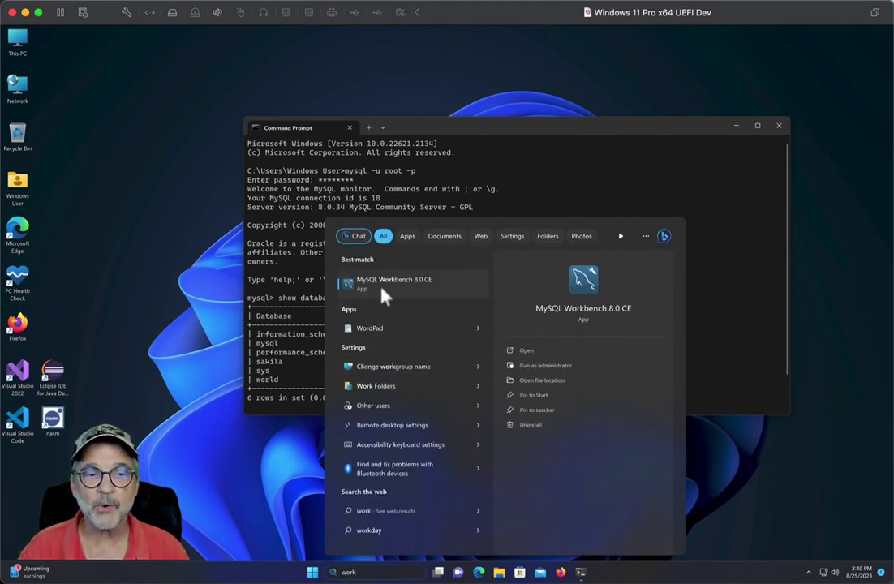
click(382, 285)
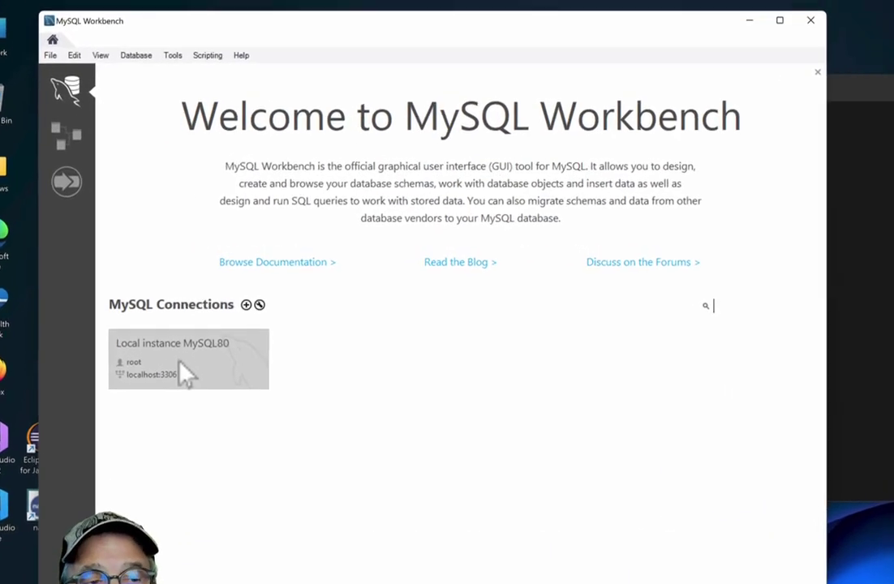
Connect to Local instance MySQL80 with the root password and display its schemas
click(185, 375)
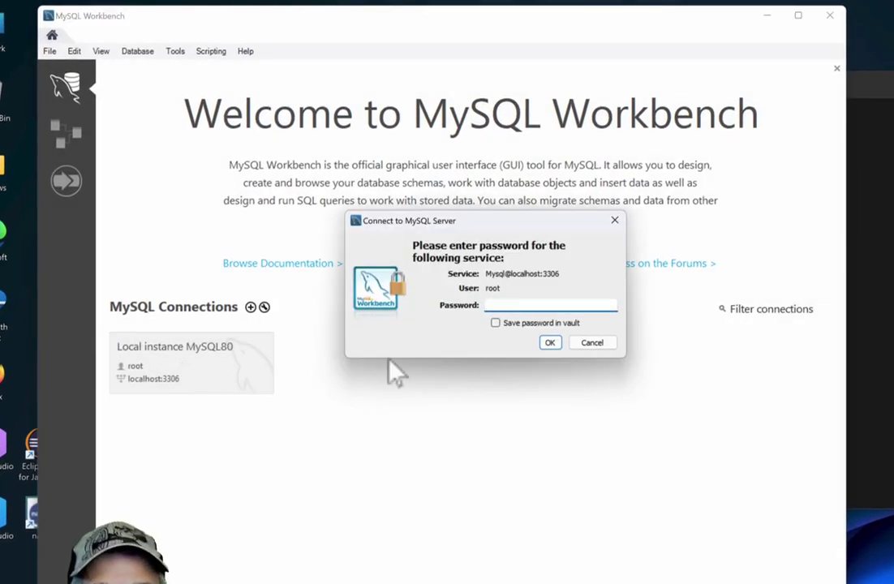
text(password)
key(Return)
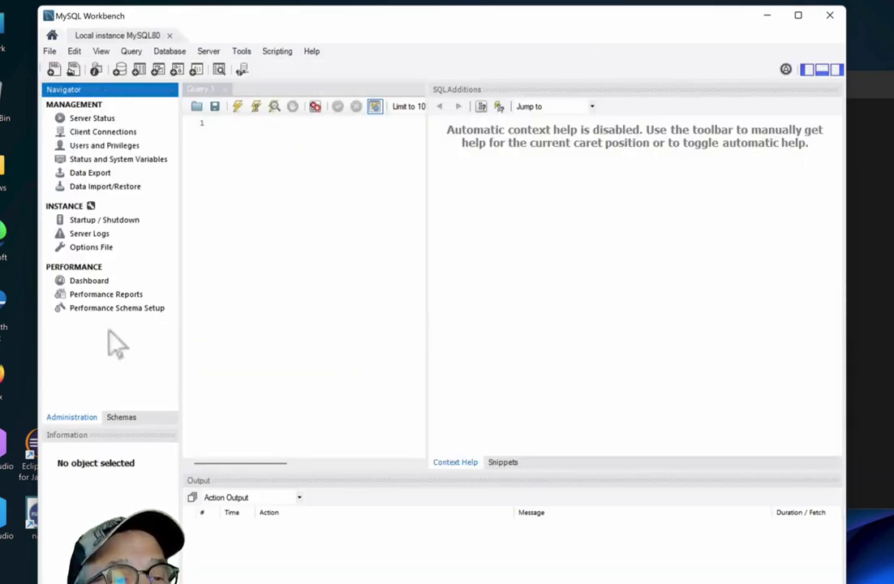
click(126, 419)
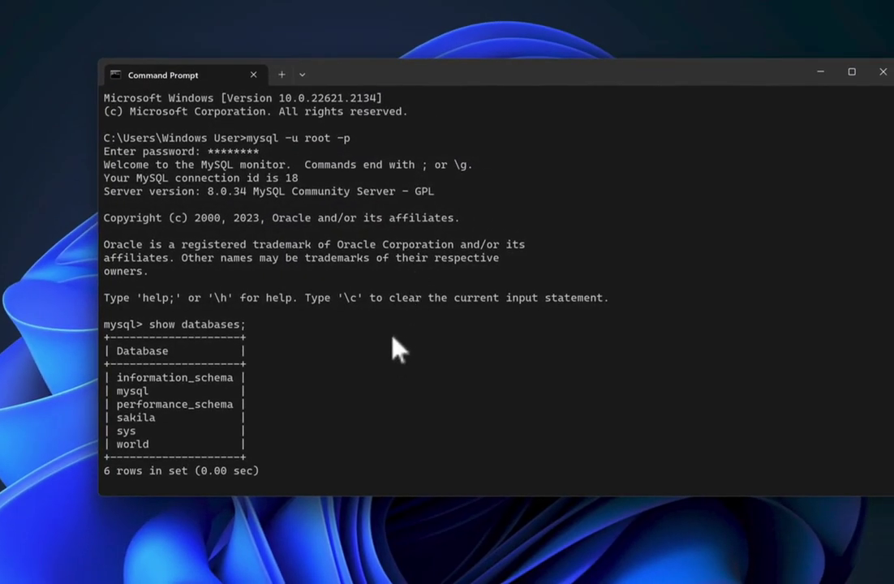
In Command Prompt, change to the Downloads folder, list its contents and highlight test_db-master.zip
text(exit)
key(Return)
key(Return)
text(c)
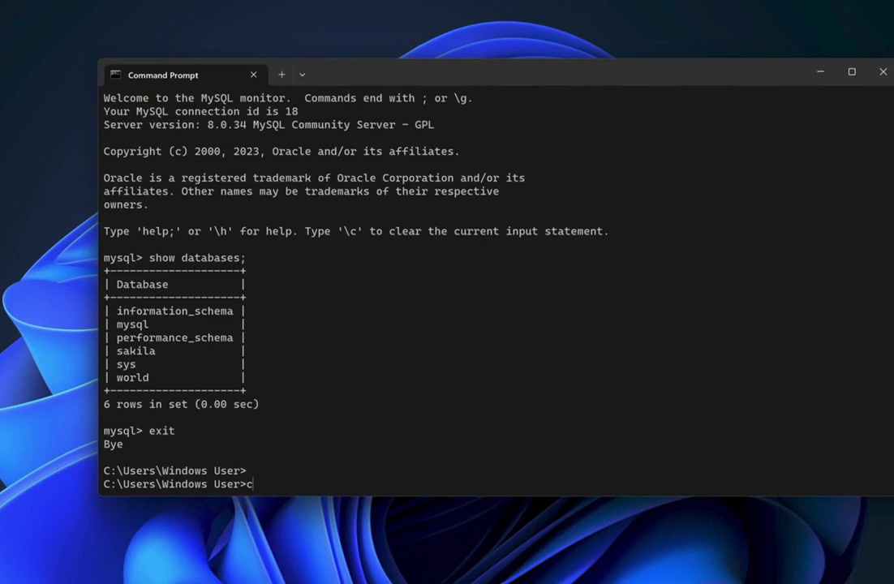
text(d Downloads)
key(Return)
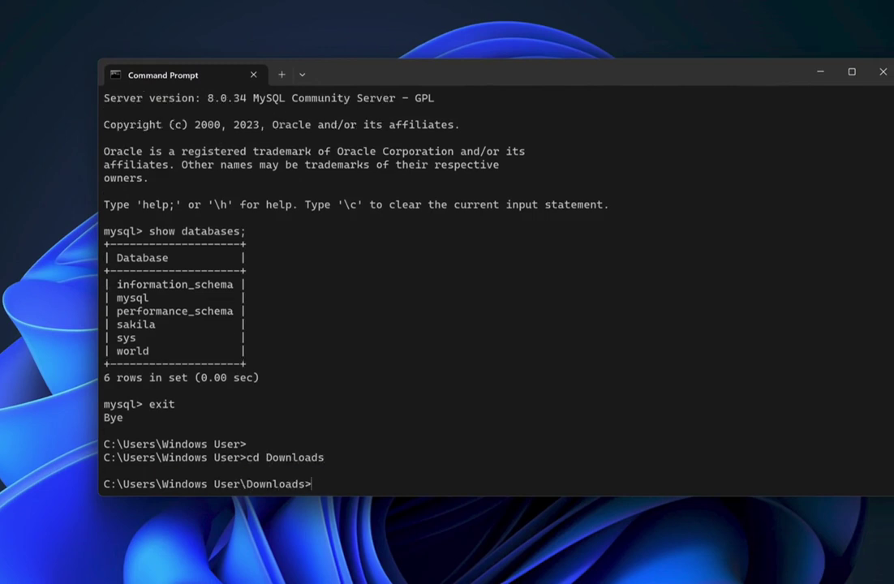
text(dir)
key(Return)
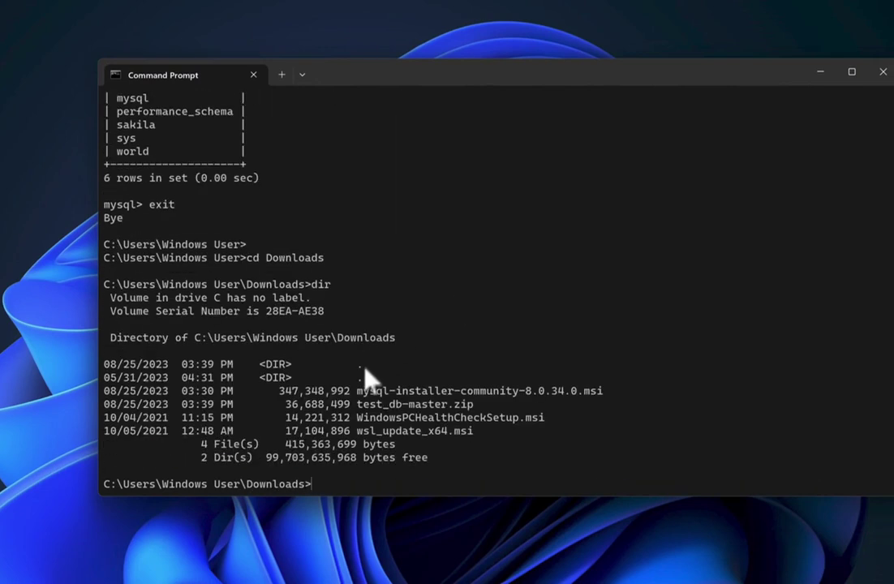
drag(357, 409, 394, 411)
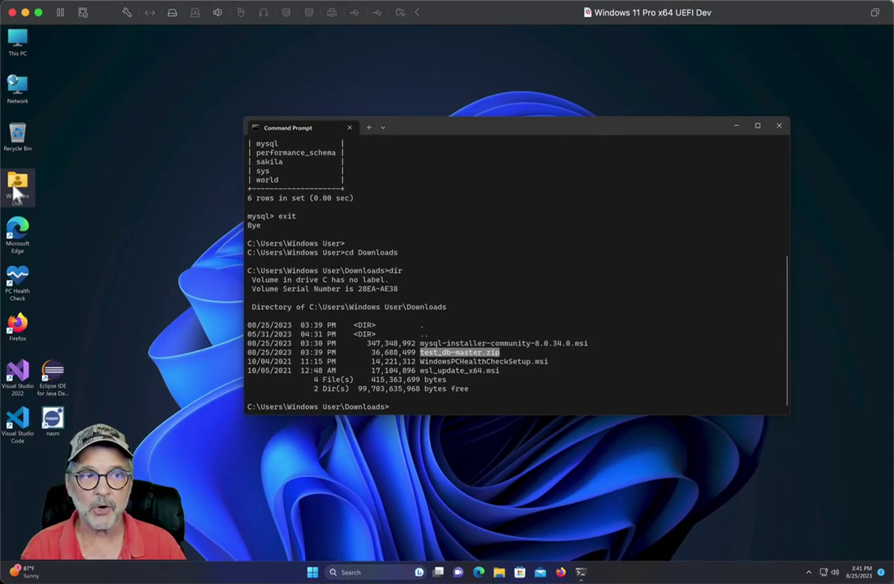
Extract the test_db-master archive in Downloads to C:\Users\Windows User\Downloads\test_db-master and close the folder windows
double_click(18, 185)
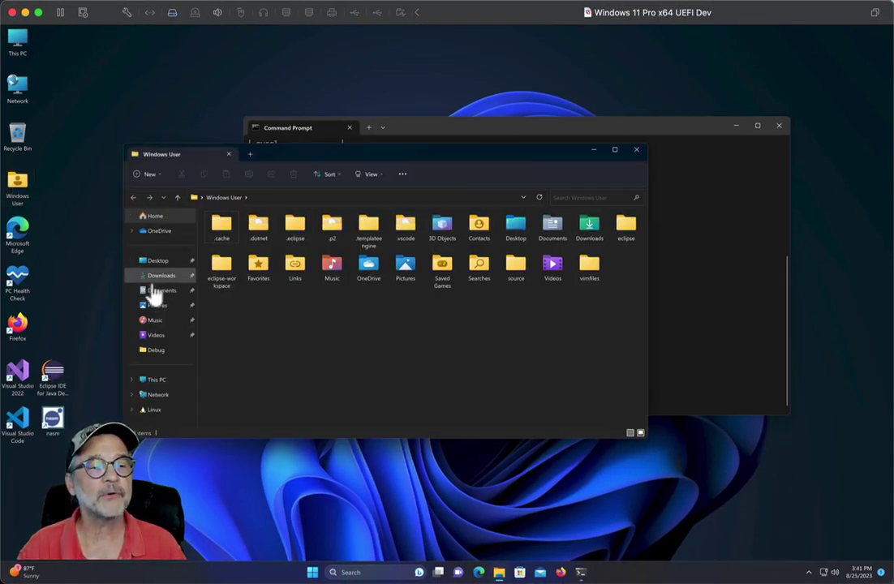
click(162, 276)
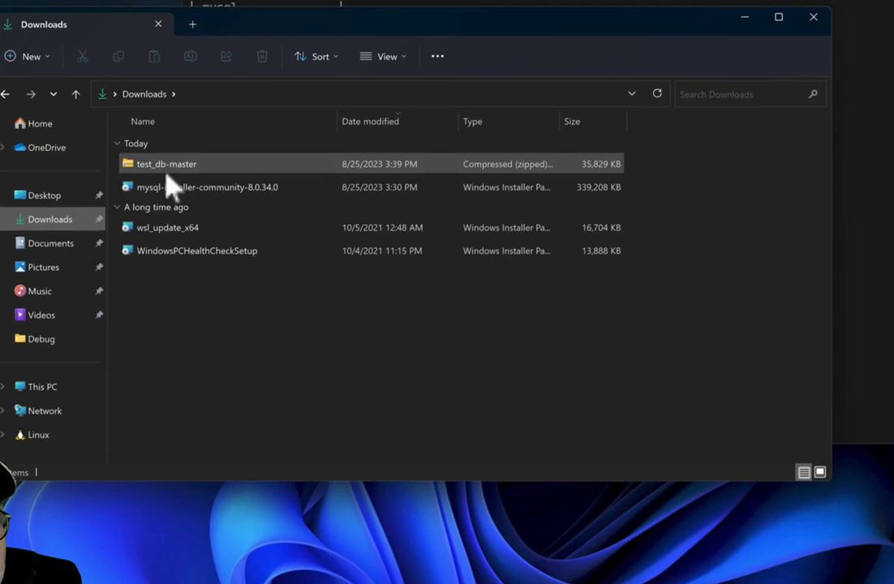
right_click(230, 240)
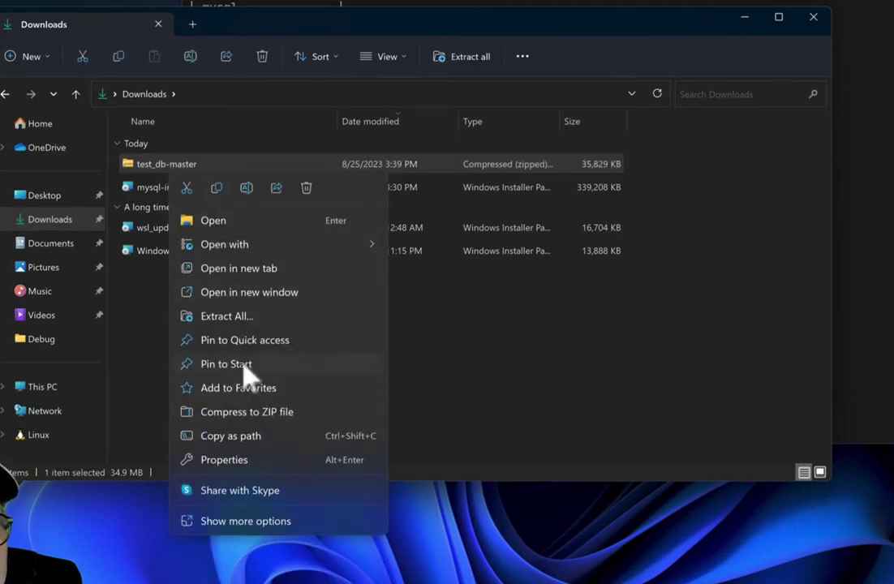
click(233, 319)
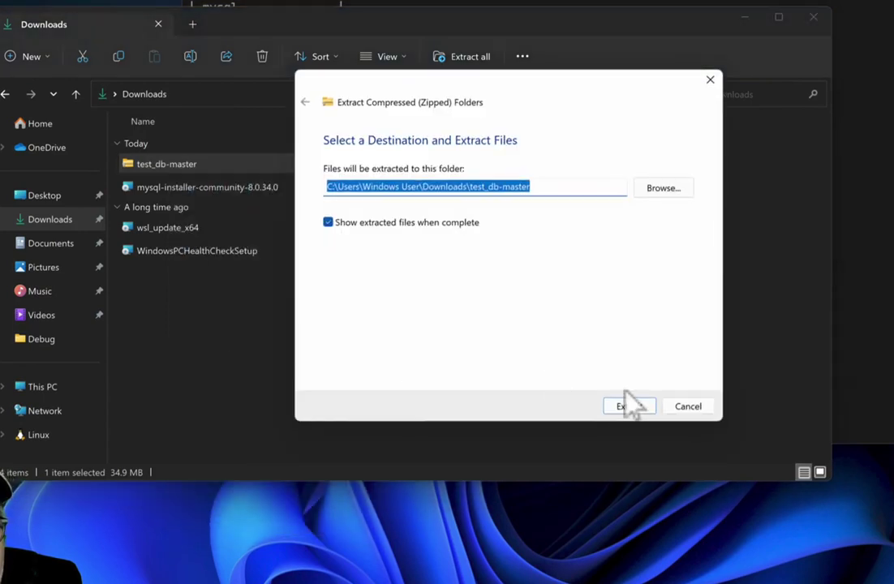
click(637, 410)
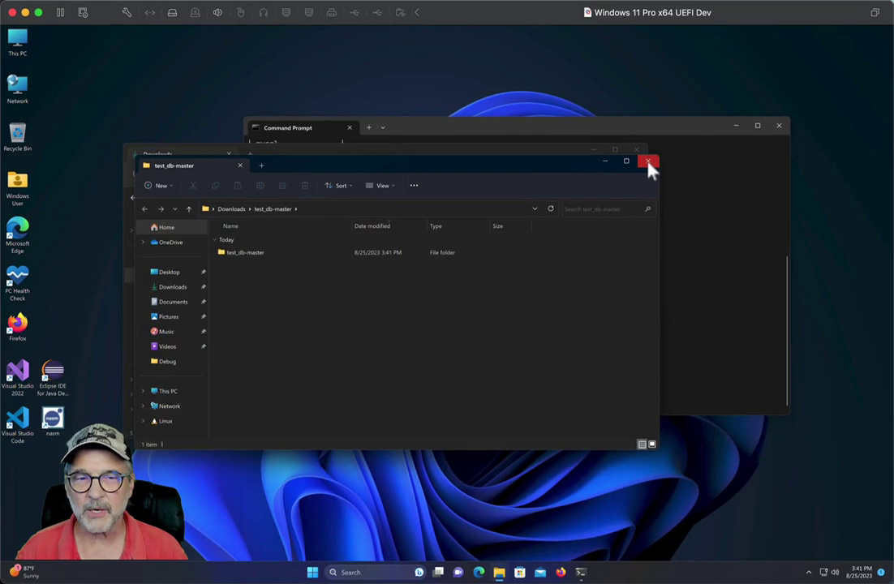
click(680, 138)
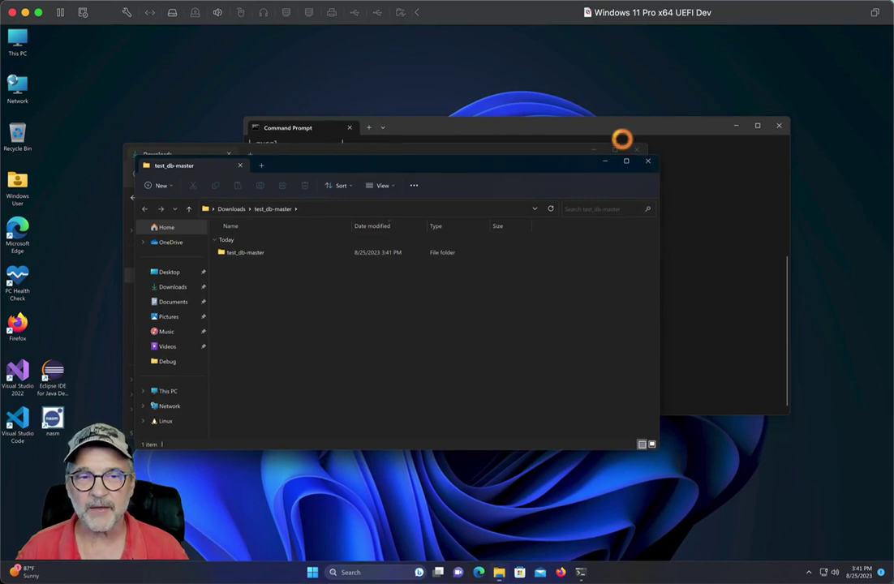
click(638, 154)
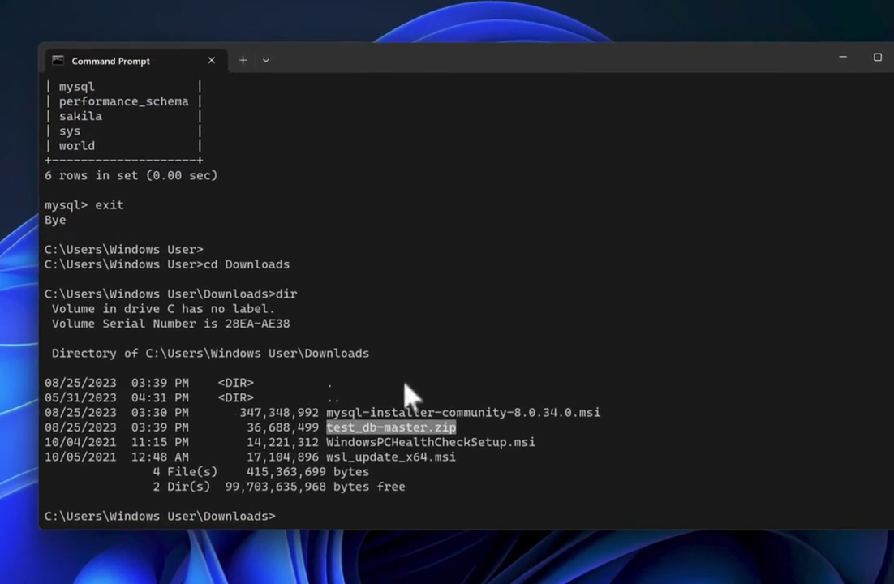
In Command Prompt, list Downloads again, change into the test_db-master folder and list its contents
text(dir)
key(Return)
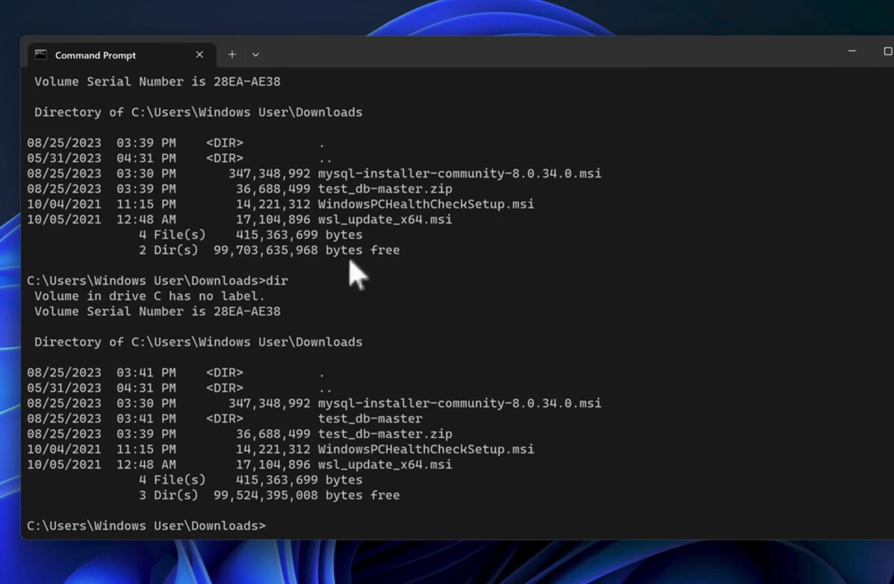
text(cd test_)
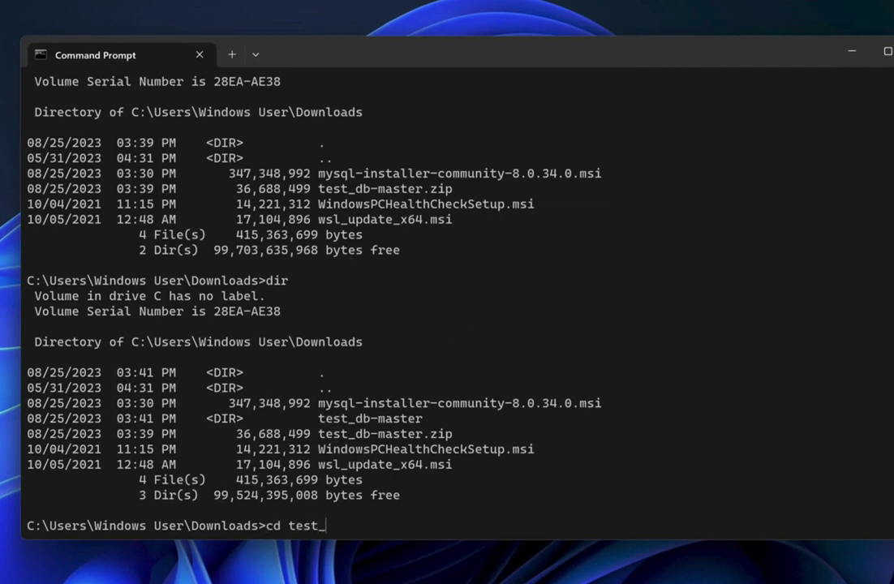
text(db-master)
key(Return)
text(dir)
key(Return)
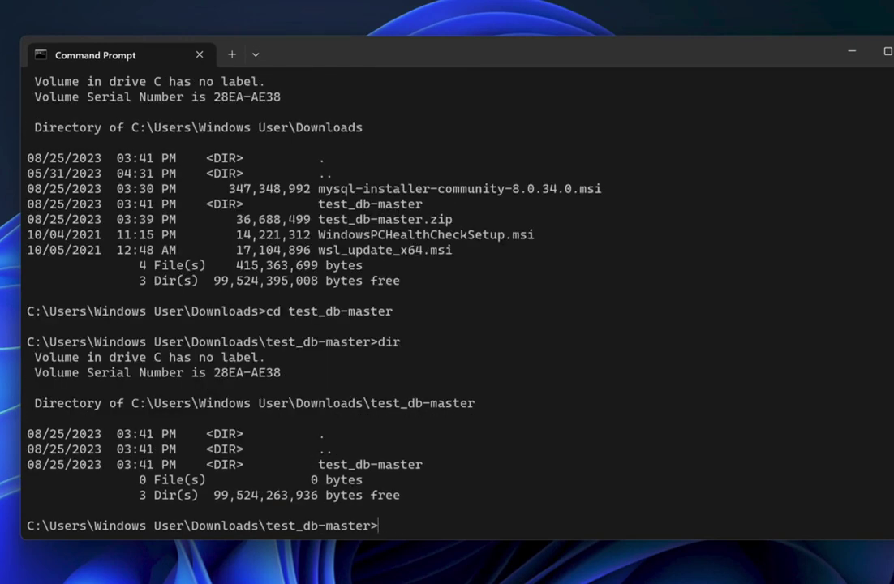
Change into the nested test_db-master folder and list its files
text(cd t)
key(Tab)
key(Return)
text(dir)
key(Return)
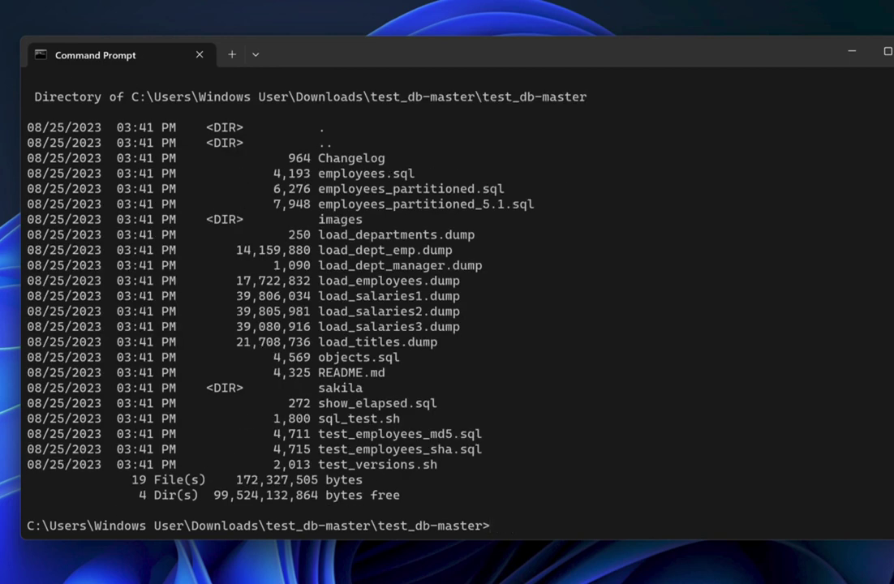
Try to import the sample database with mysql -u root6 -p -t < employees.sql, entering the account password
text(mysql -u root6)
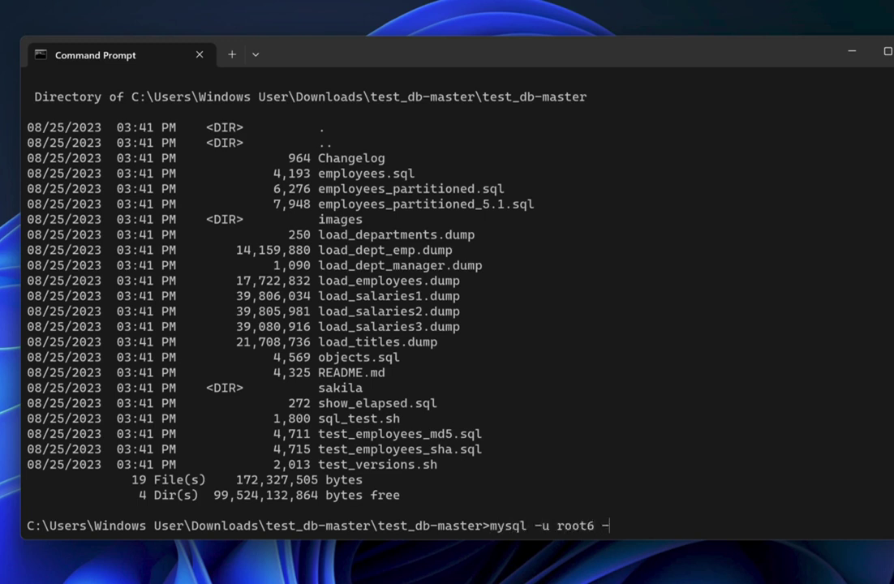
text( -p -t < employees.sql)
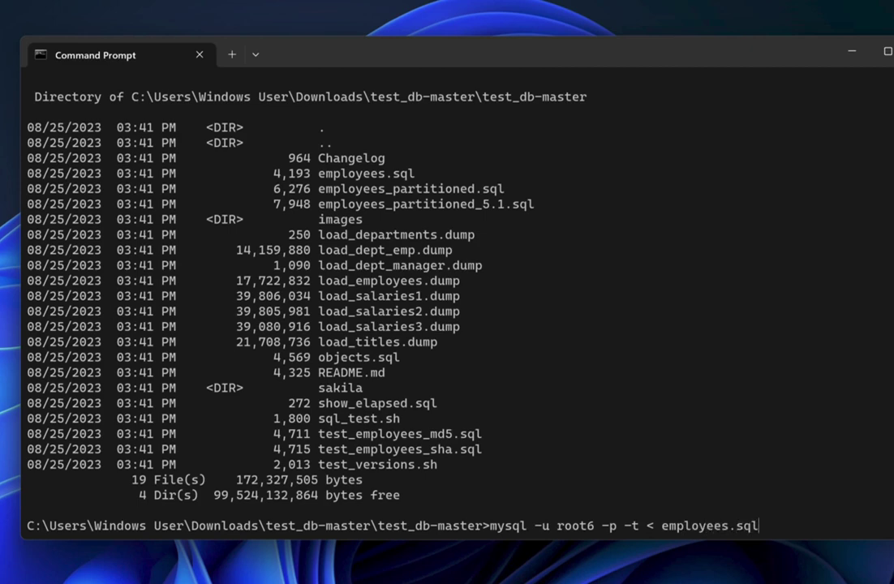
key(Return)
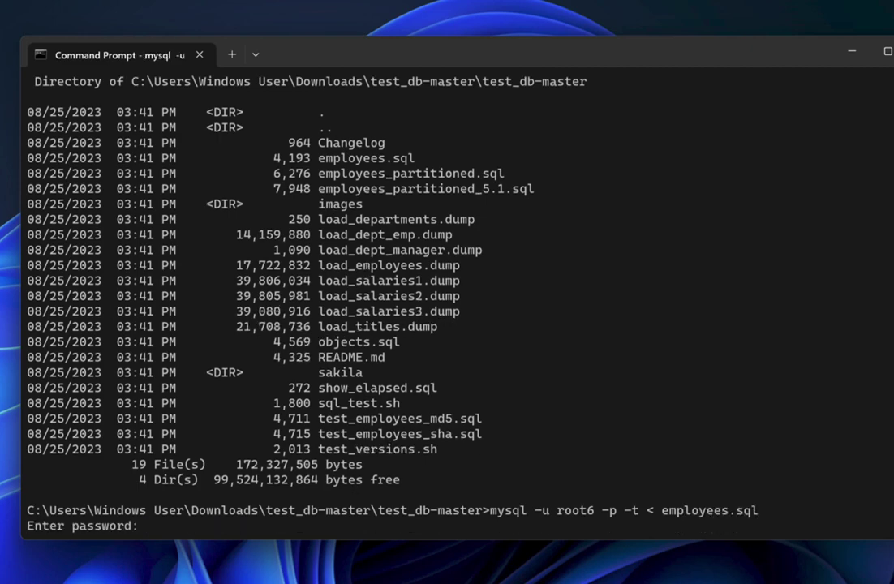
text(********)
key(Return)
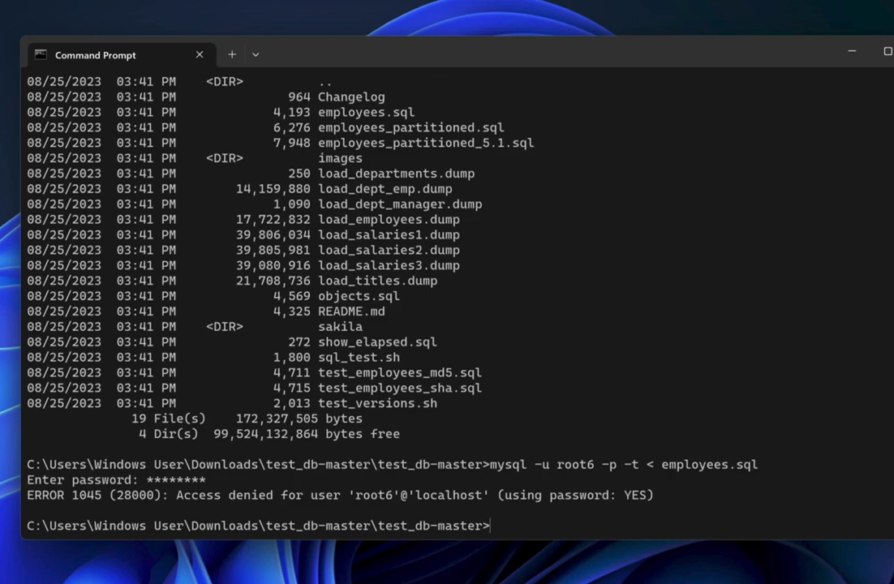
Rerun the sample database import as mysql -u root -p -t < employees.sql, entering the account password
key(Up)
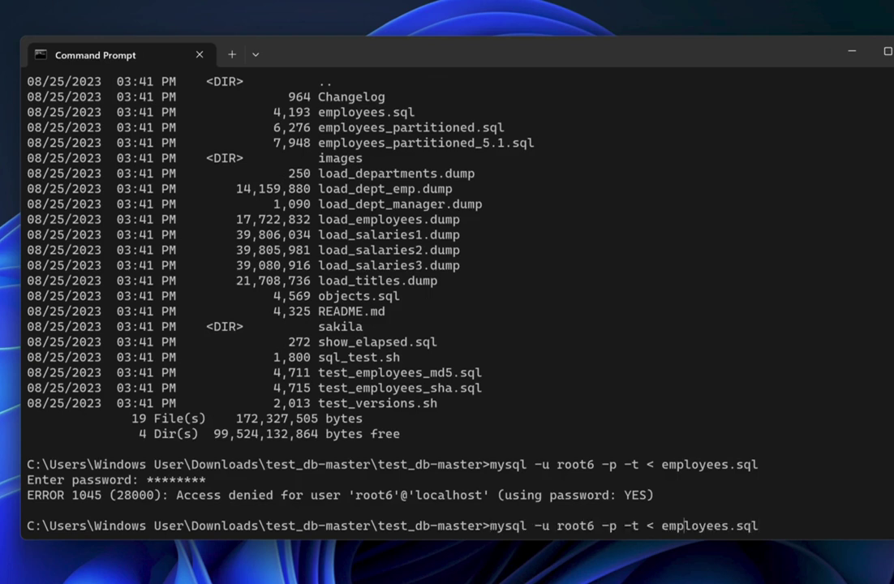
key(BackSpace)
key(Return)
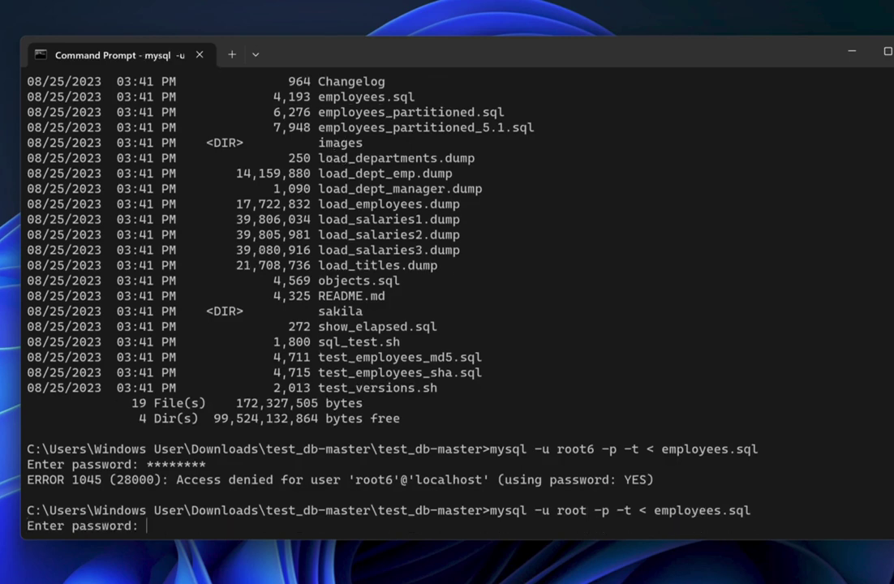
text(******)
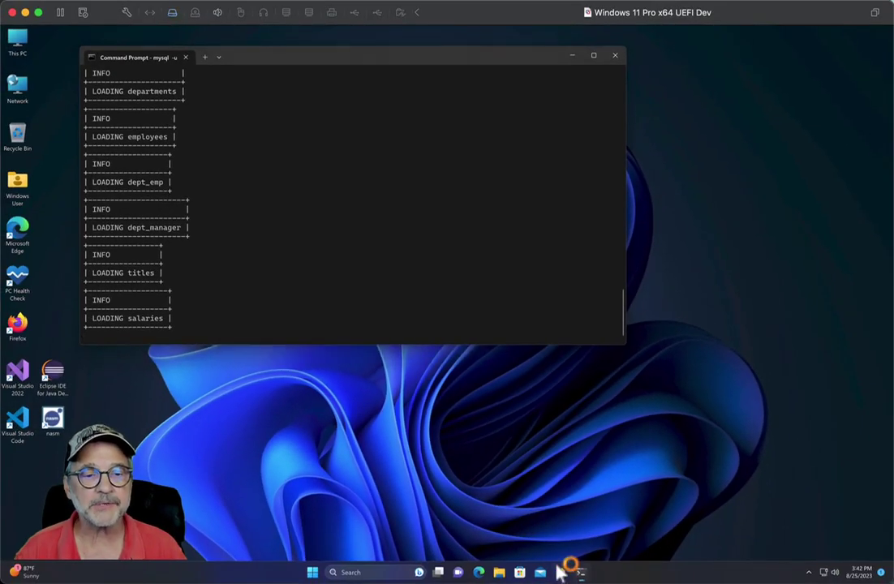
click(560, 573)
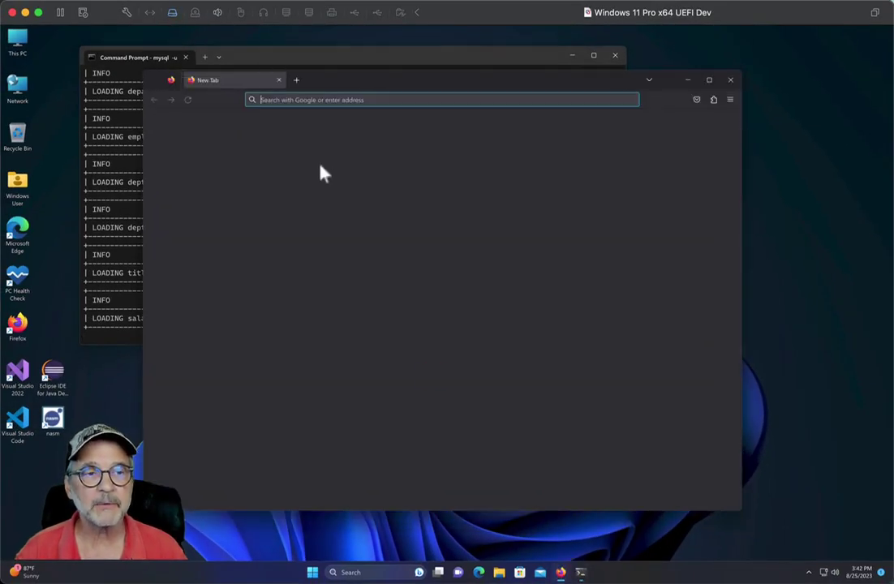
drag(331, 82, 362, 108)
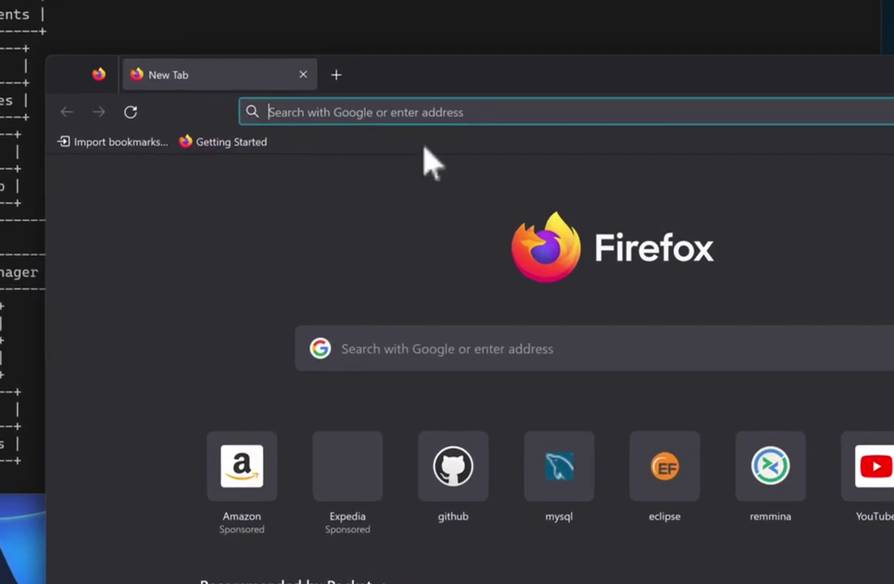
text(htt)
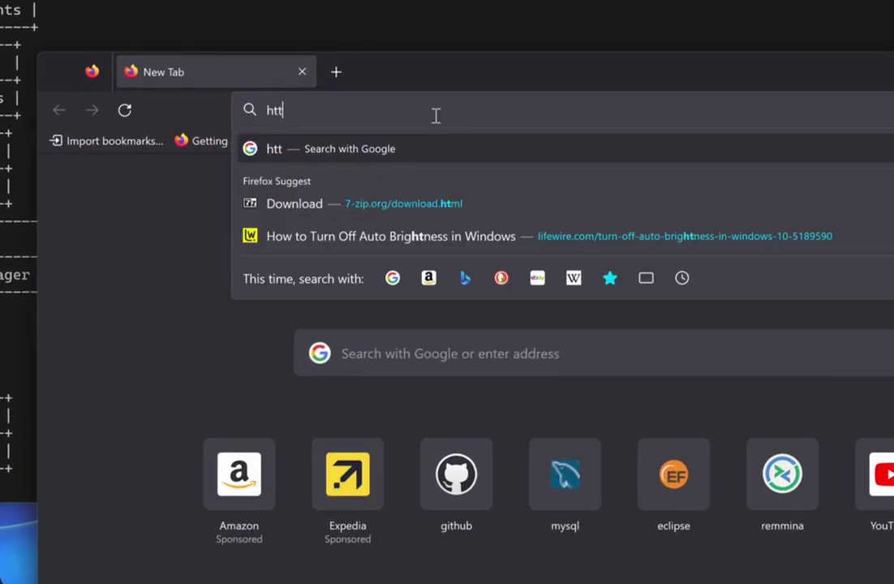
text(ps://mwww)
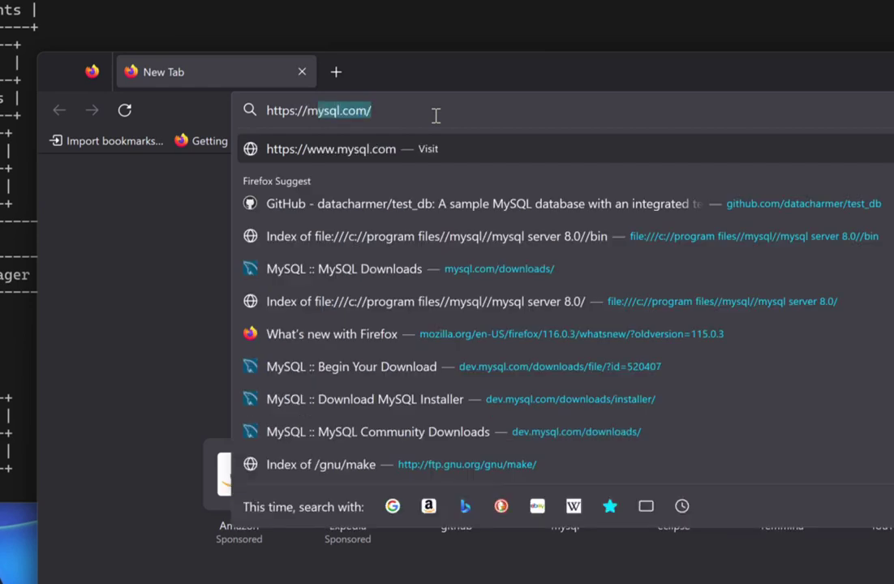
text(.mysql)
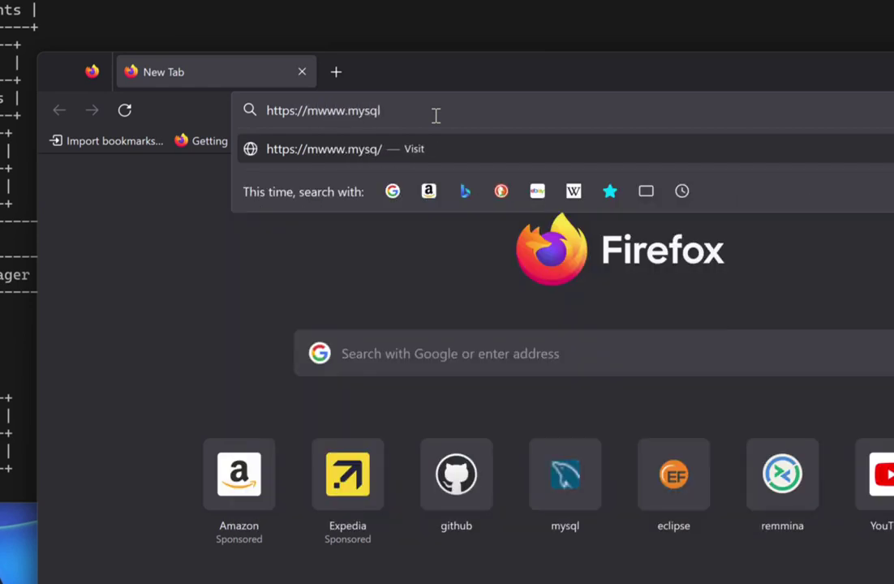
key(BackSpace)
key(BackSpace)
key(BackSpace)
key(BackSpace)
key(BackSpace)
key(BackSpace)
key(BackSpace)
key(BackSpace)
key(BackSpace)
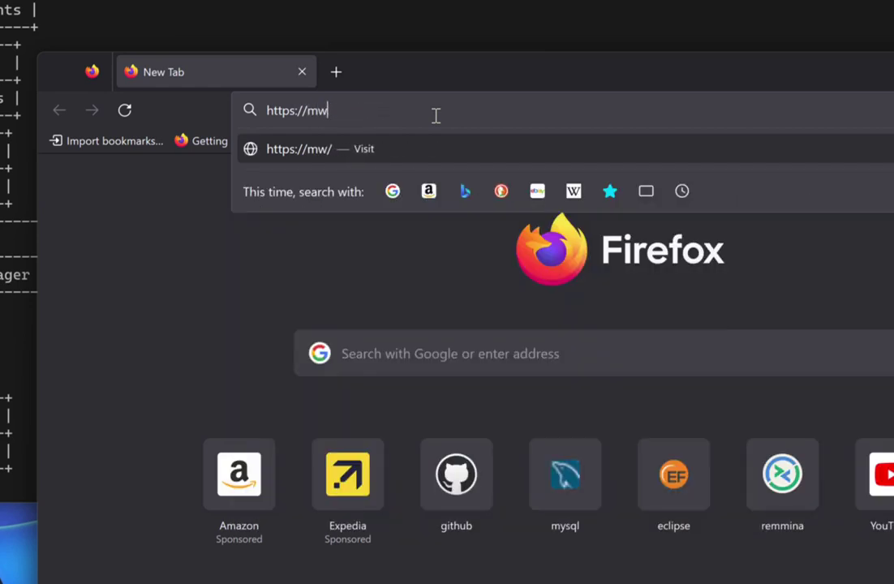
text(/)
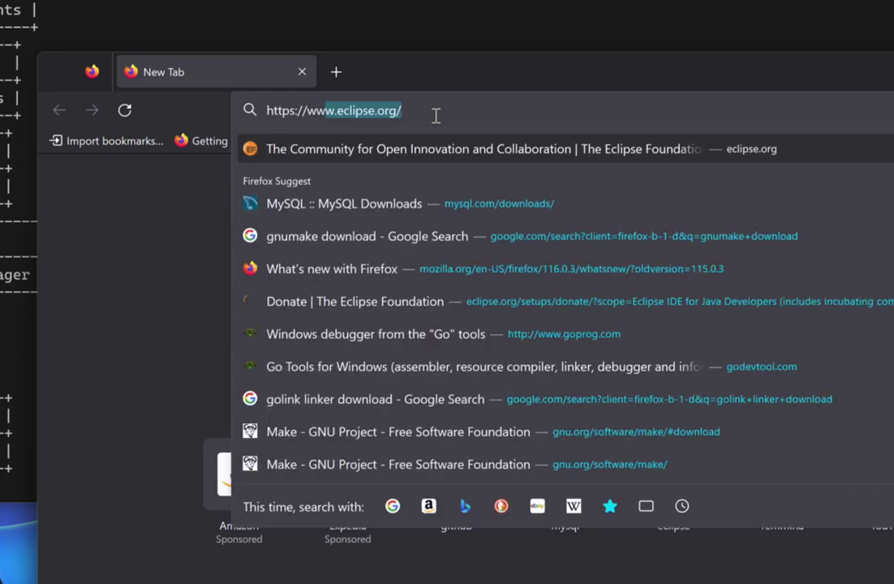
text(www.mysql.com/download)
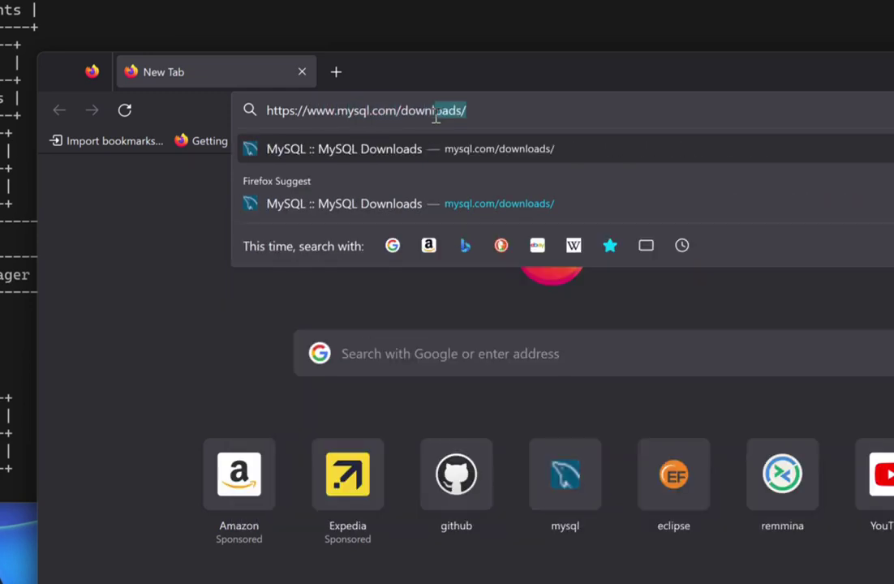
key(Return)
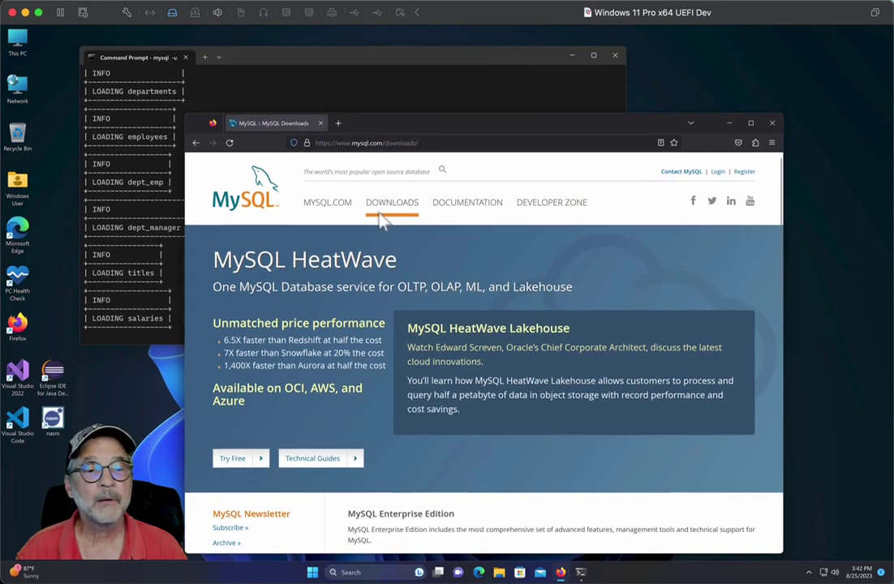
From MySQL Community (GPL) Downloads, download the Connector/C++ 8.1.0 Windows (x86, 64-bit) MSI Installer without signing in
scroll(382, 221, down, 15)
scroll(379, 215, up, 5)
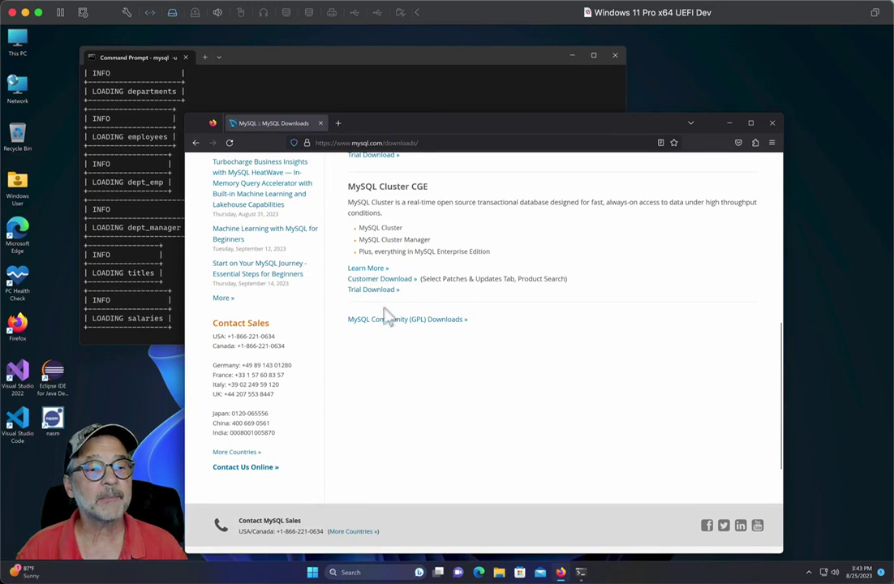
click(380, 320)
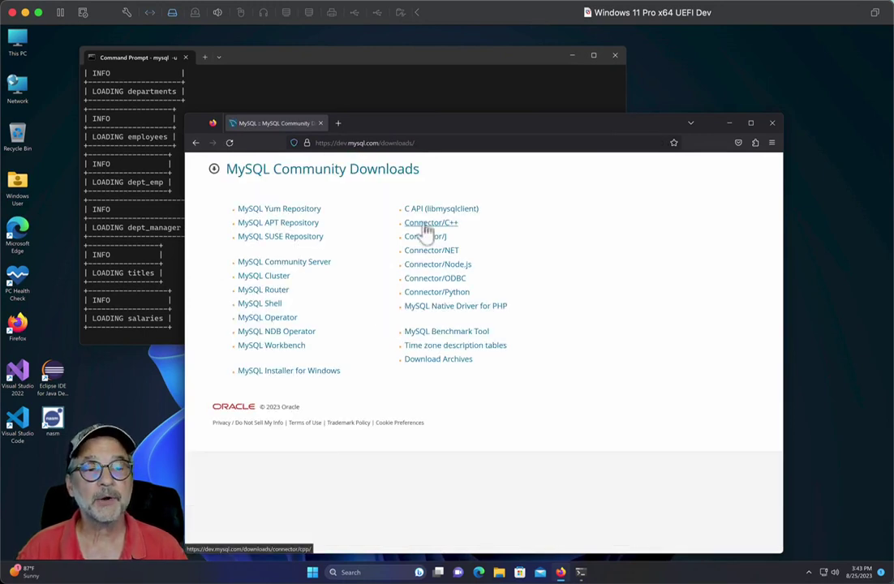
click(426, 226)
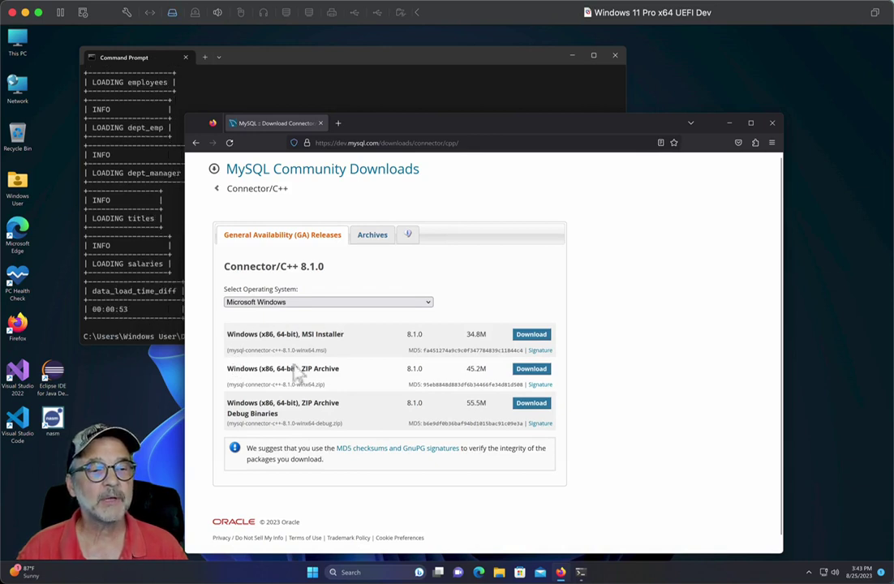
click(530, 334)
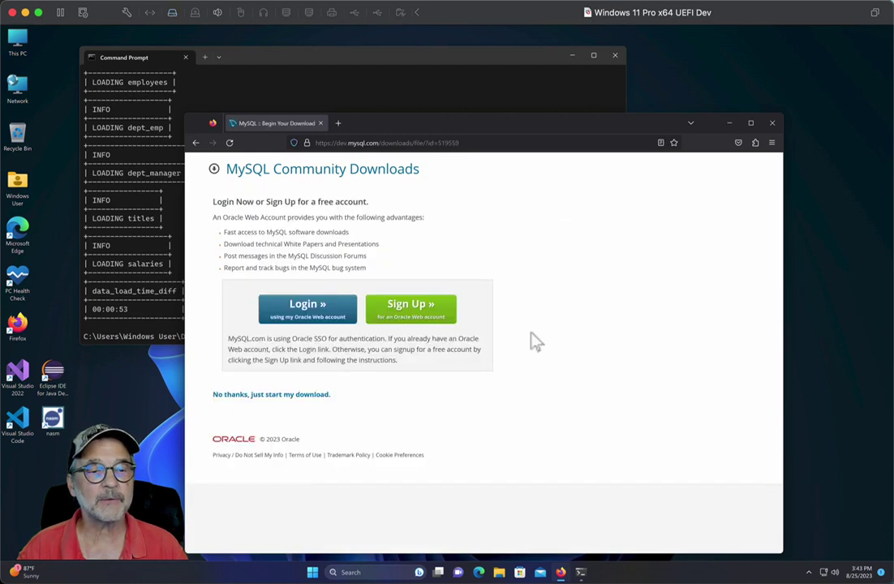
click(242, 397)
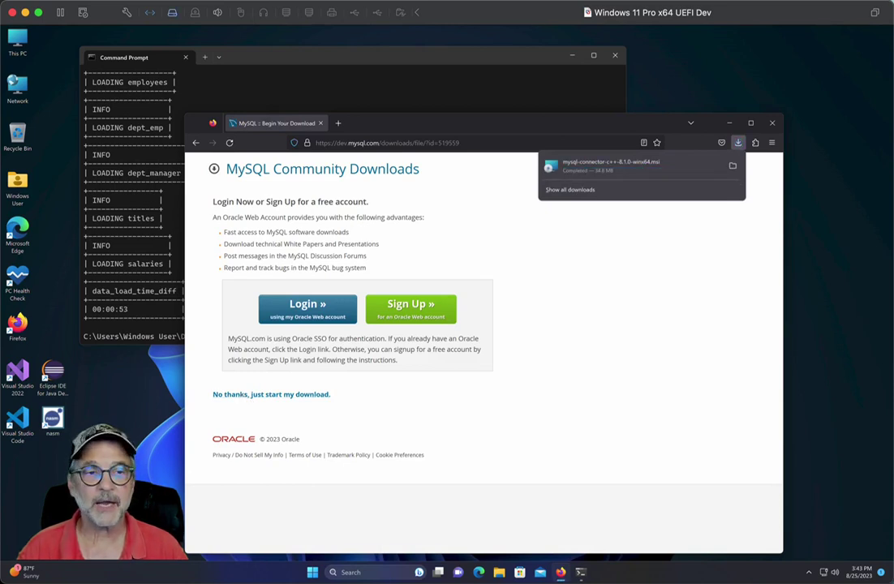
Switch to MySQL Workbench and connect to Local instance MySQL80 as root, entering the account password
drag(419, 132, 473, 135)
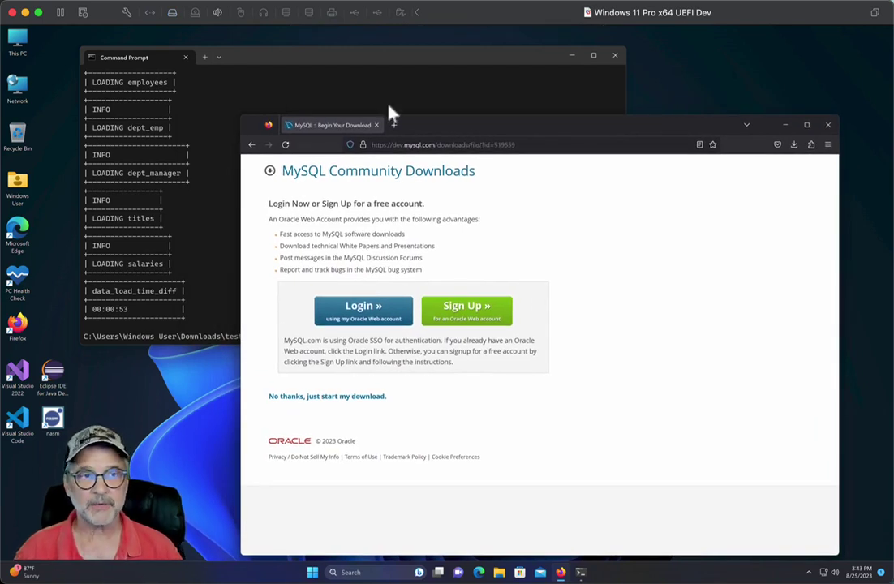
click(192, 336)
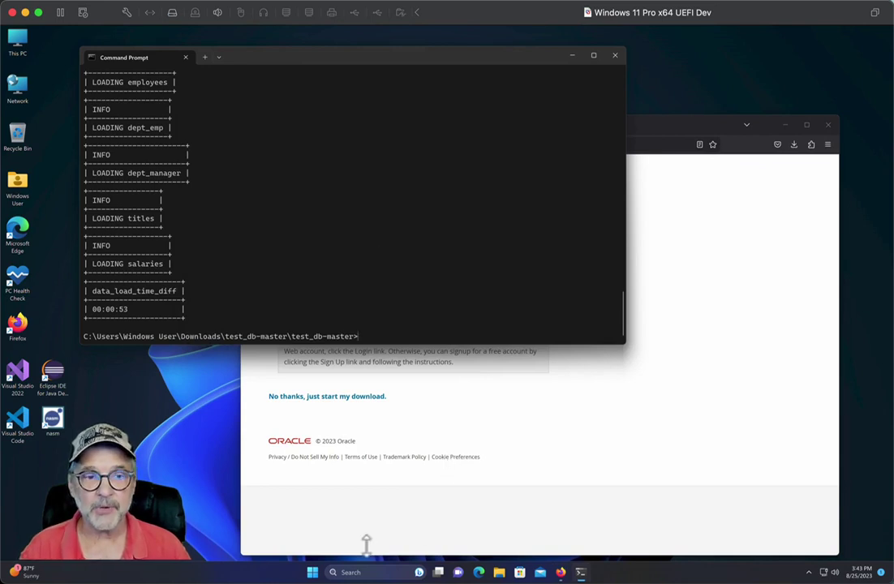
click(355, 572)
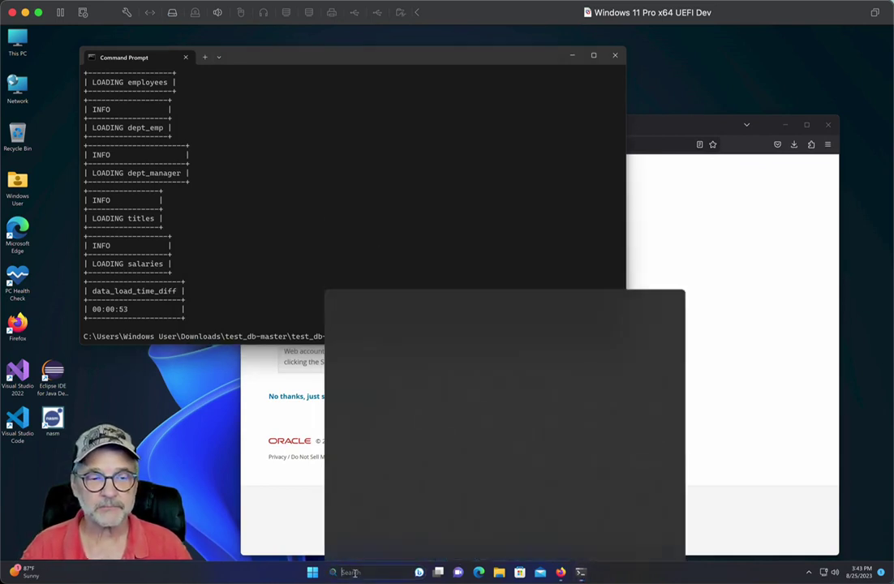
text(wo)
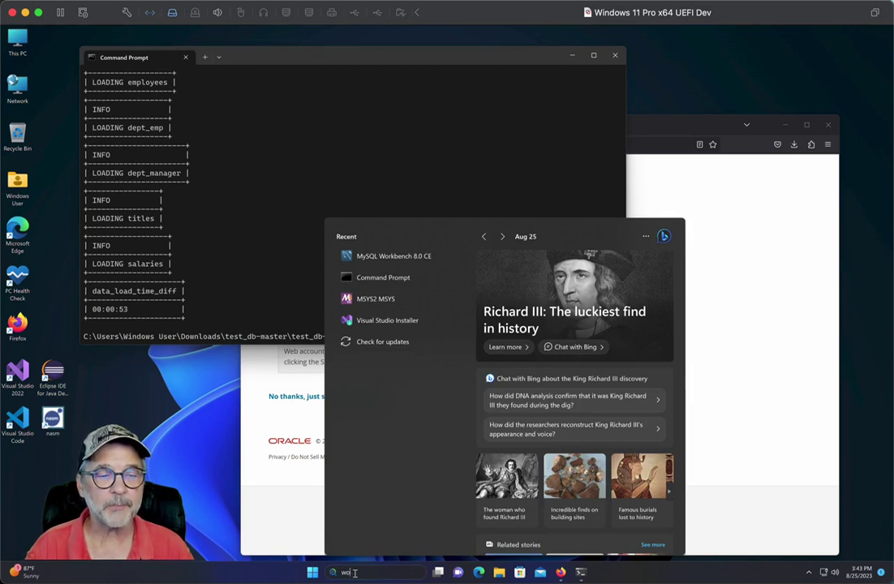
text(k)
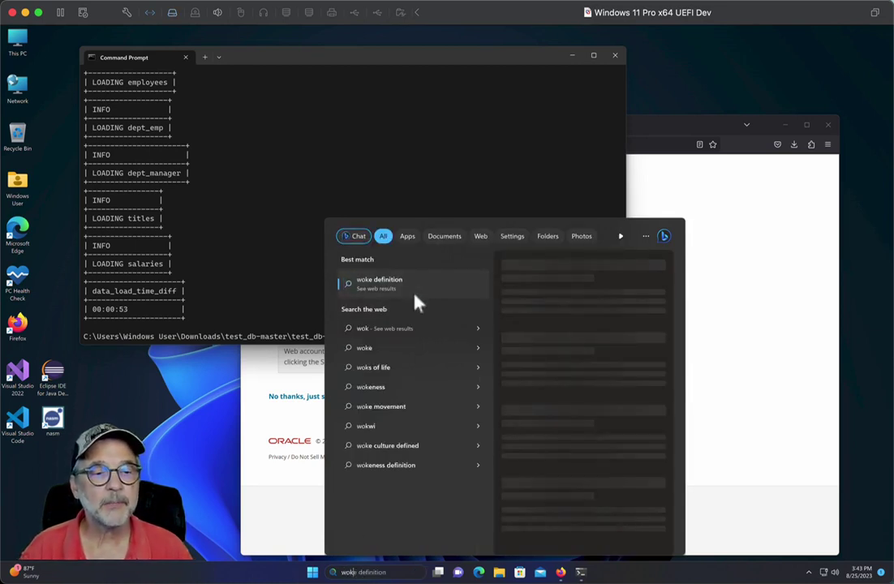
key(BackSpace)
text(rk)
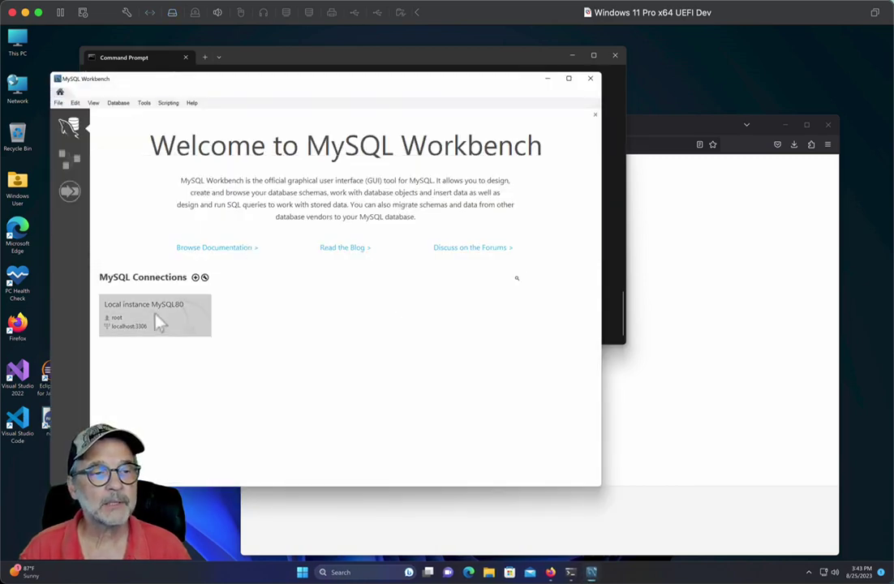
click(154, 321)
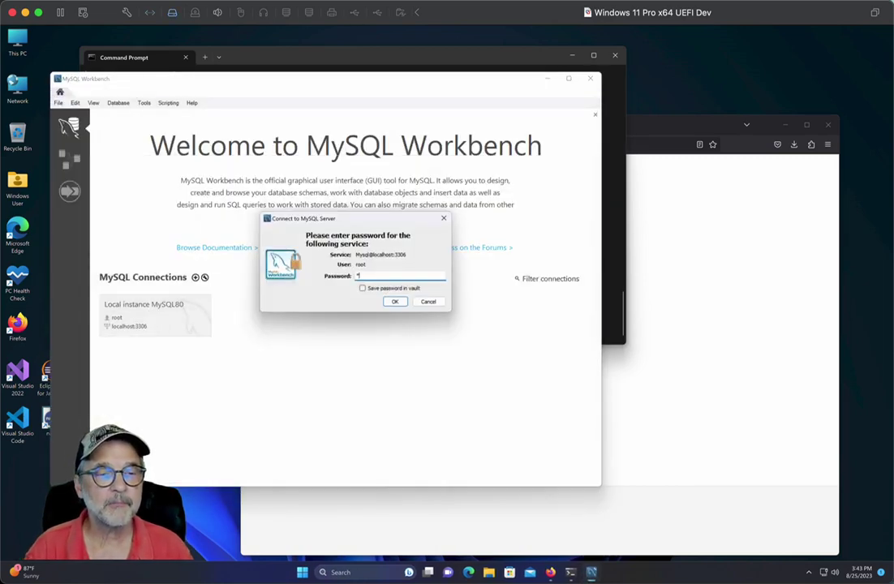
key(Return)
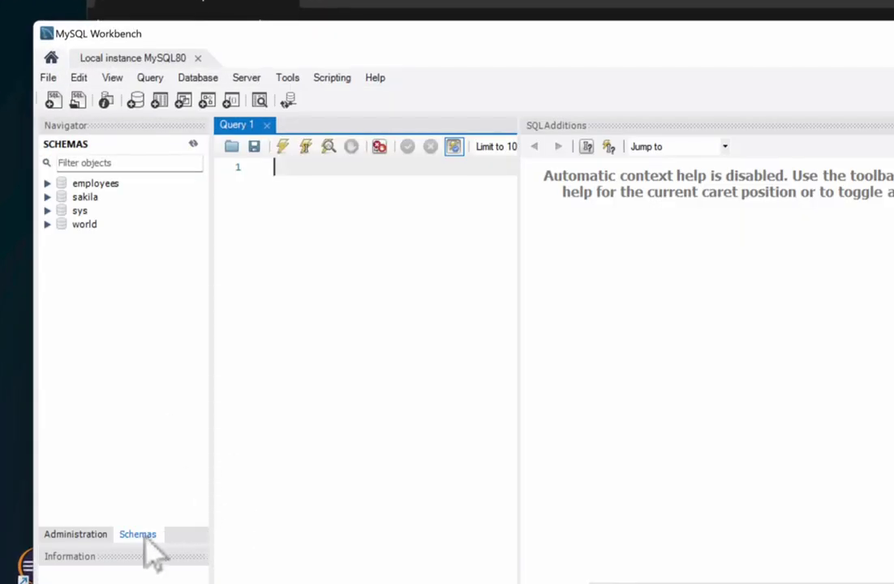
Expand the employees schema's tables and select the employees table's rows with the 1000-row limit
click(144, 537)
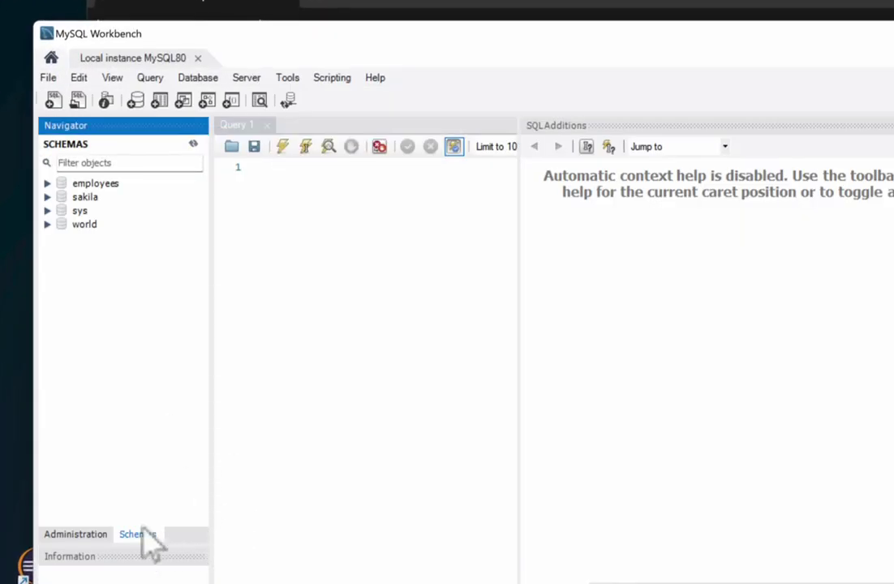
click(47, 184)
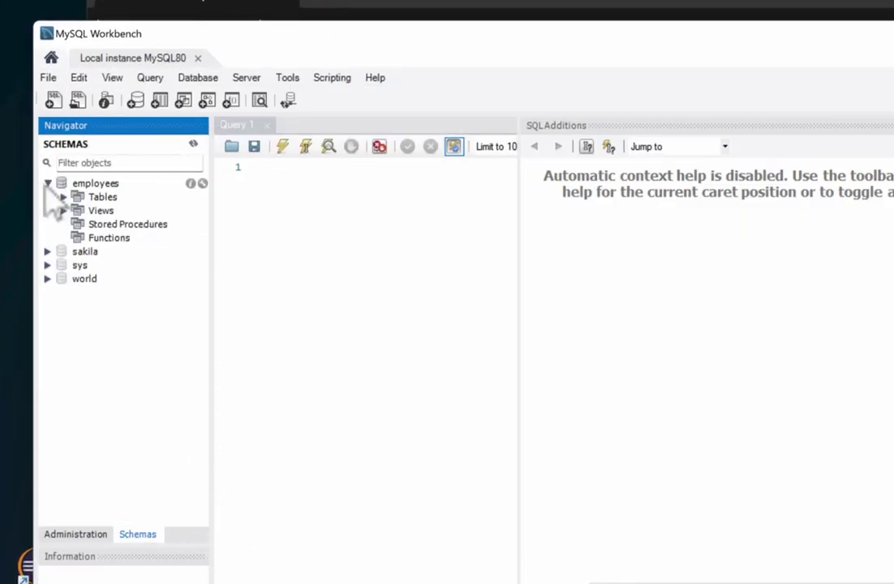
click(63, 197)
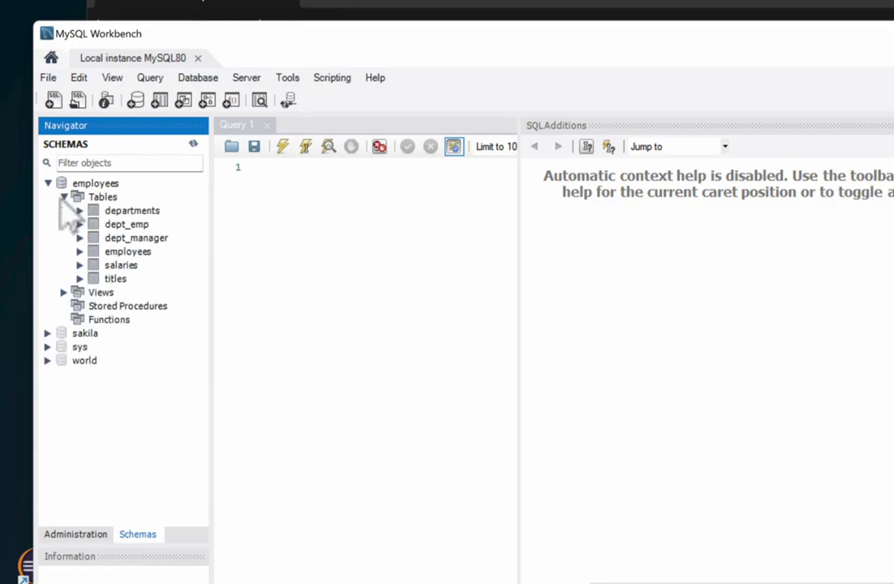
click(107, 255)
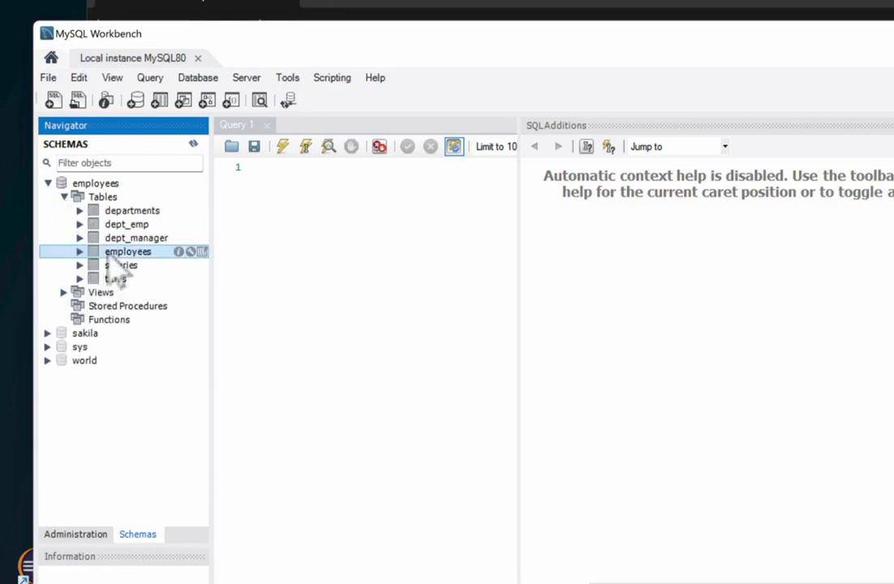
right_click(107, 254)
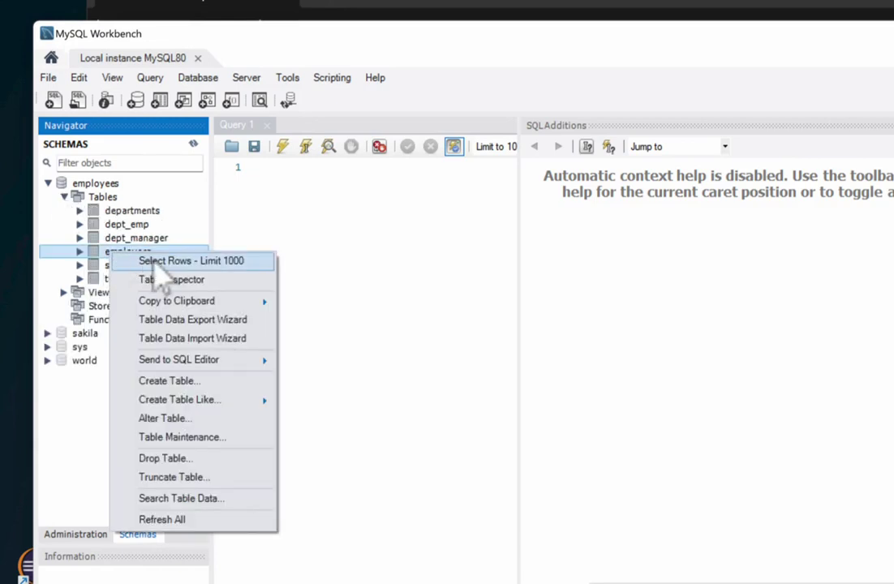
click(150, 261)
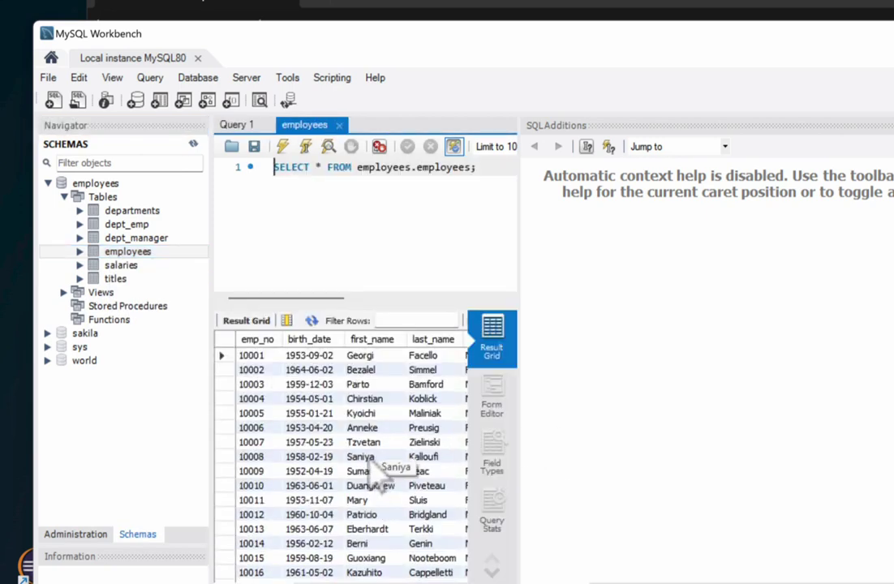
Examine the employees table's rows, widening the query area to show the gender and hire_date columns
scroll(378, 479, down, 10)
scroll(379, 479, up, 5)
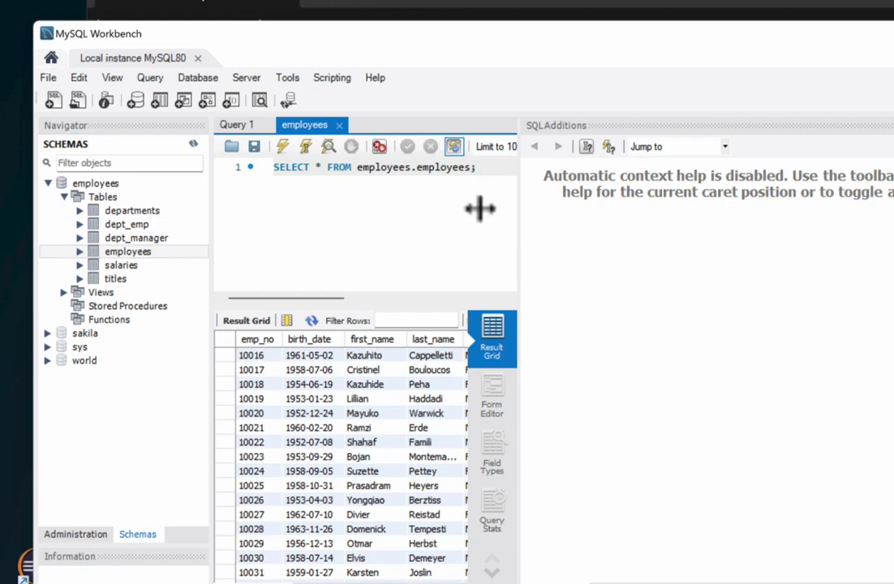
drag(519, 209, 641, 260)
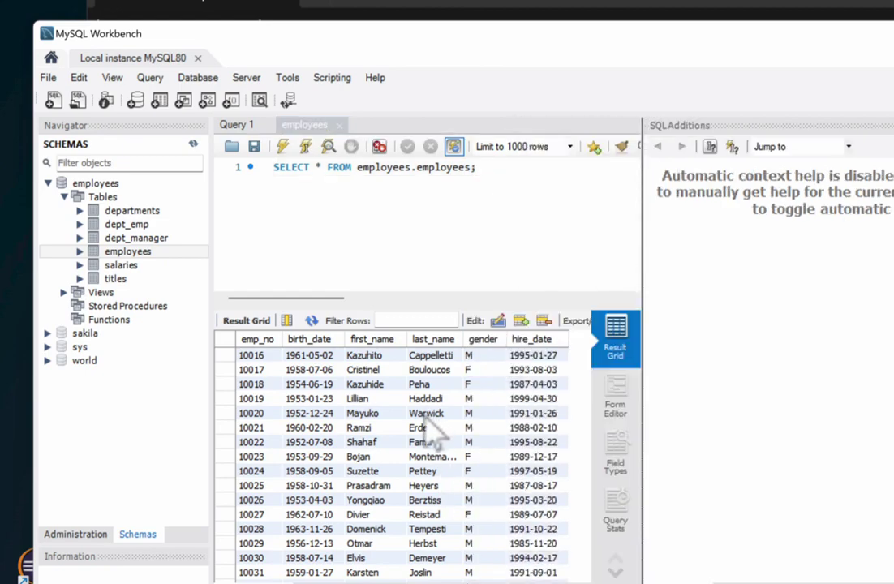
scroll(424, 446, down, 5)
scroll(418, 438, down, 7)
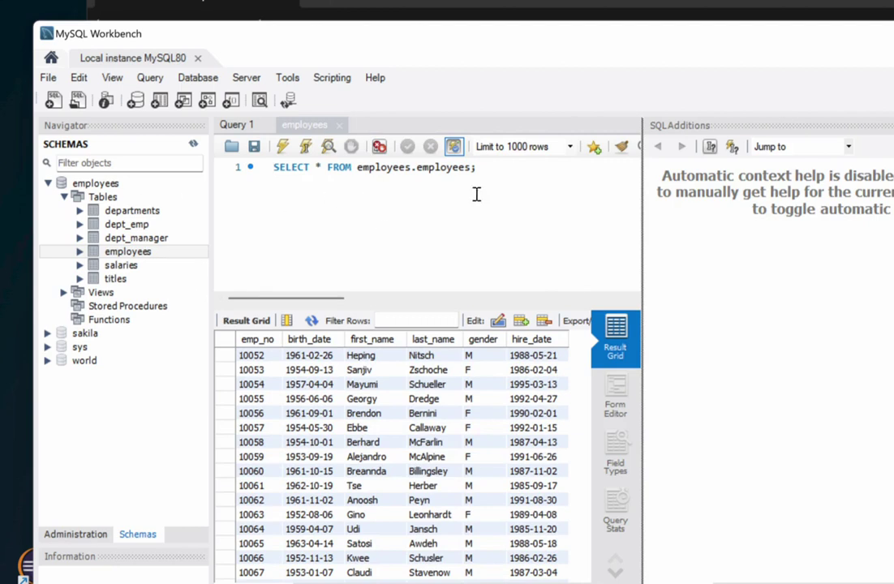
Add "limit 10" to the employees.employees SELECT query and run it
click(498, 166)
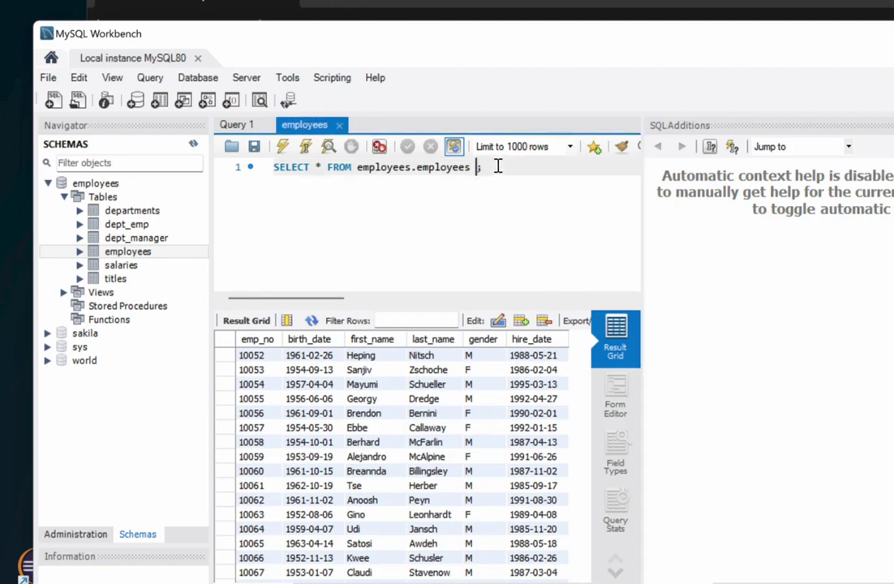
text(limit 10)
click(281, 146)
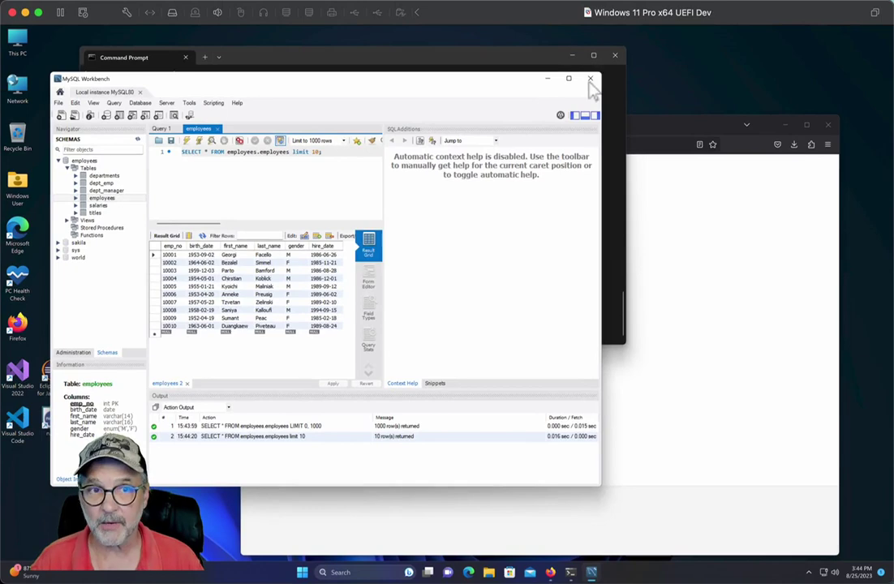
Close MySQL Workbench and Command Prompt, and launch the mysql-connector-c++-8.1.0-winx64 installer from the Downloads folder
click(590, 79)
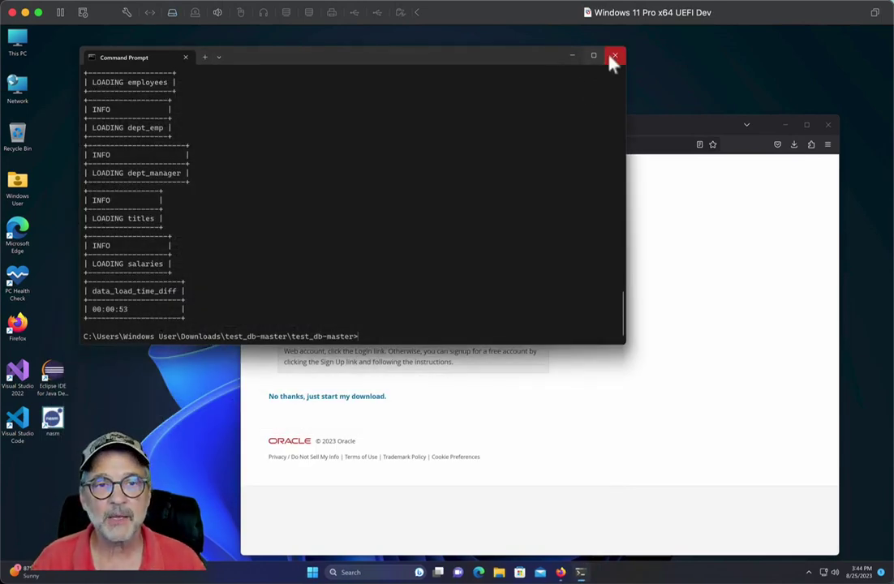
click(614, 56)
click(18, 183)
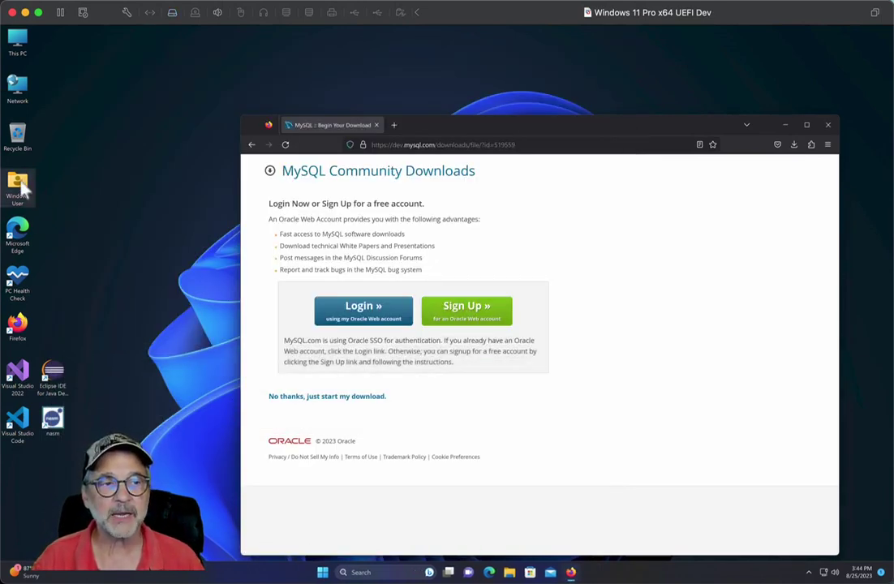
double_click(18, 183)
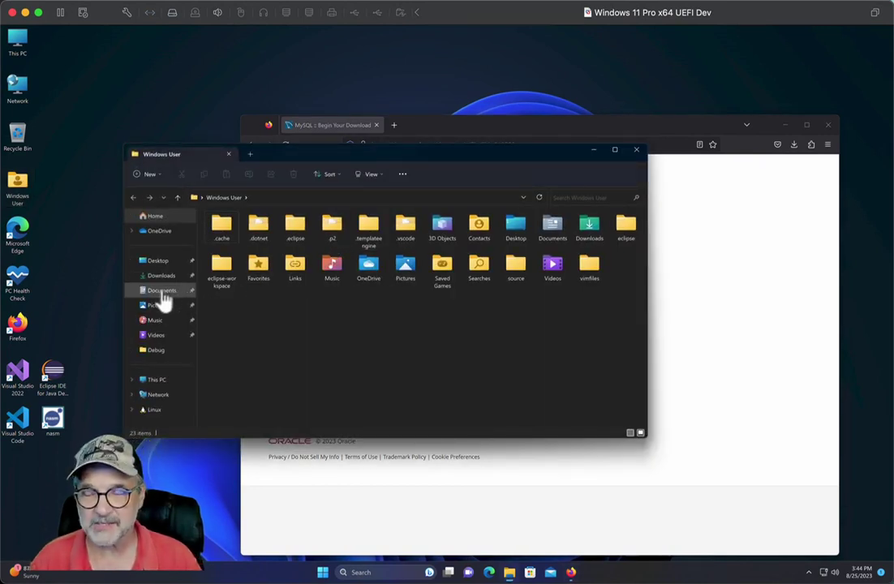
click(161, 275)
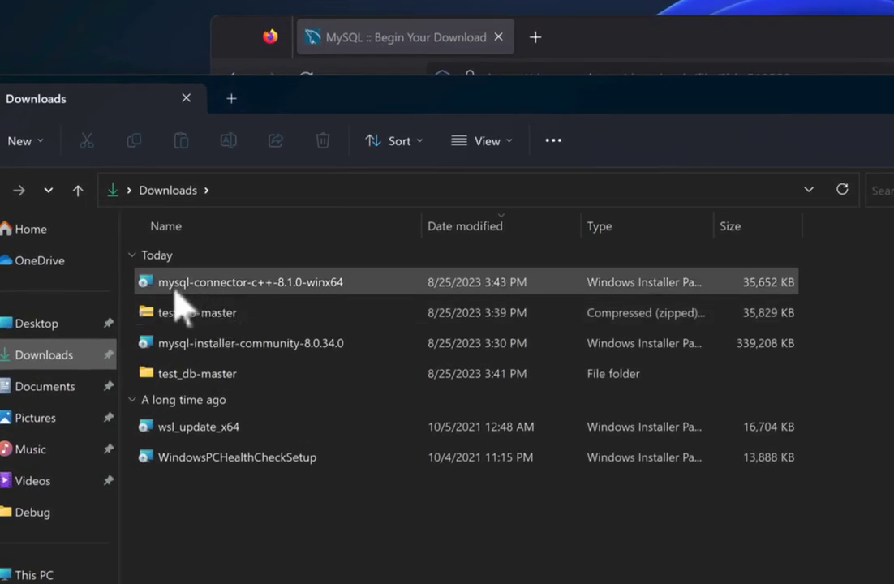
double_click(176, 293)
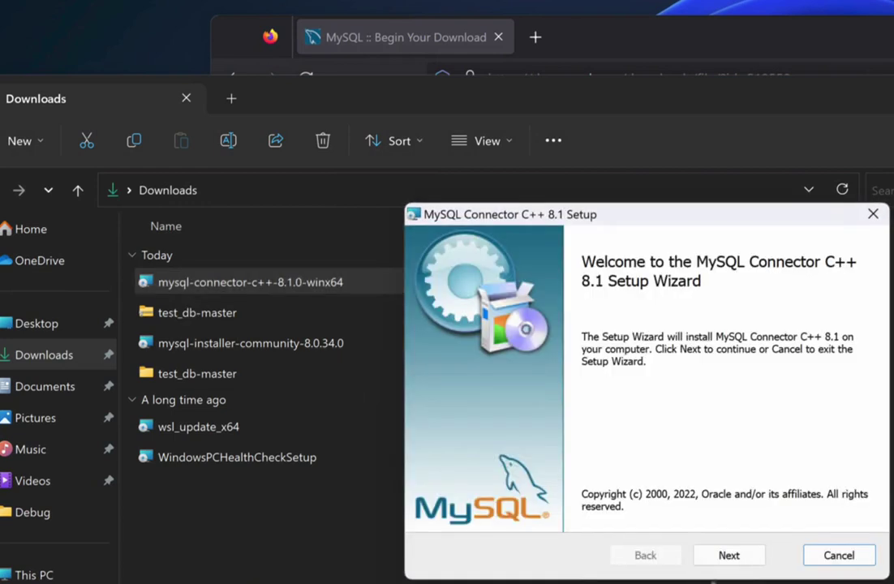
Install MySQL Connector C++ 8.1 with the Complete setup type, accepting the license and allowing device changes, and close the Downloads folder
click(734, 555)
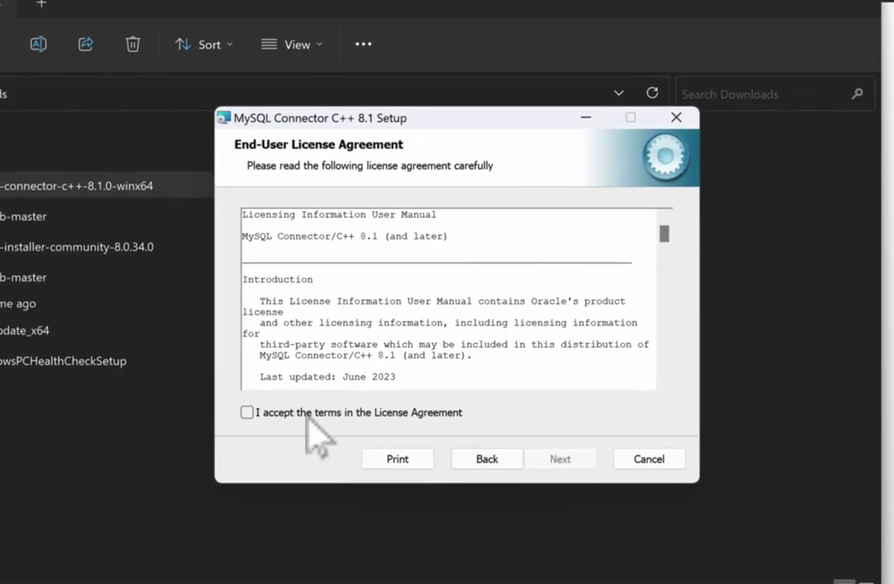
click(457, 486)
click(560, 460)
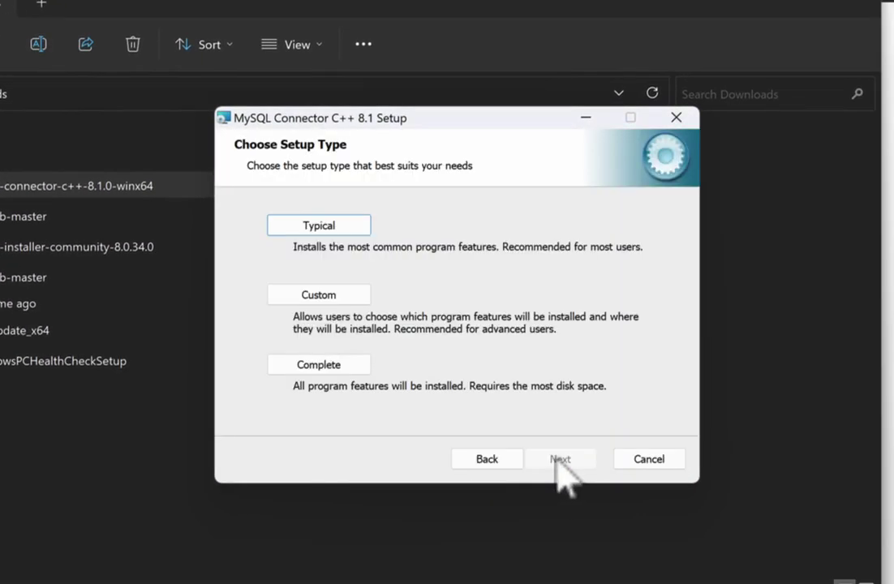
click(326, 366)
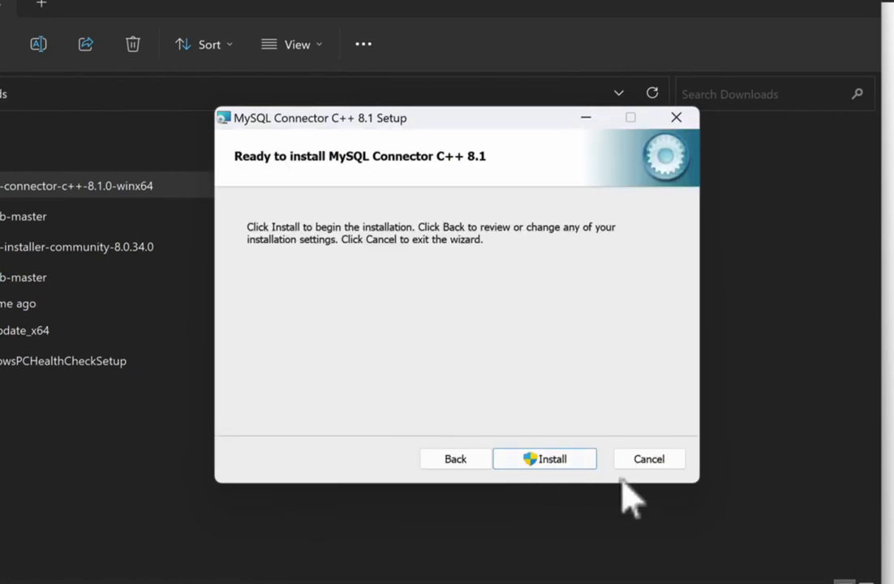
click(565, 459)
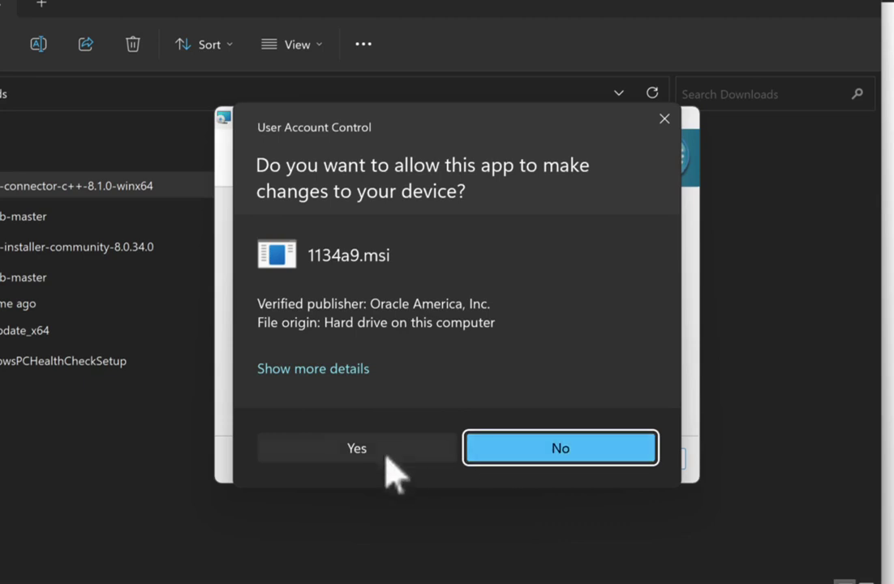
click(386, 457)
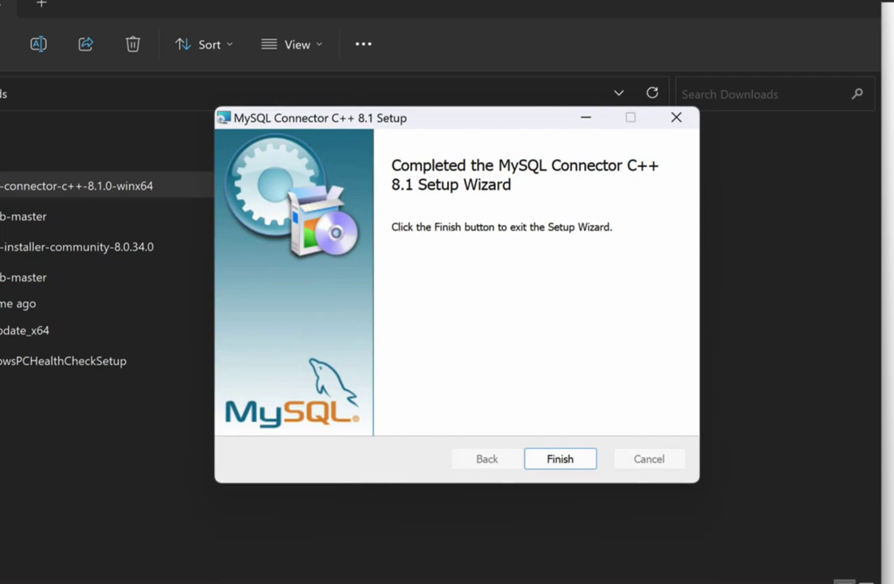
click(560, 461)
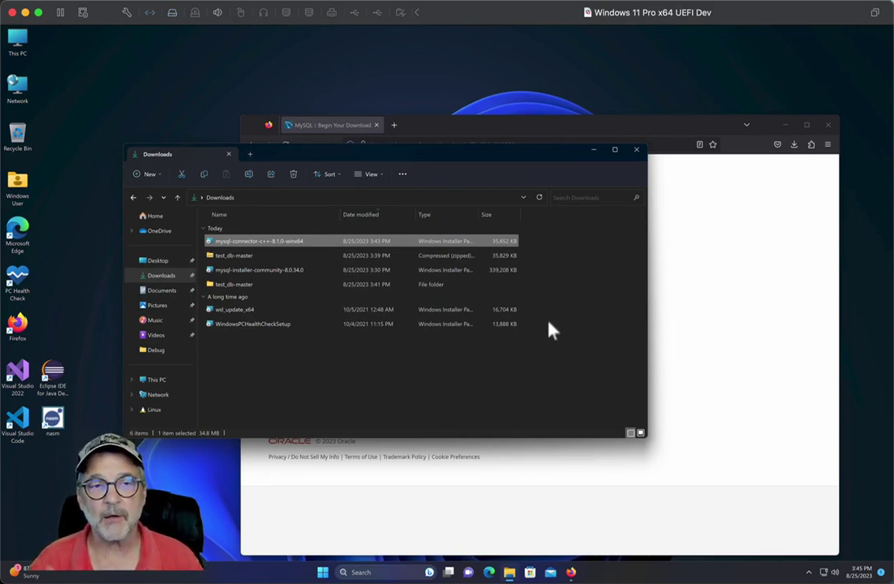
click(637, 149)
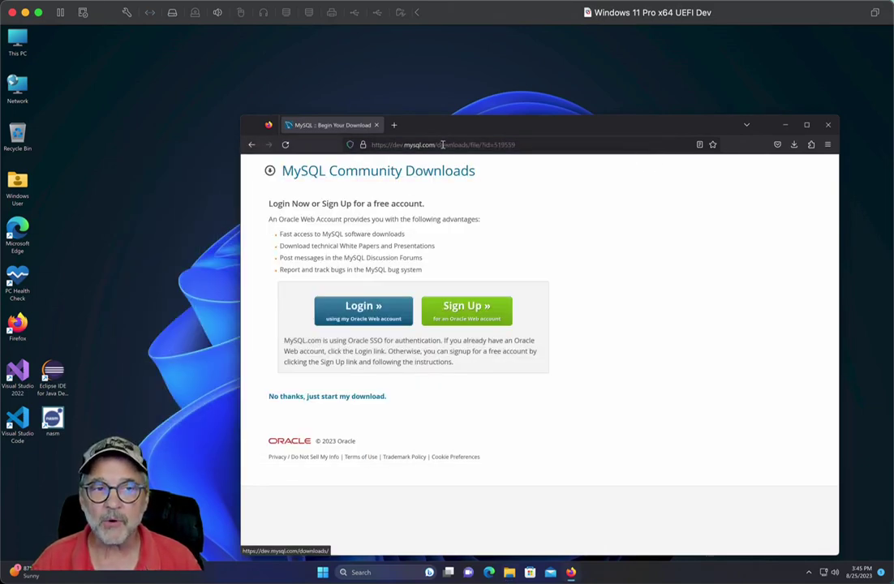
Search the web for "python download" in a new browser tab and open python.org's Download Python page
click(394, 126)
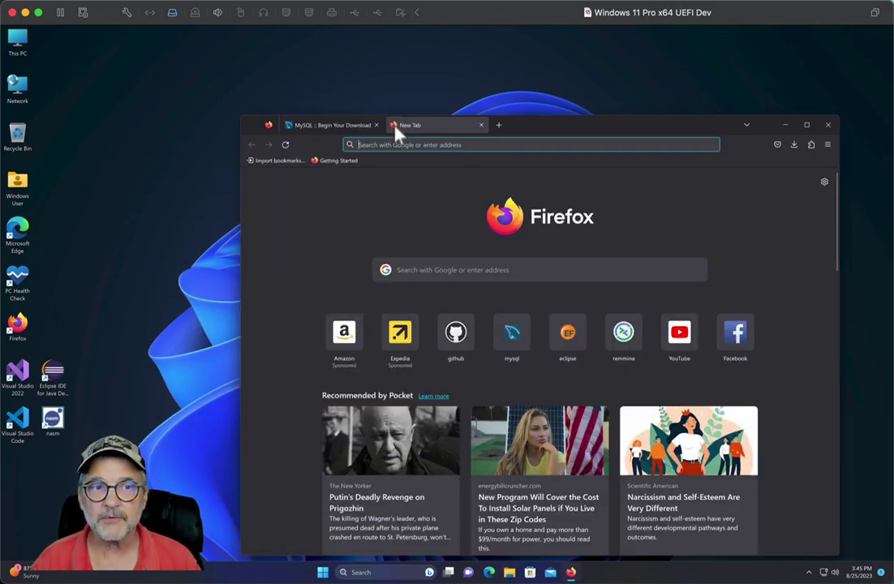
click(416, 143)
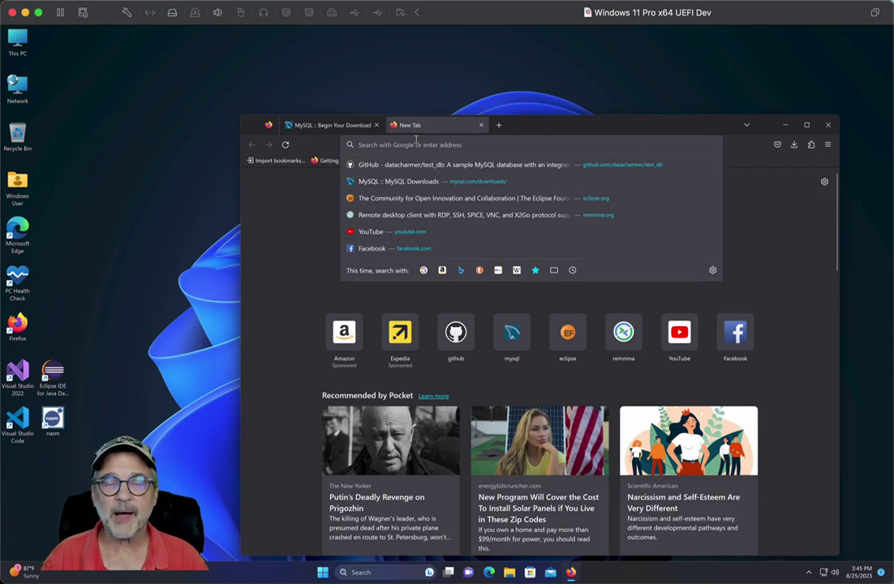
text(python)
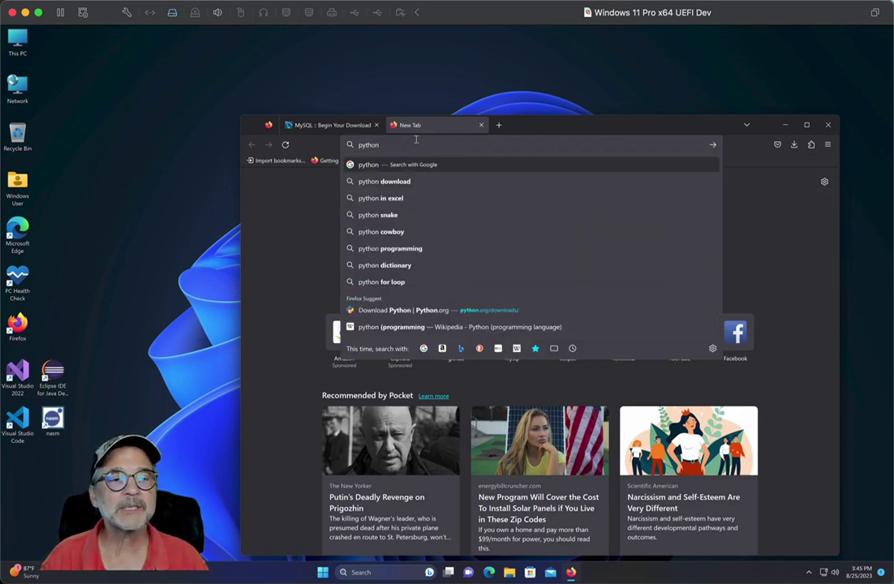
text( download)
key(Return)
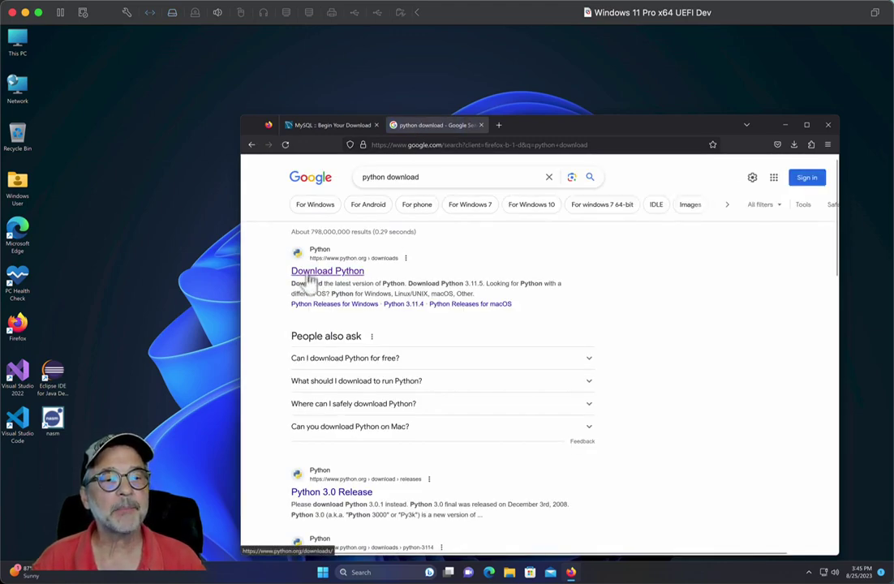
click(315, 274)
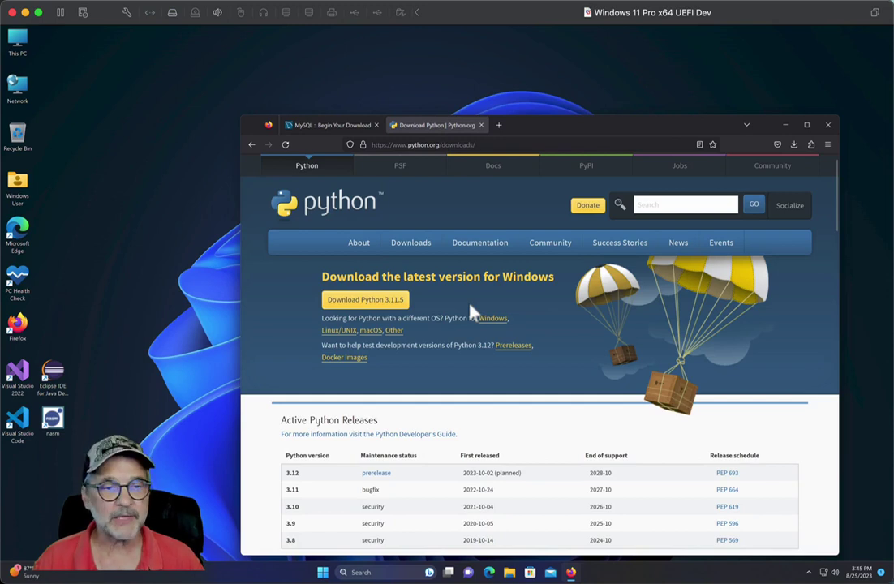
Download Python 3.11.5 for Windows and minimize the browser
click(362, 307)
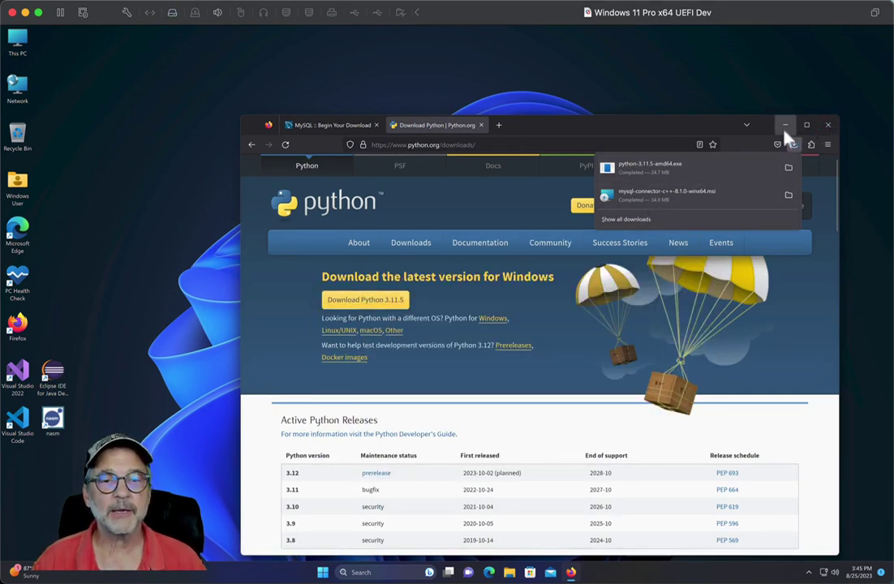
click(786, 128)
click(785, 128)
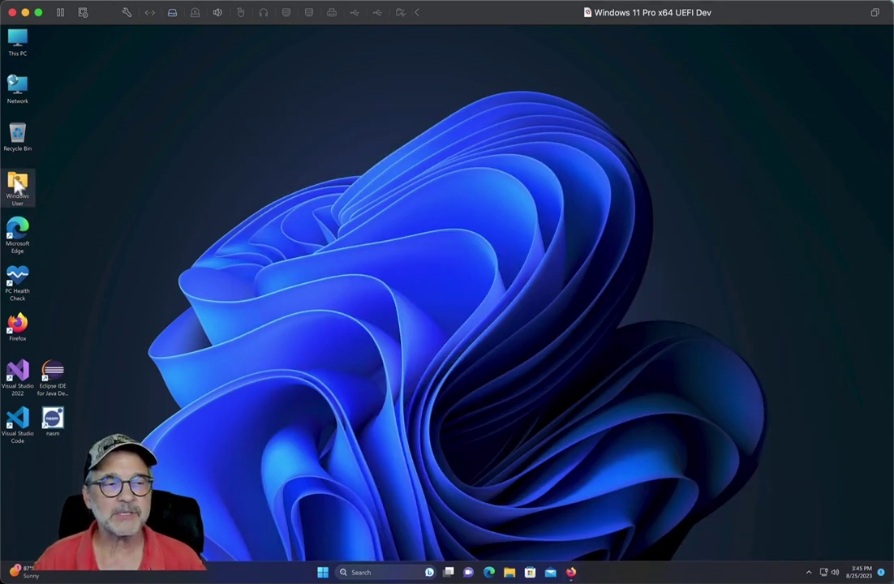
Run python-3.11.5-amd64 from the Downloads folder and install it with default settings, adding python.exe to PATH and allowing device changes
double_click(17, 183)
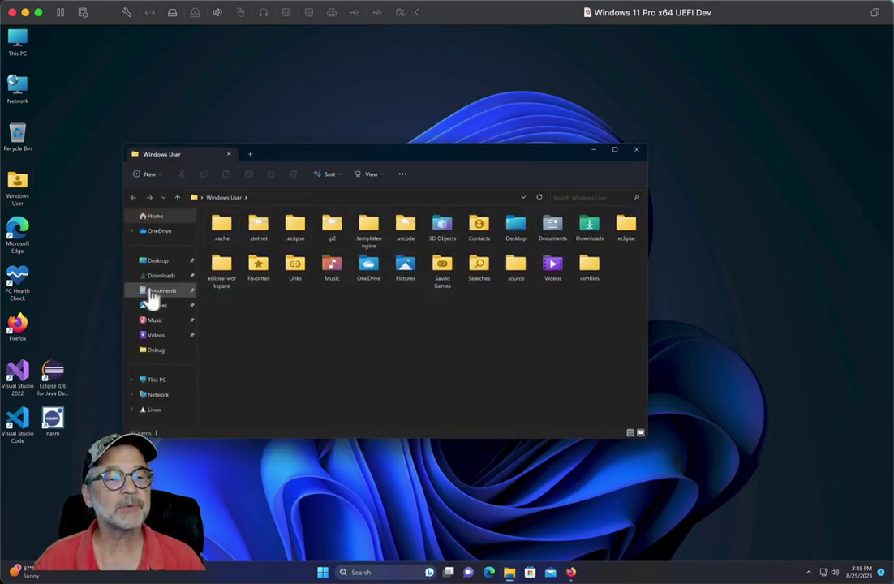
click(157, 277)
double_click(250, 241)
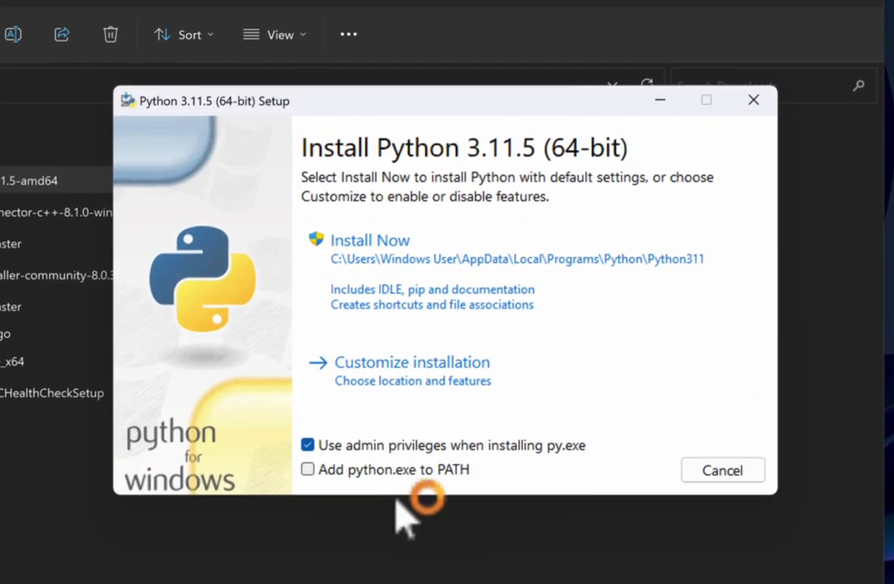
click(310, 470)
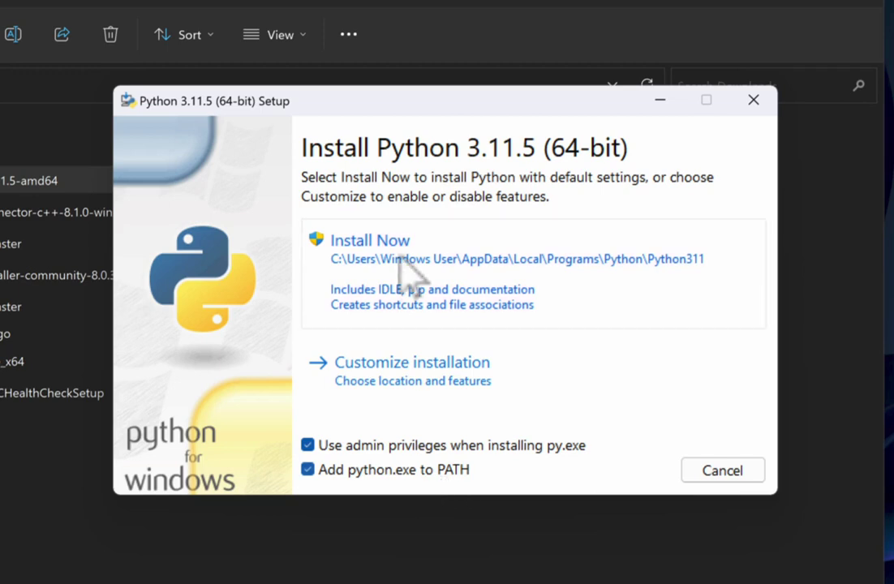
click(382, 242)
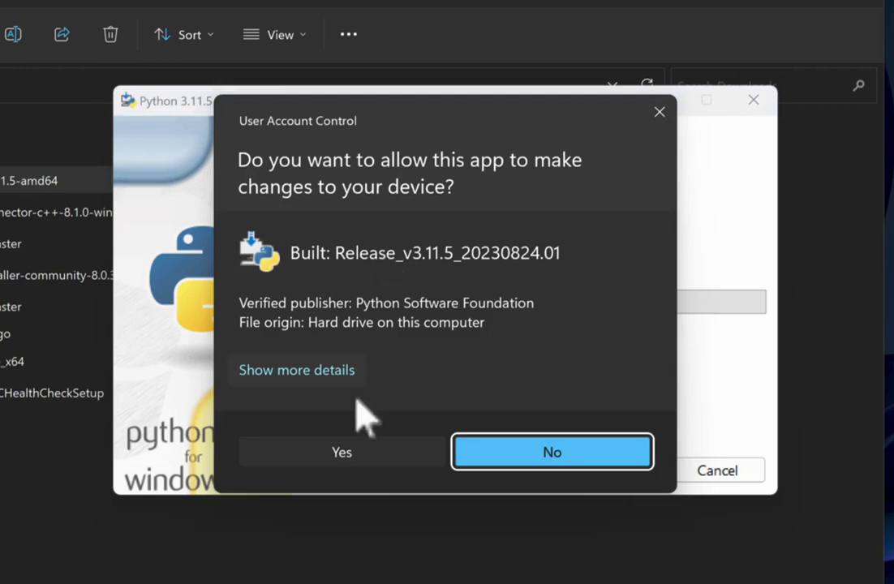
click(343, 456)
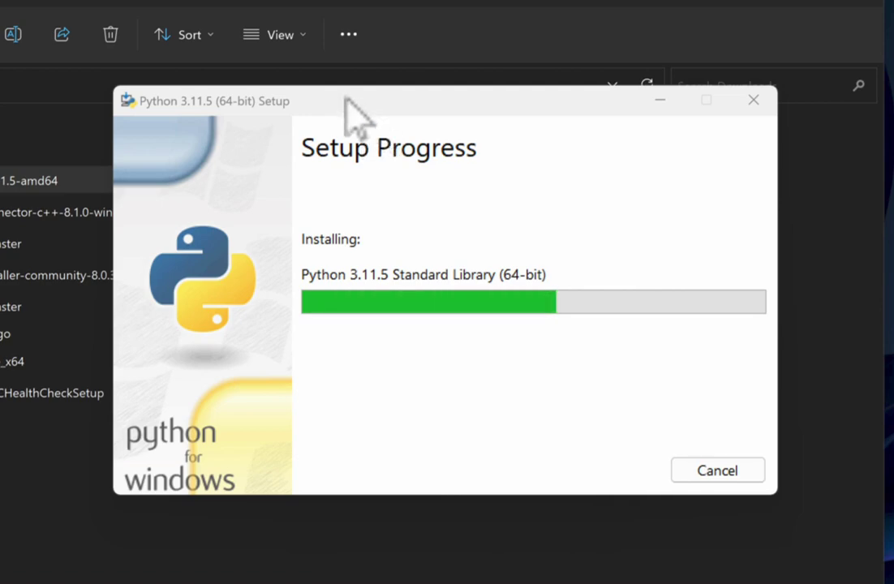
Move the Python setup window clear of the Downloads folder window and close that folder window
drag(345, 97, 750, 0)
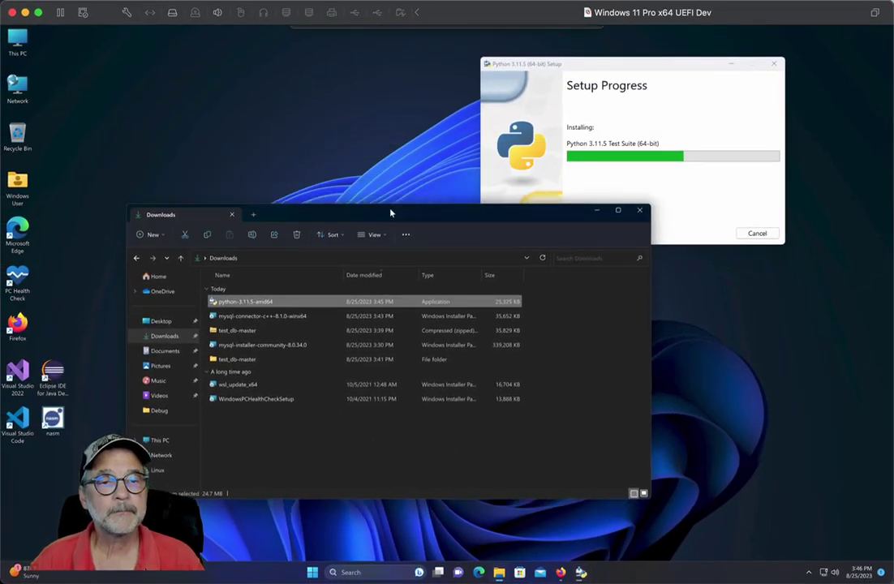
drag(391, 212, 392, 227)
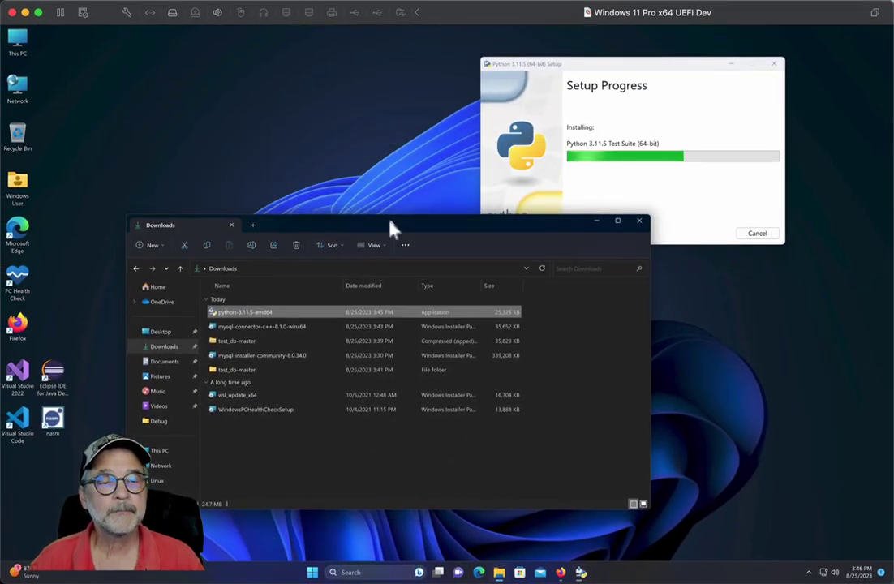
click(639, 220)
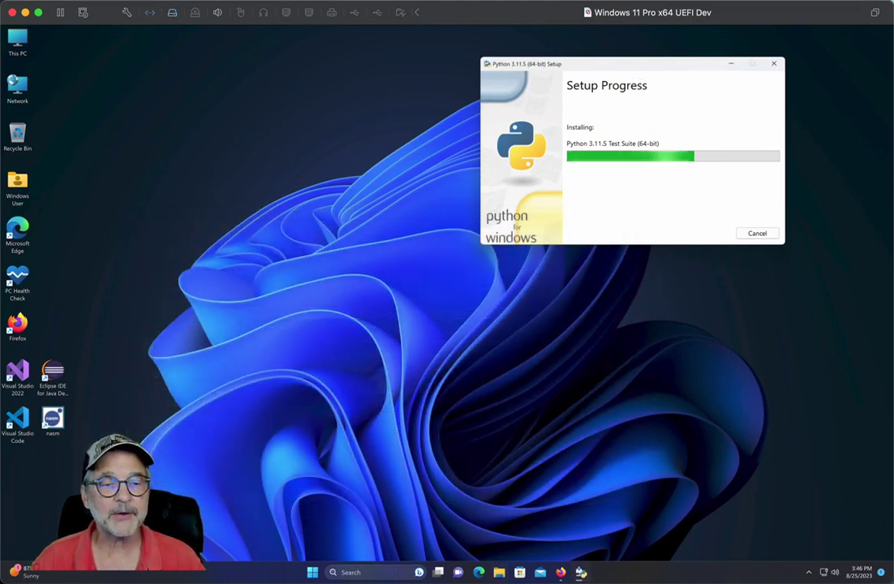
click(379, 573)
text(cmd)
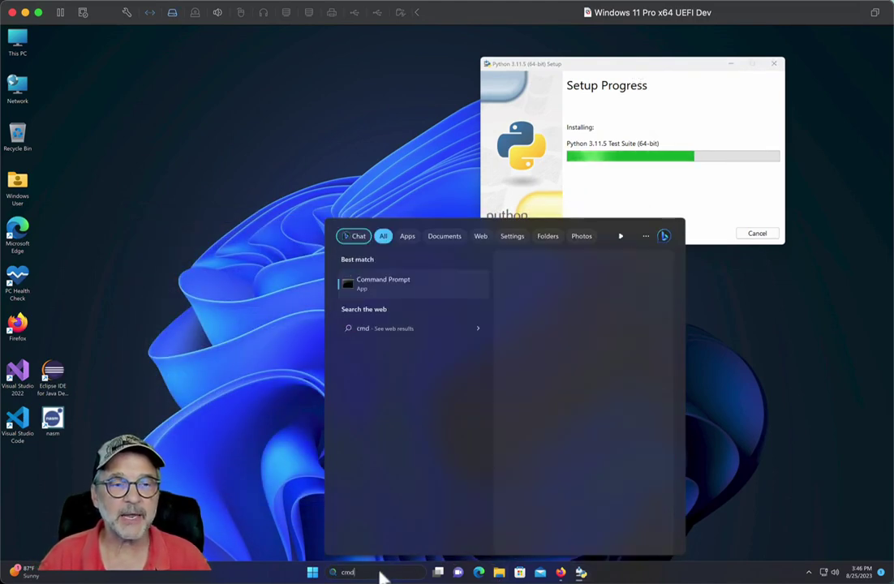
key(Return)
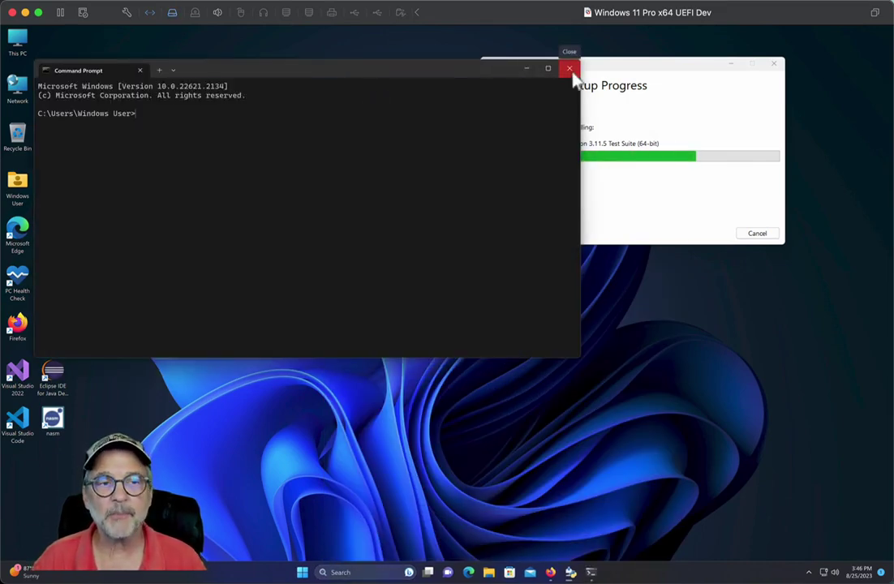
click(571, 69)
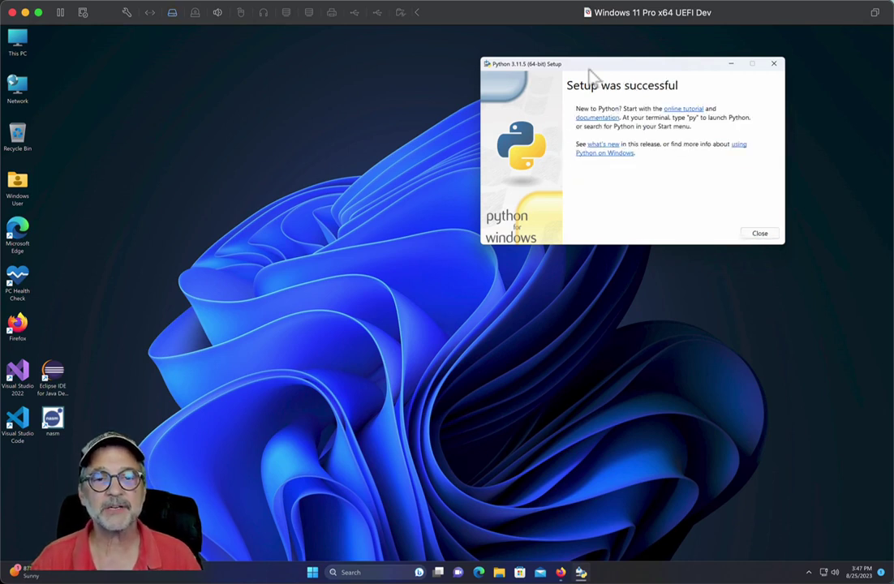
Close the finished Python 3.11.5 setup and open Command Prompt
click(759, 235)
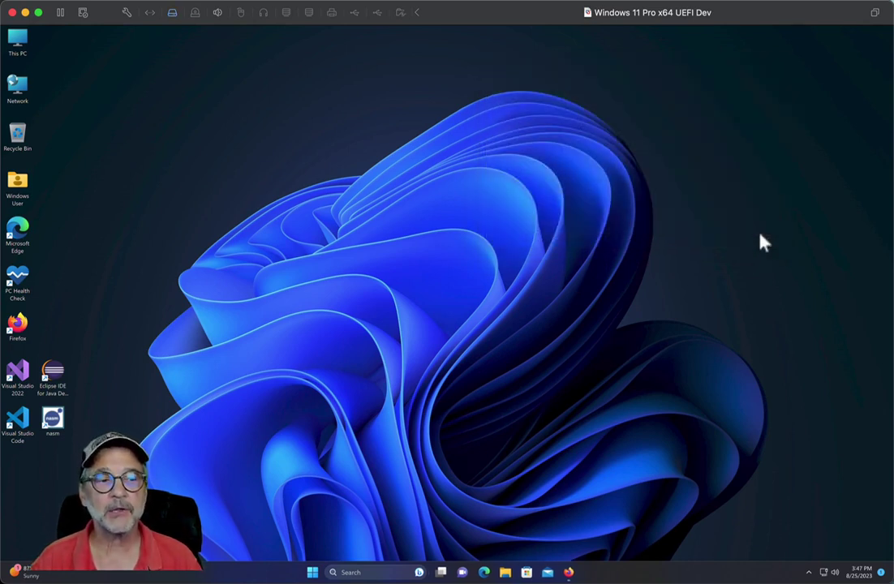
click(357, 572)
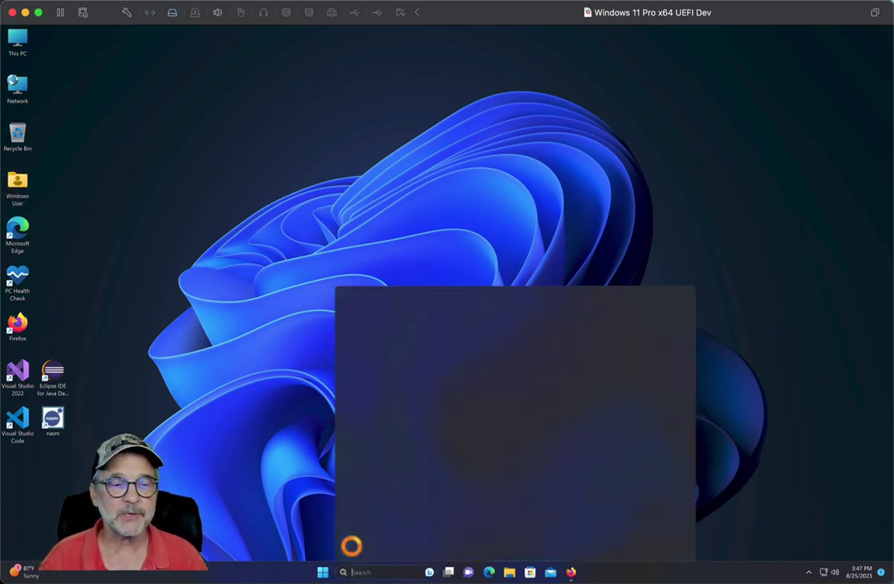
text(cmd)
key(Return)
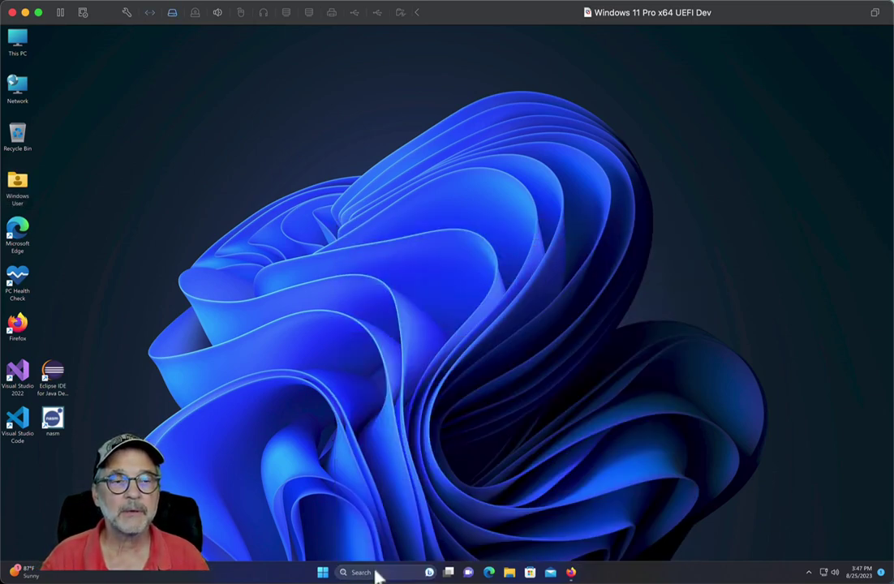
Start the Python interpreter in Command Prompt to check its version, and leave it with quit()
text(pytho)
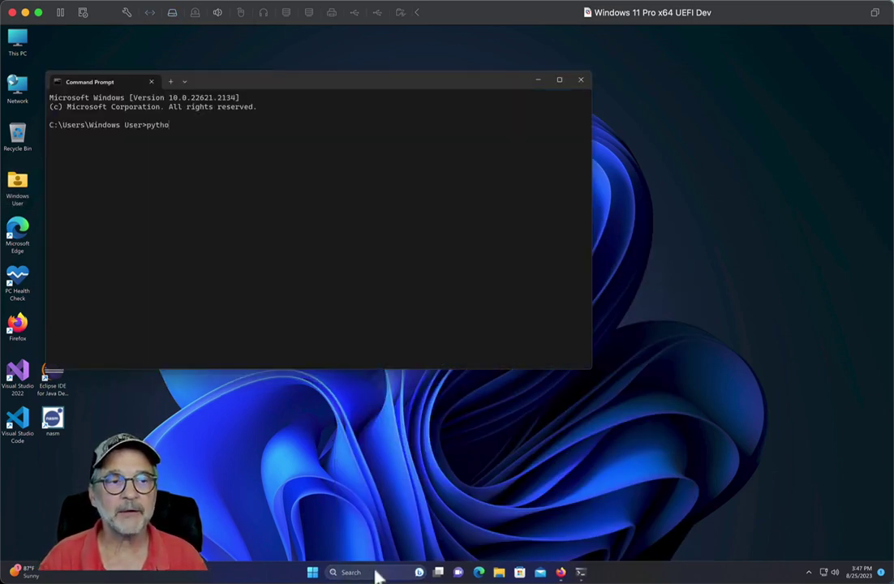
text(n)
key(Return)
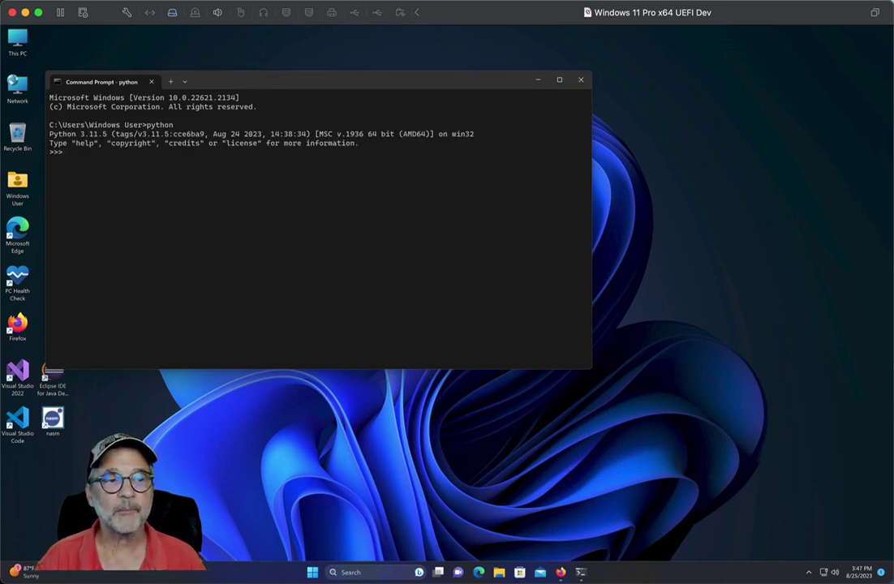
drag(260, 84, 439, 136)
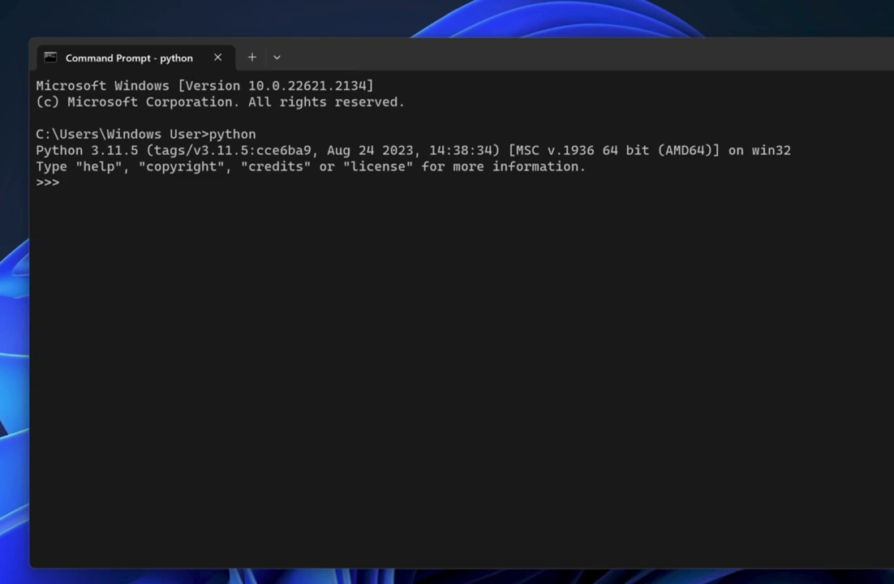
text(uit())
key(Return)
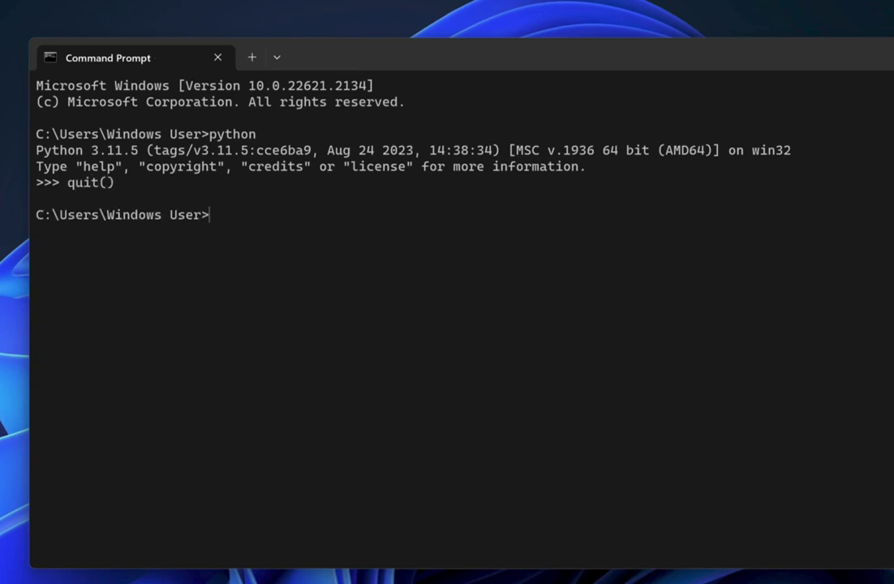
Run python -m pip install --upgrade pip to bring pip up to date
text(python 0-)
text( pip)
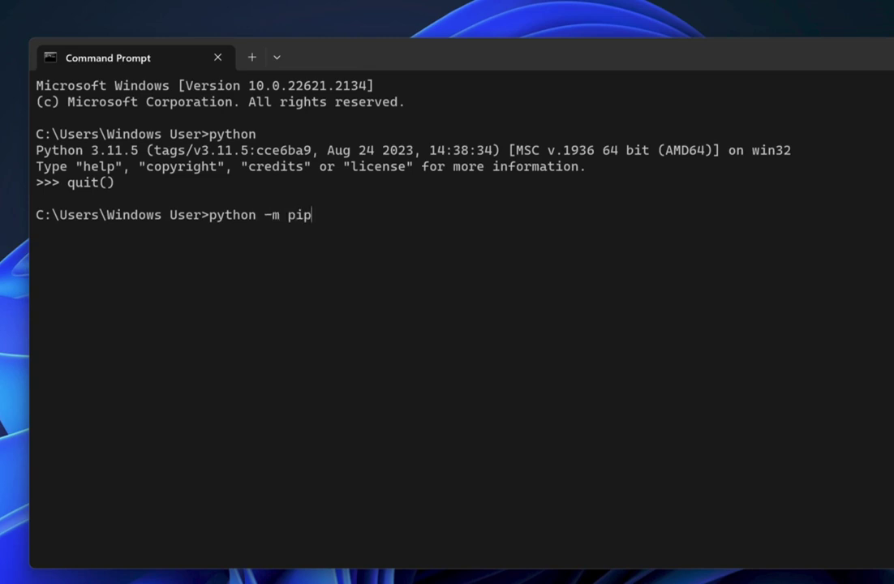
text( install --u)
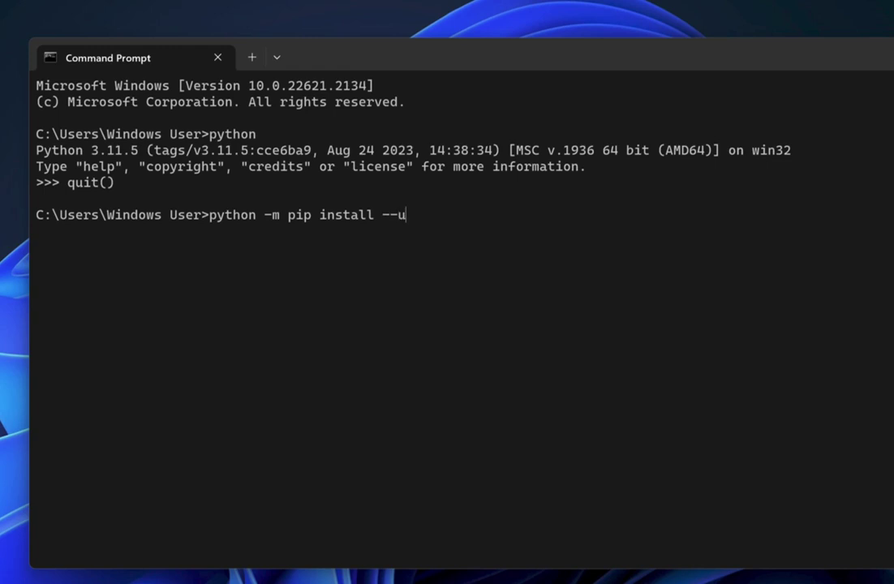
text(pgrade po)
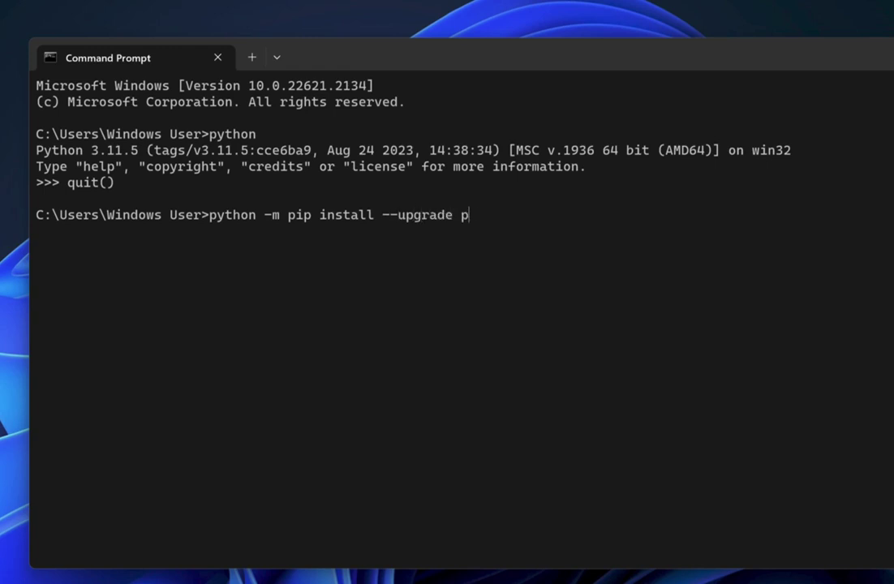
key(Return)
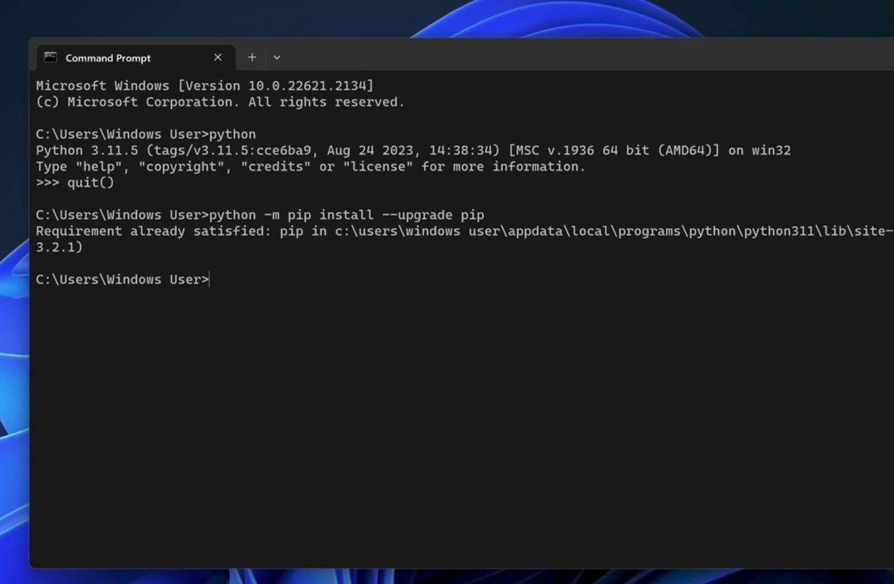
Install the mysql package with python -m pip install mysql
text(python -0m)
key(BackSpace)
key(BackSpace)
text(m pip install mysql)
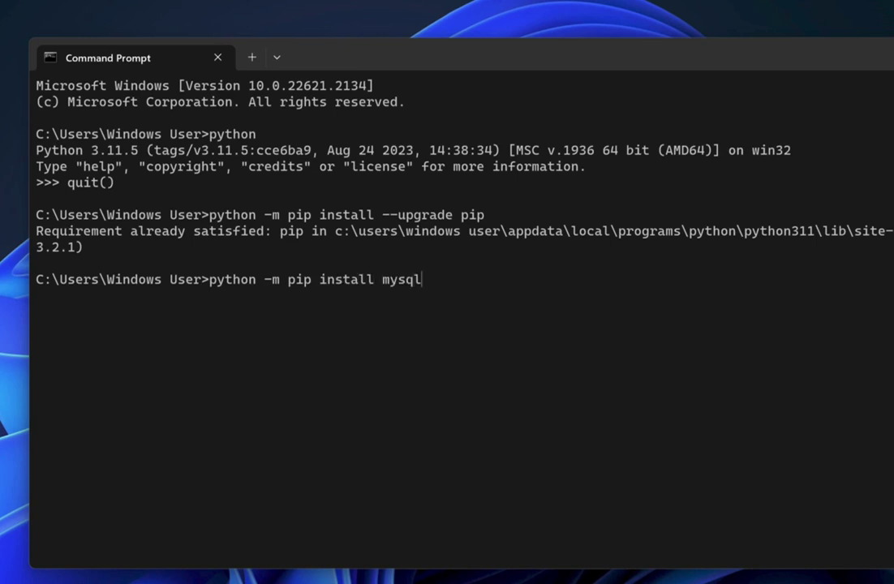
key(Return)
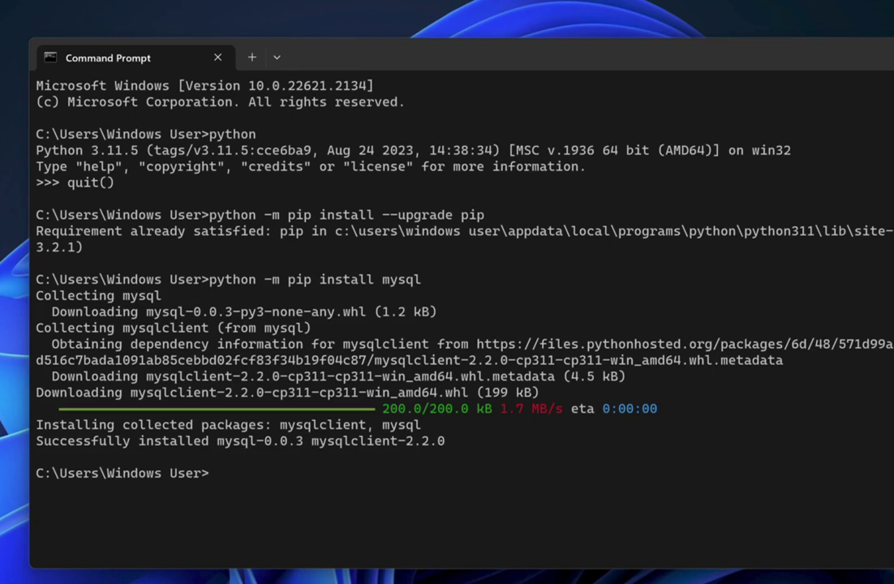
Install the MySQL connector with python -m pip install mysql-connector-python
key(Up)
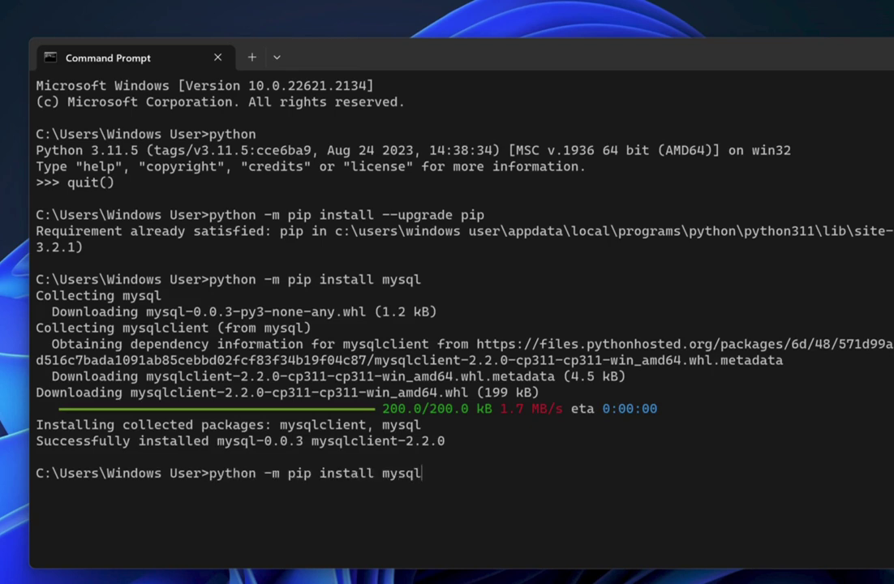
text(-connector-pyh)
text(t=)
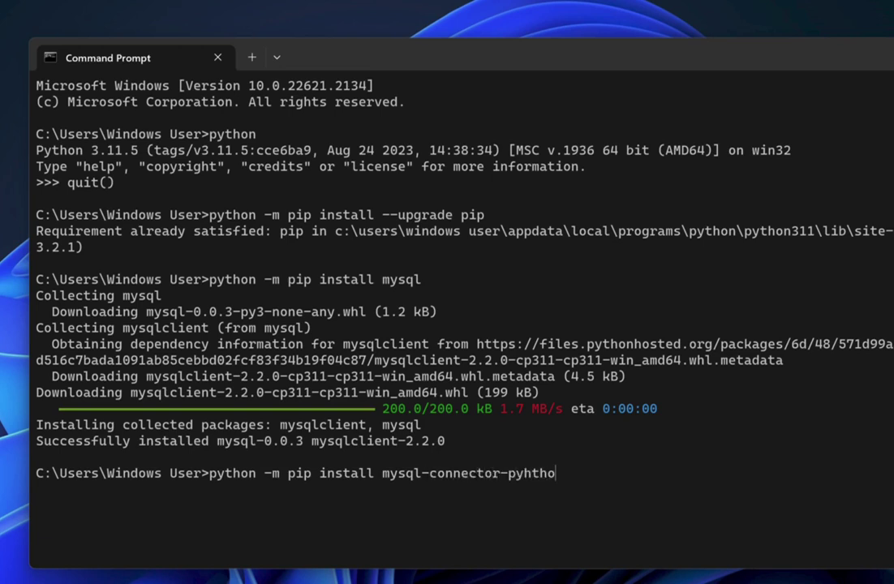
key(BackSpace)
text(thon)
key(Return)
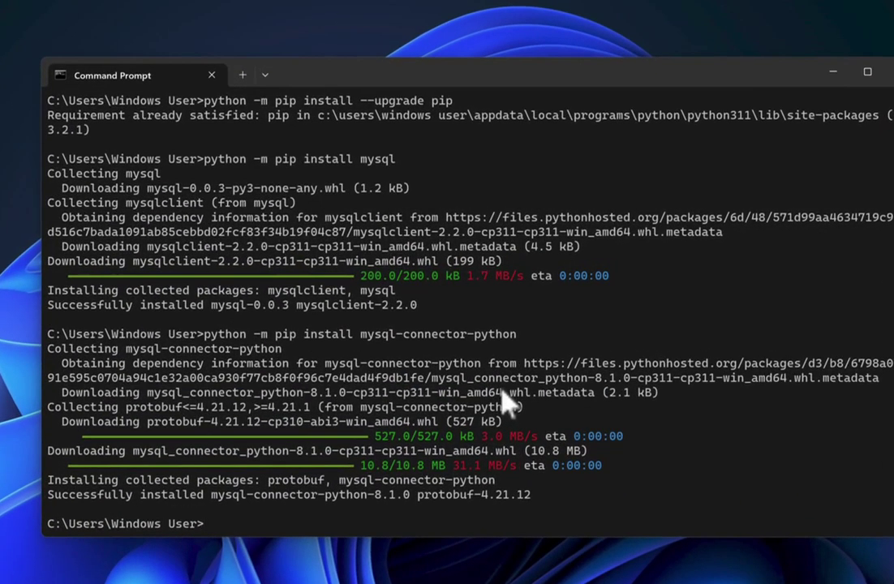
Check the Java version with java -version, and open Oracle's Java Downloads page in Firefox by searching for "java download"
text(java -version)
key(Return)
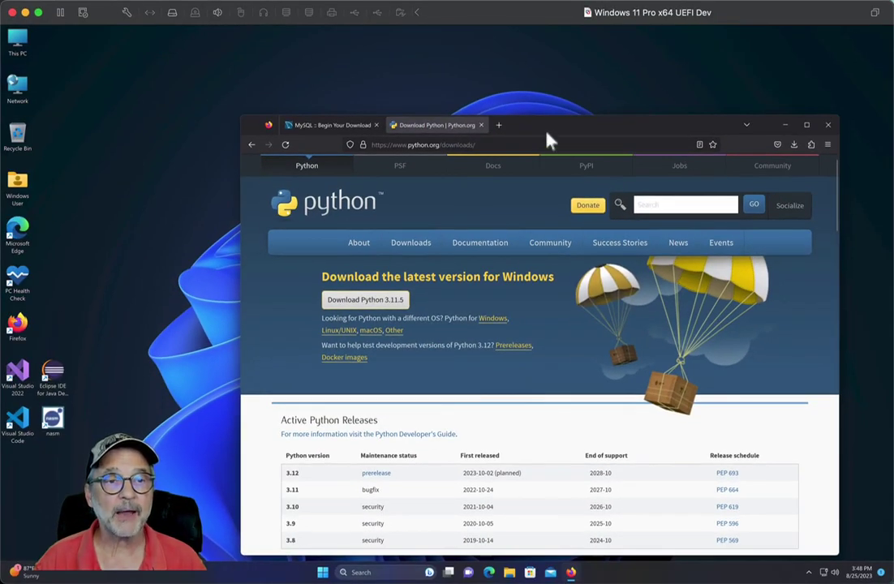
drag(546, 135, 492, 77)
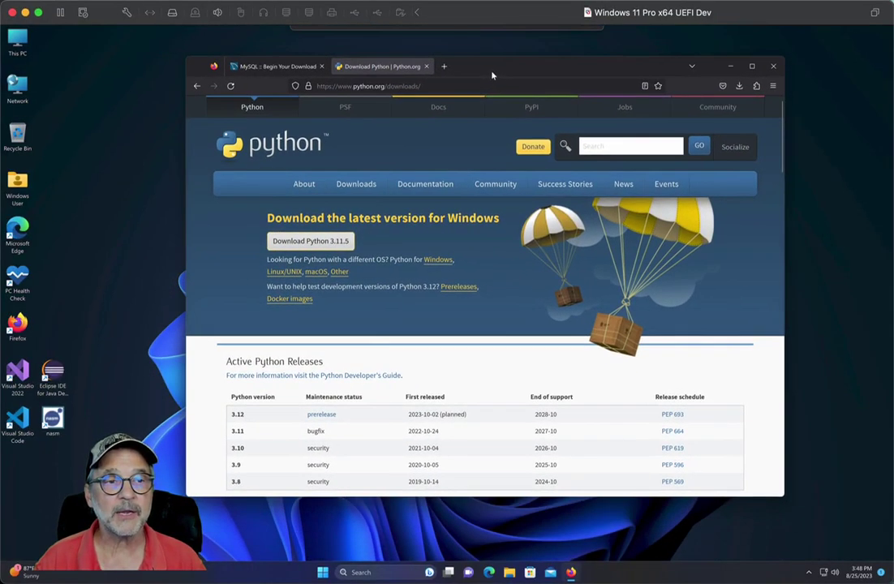
click(361, 85)
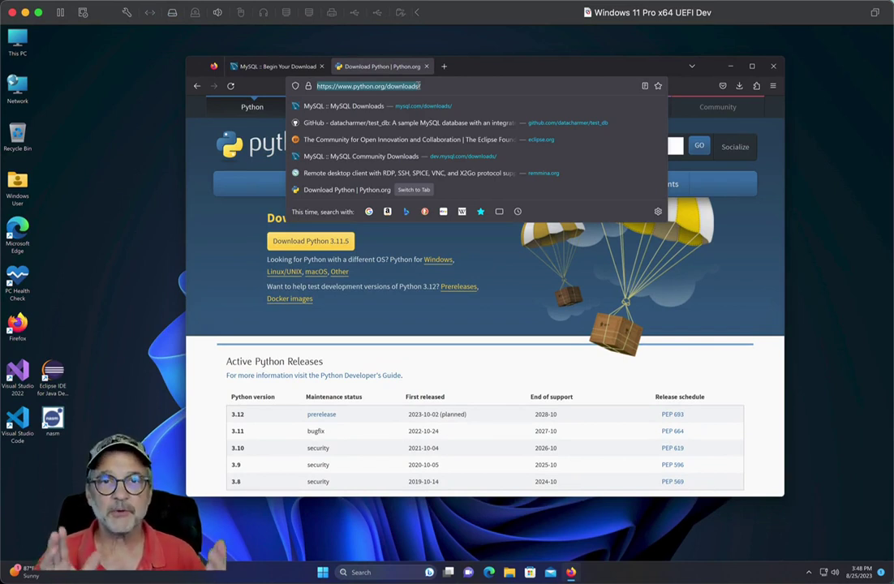
text(java download)
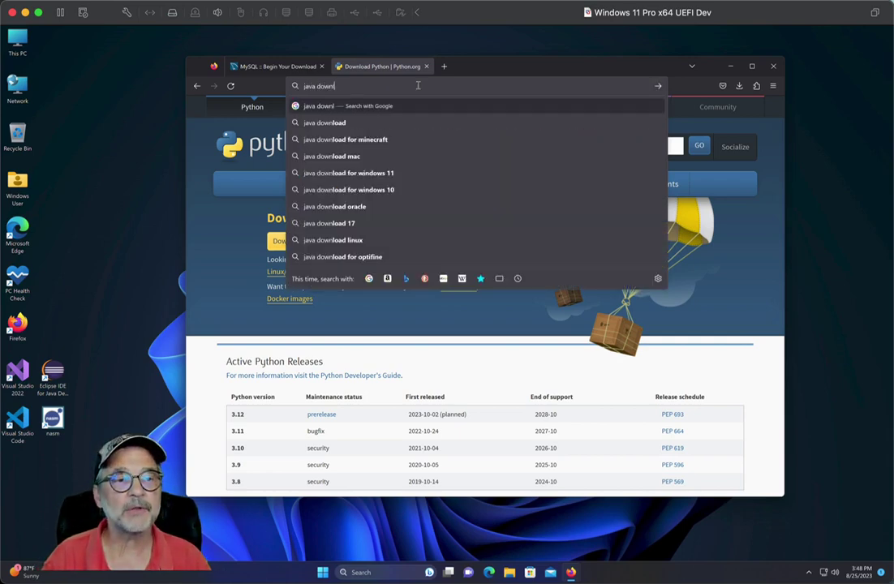
key(Return)
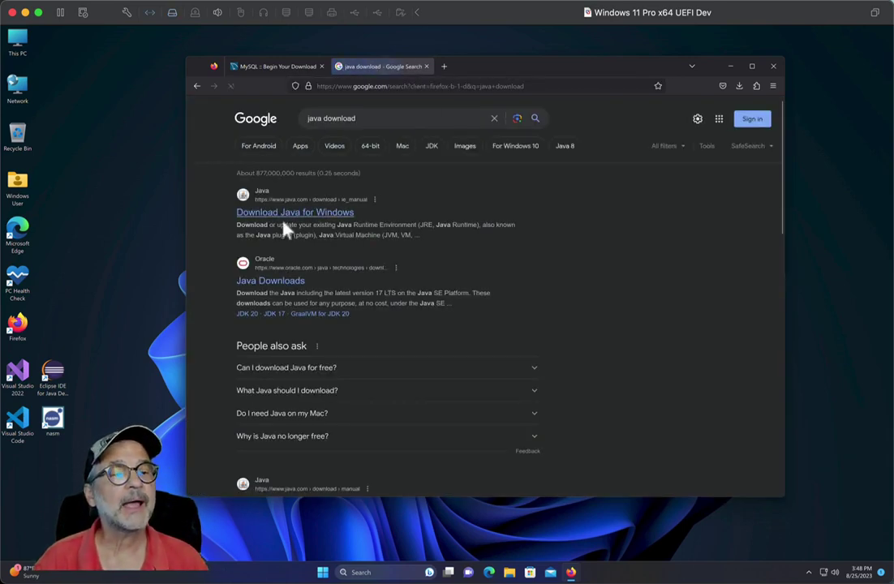
click(271, 282)
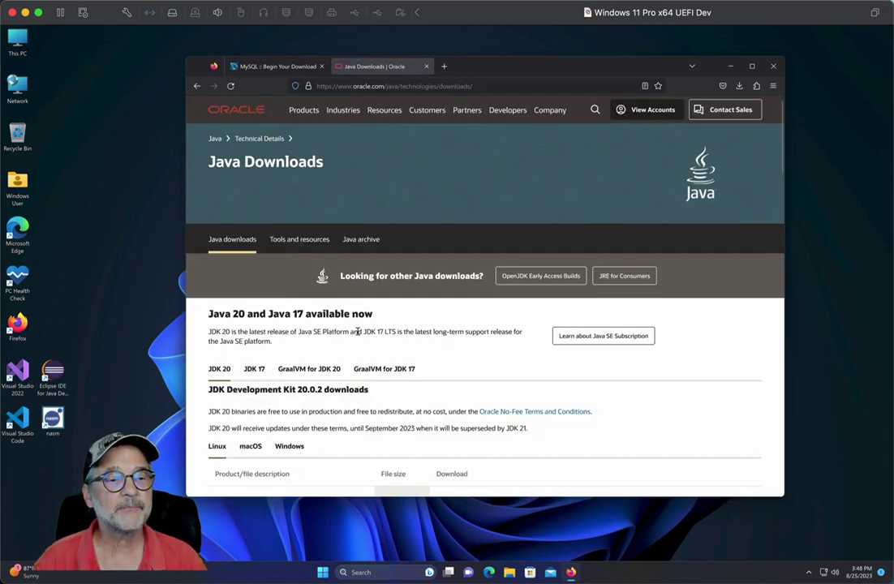
Download the JDK 17 x64 Installer for Windows, jdk-17_windows-x64_bin.exe, and minimize the browser
scroll(427, 333, down, 2)
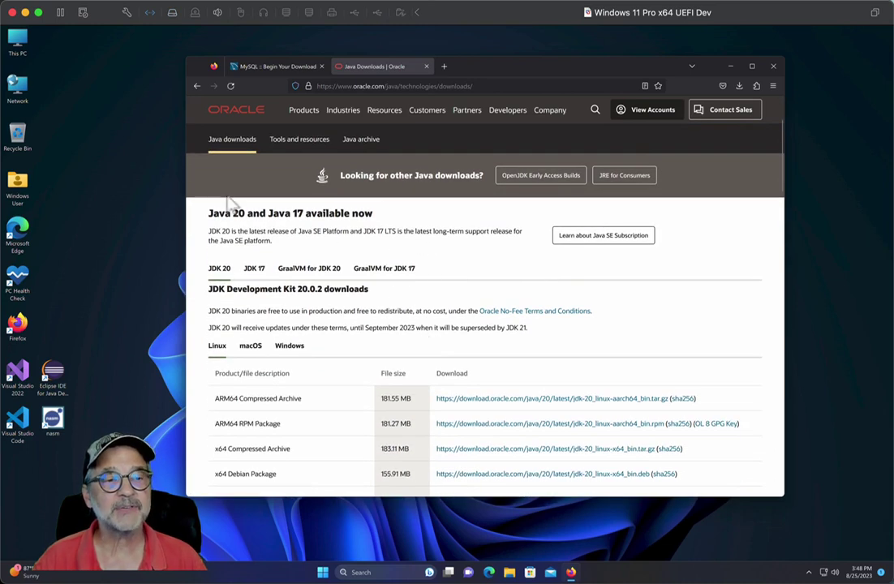
click(252, 270)
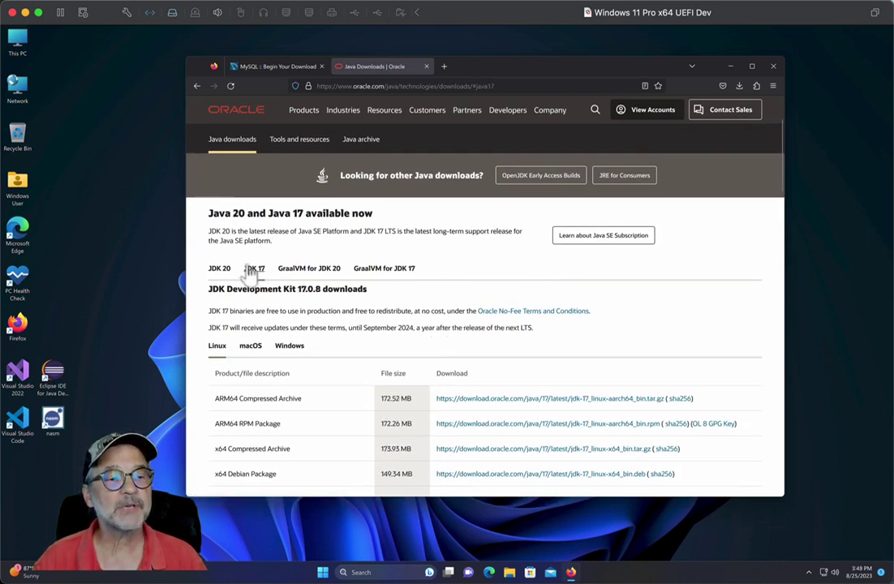
click(289, 347)
scroll(513, 284, down, 3)
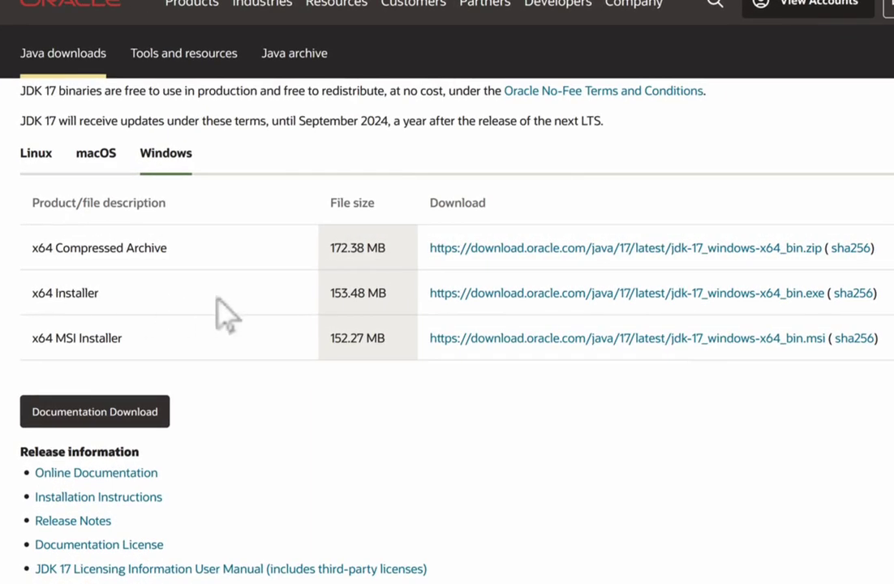
click(445, 295)
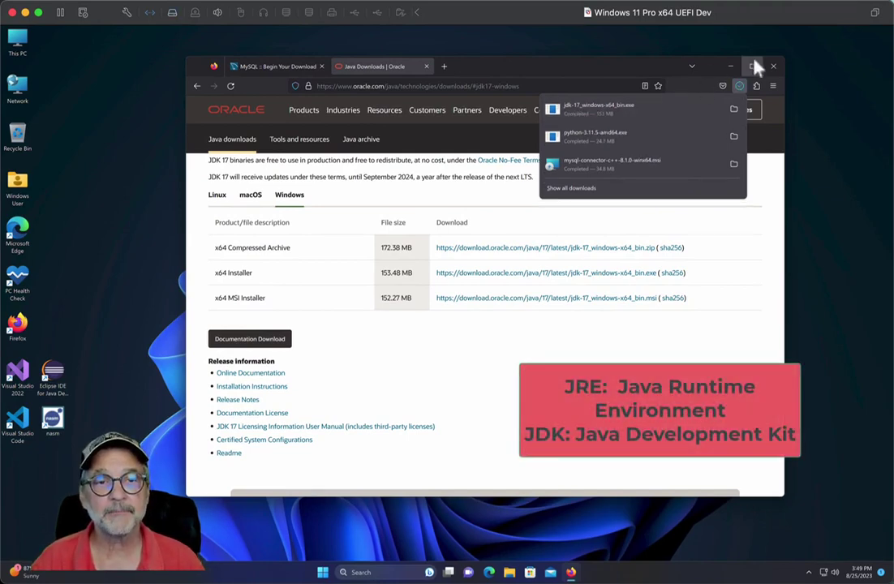
click(731, 68)
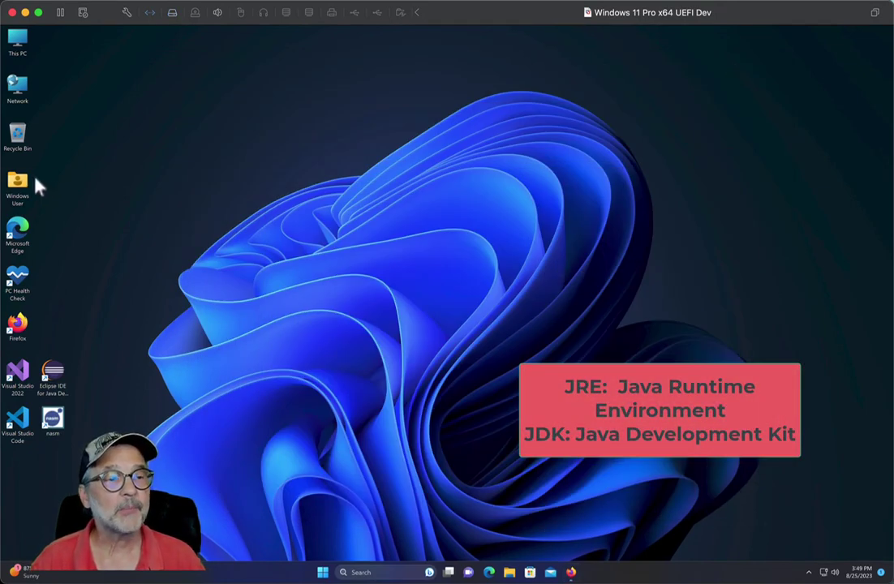
Open the Windows User folder, move its window higher on the desktop, and go to the Downloads folder
double_click(20, 186)
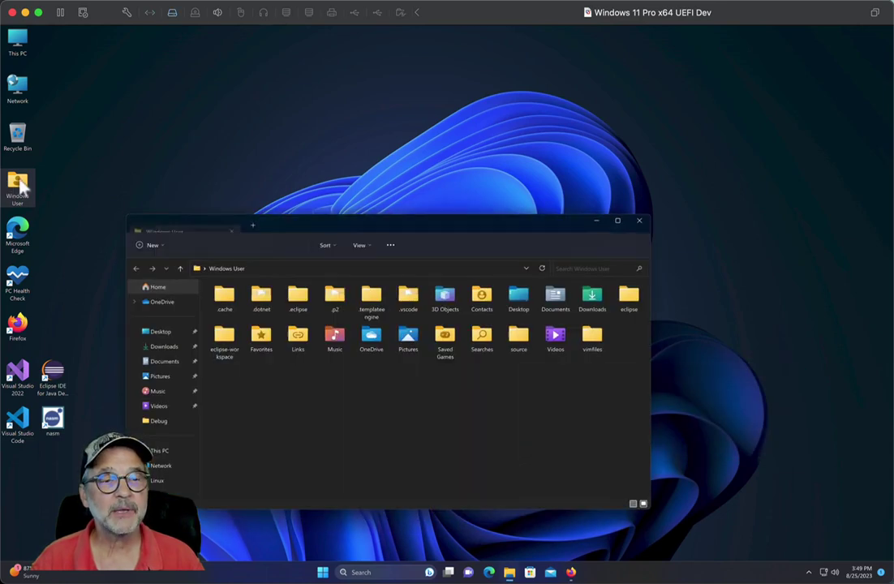
drag(477, 231, 523, 139)
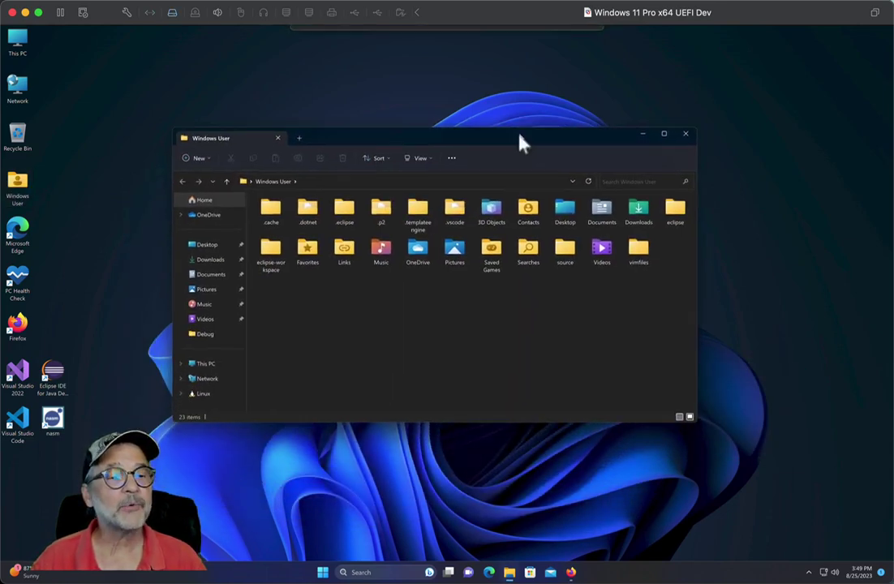
click(210, 262)
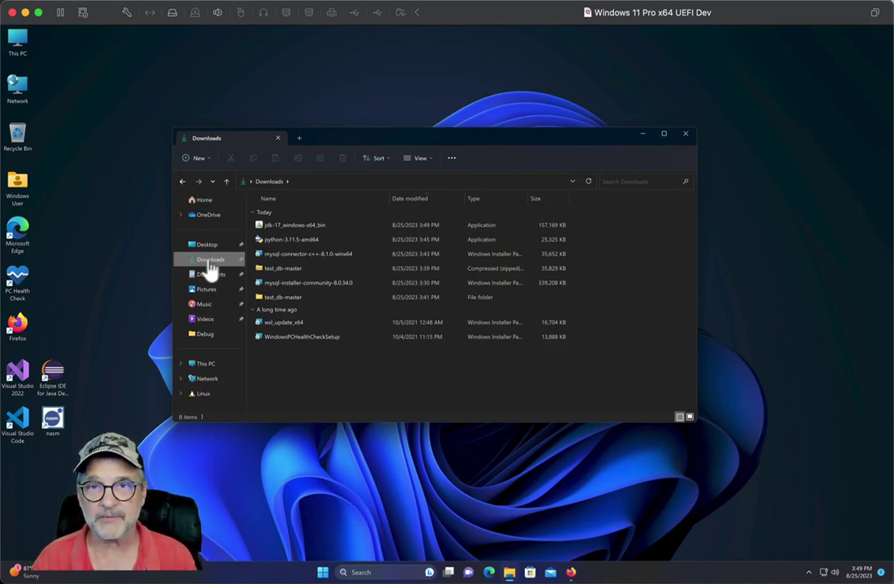
Run jdk-17_windows-x64_bin, allow device changes, install JDK 17.0.8 to C:\Program Files\Java\jdk-17\, and close the setup and folder windows
double_click(302, 226)
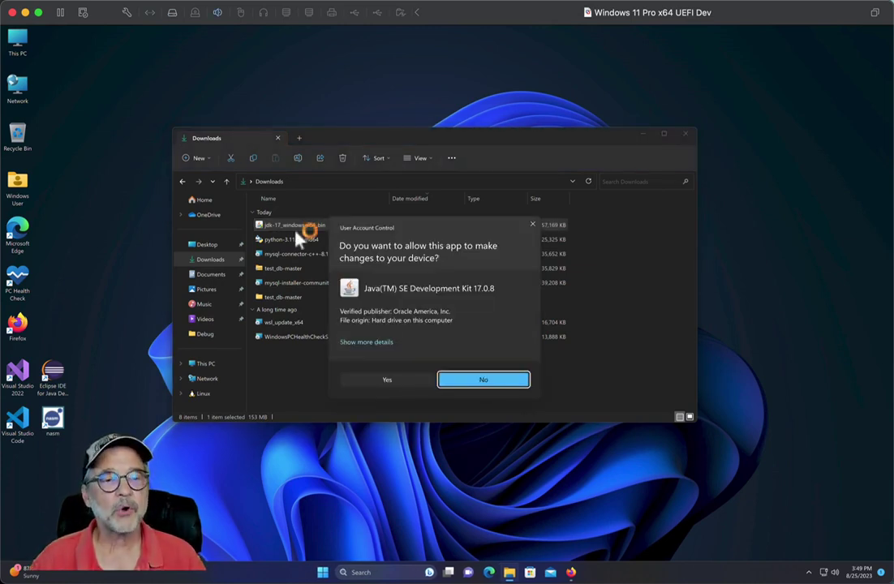
click(390, 375)
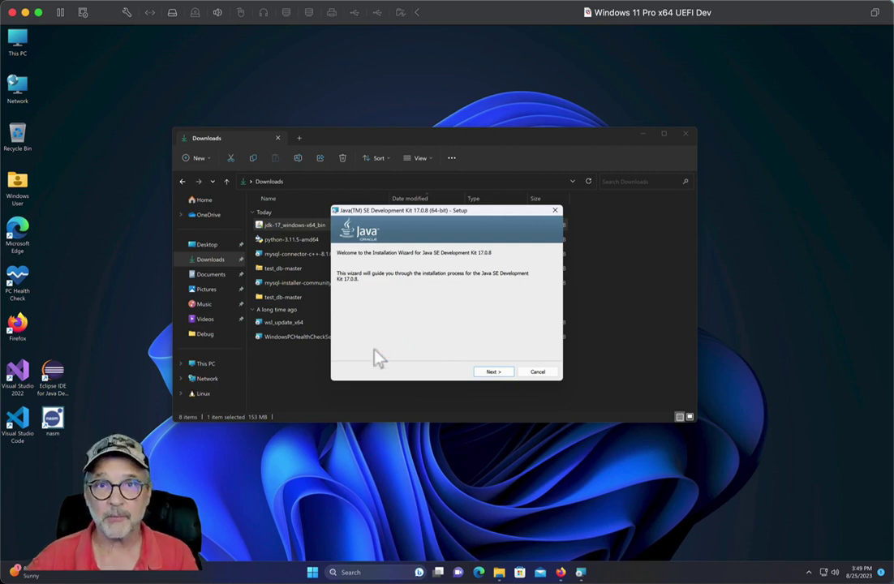
click(494, 372)
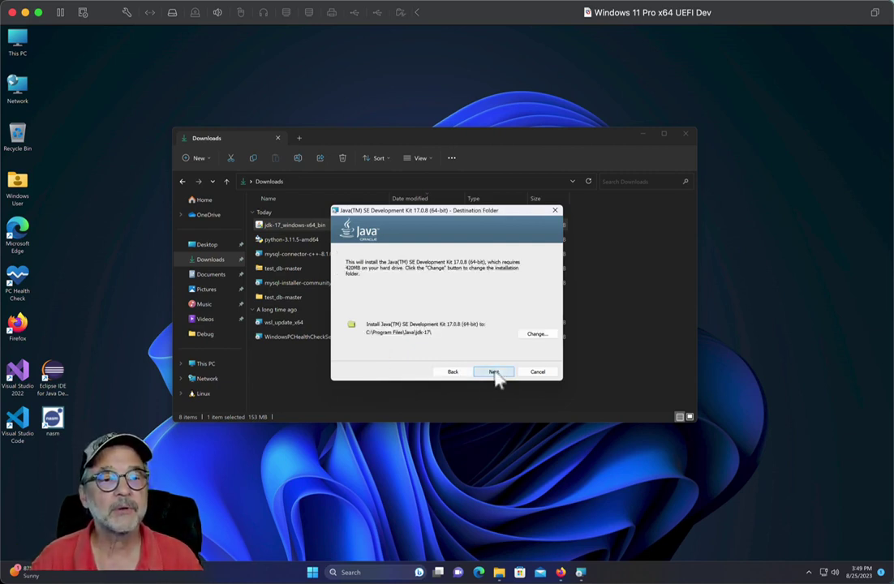
click(495, 374)
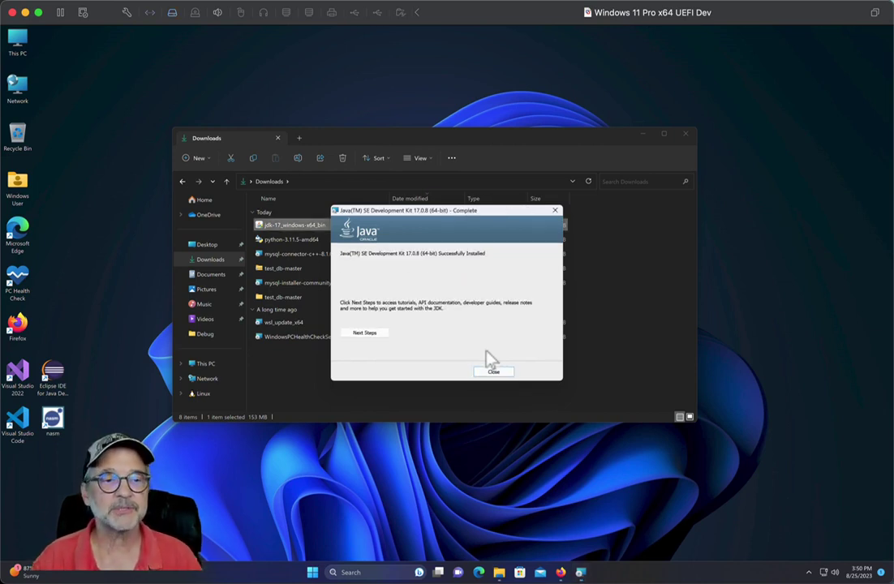
click(493, 371)
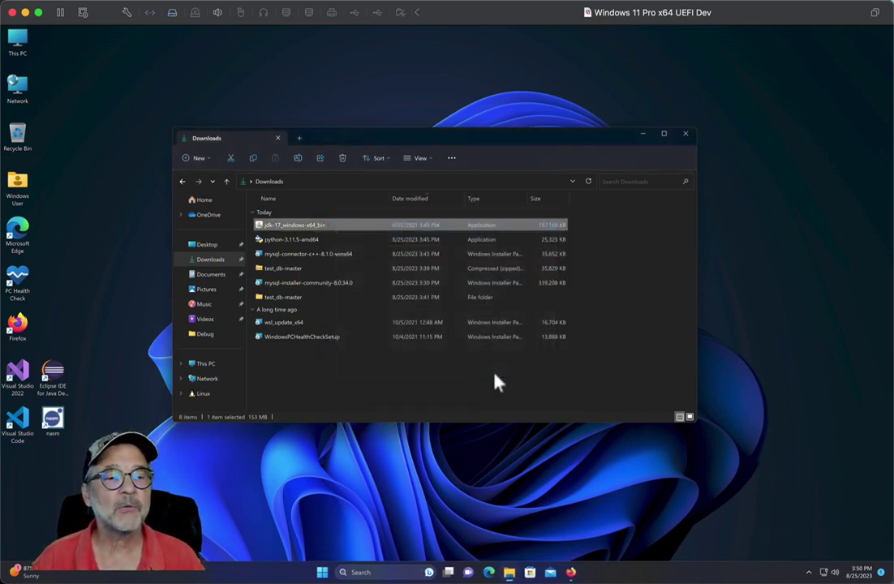
click(686, 135)
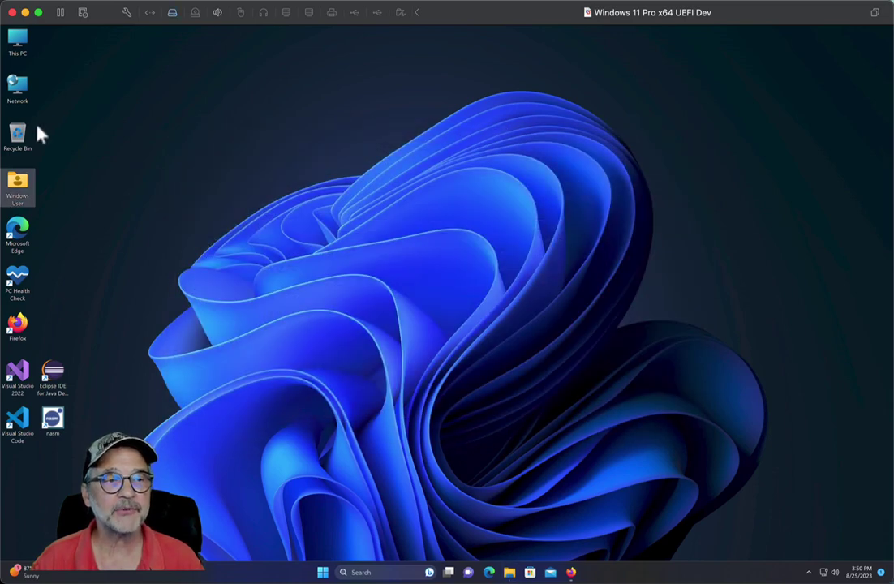
Open the Environment Variables through This PC's properties and advanced system settings, and examine the user and system Path variables
double_click(17, 186)
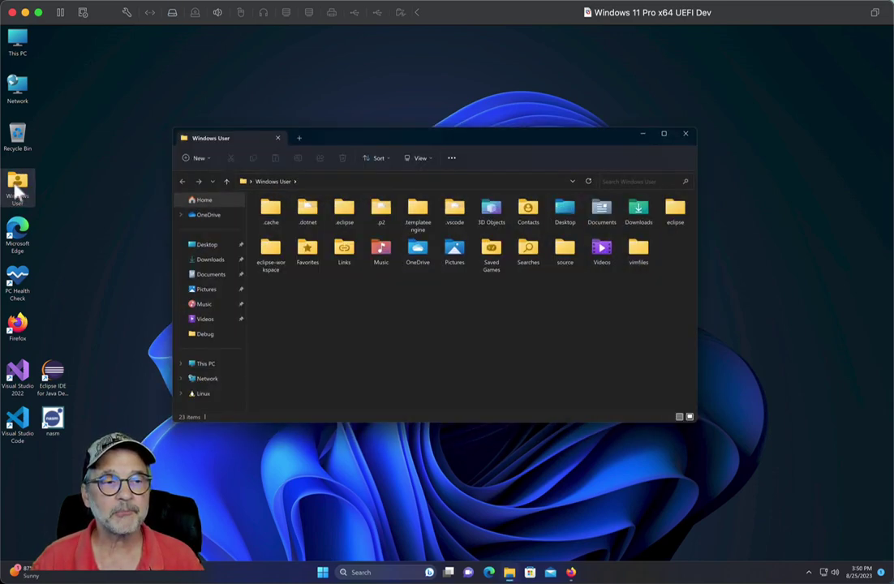
right_click(207, 369)
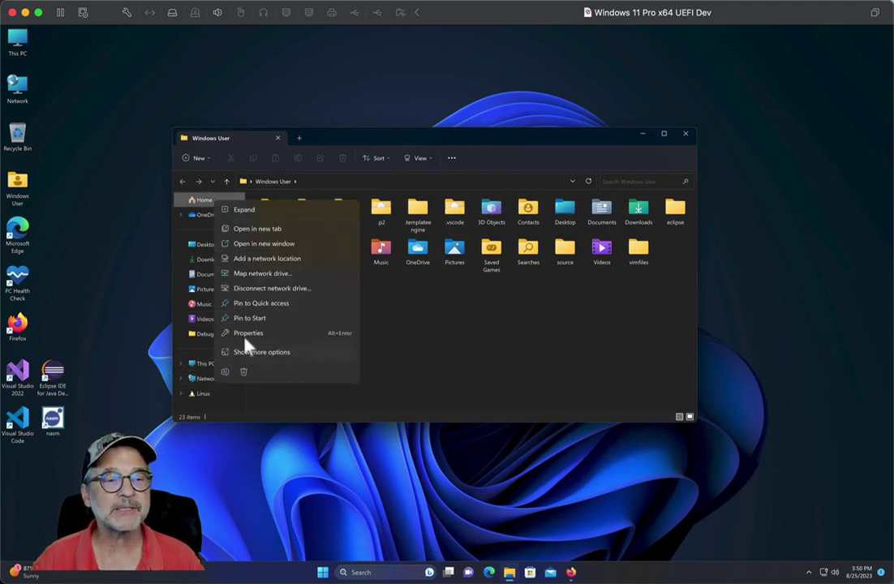
click(247, 337)
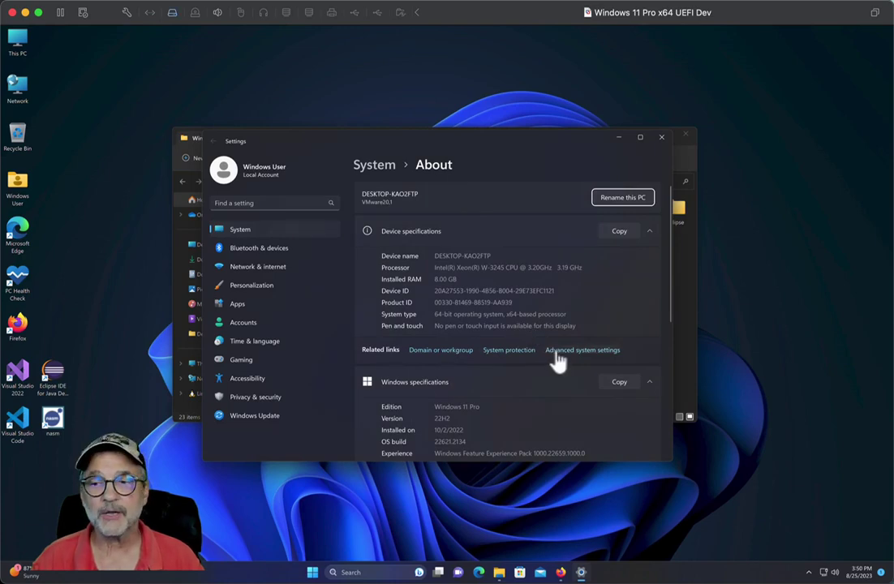
click(558, 357)
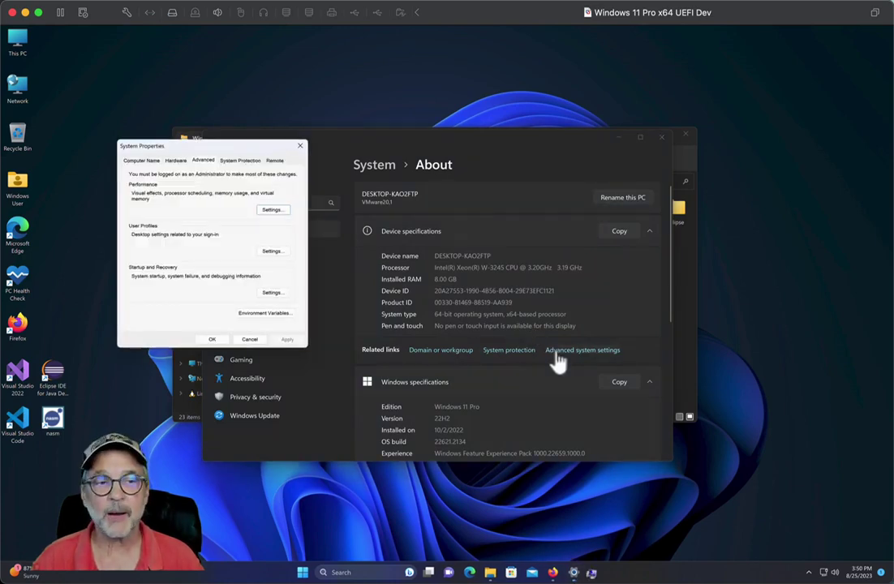
click(279, 315)
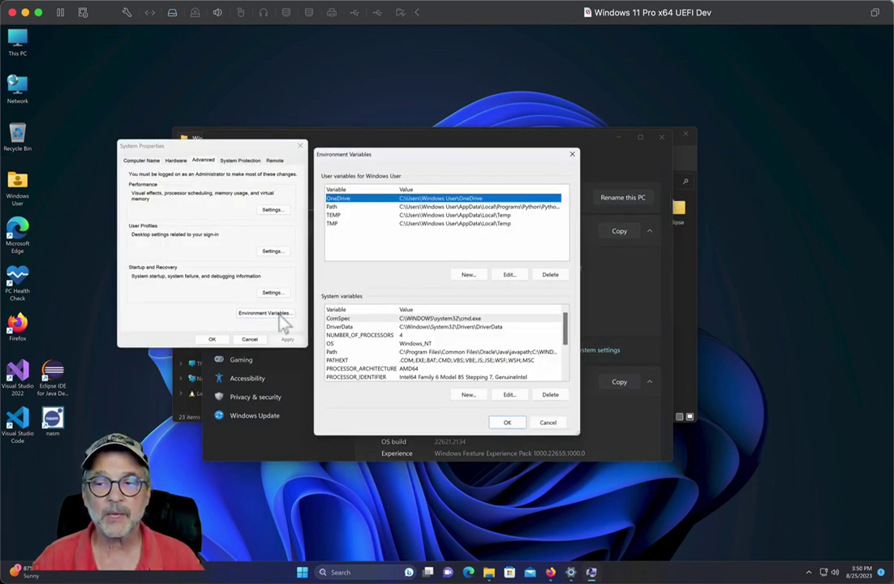
click(341, 208)
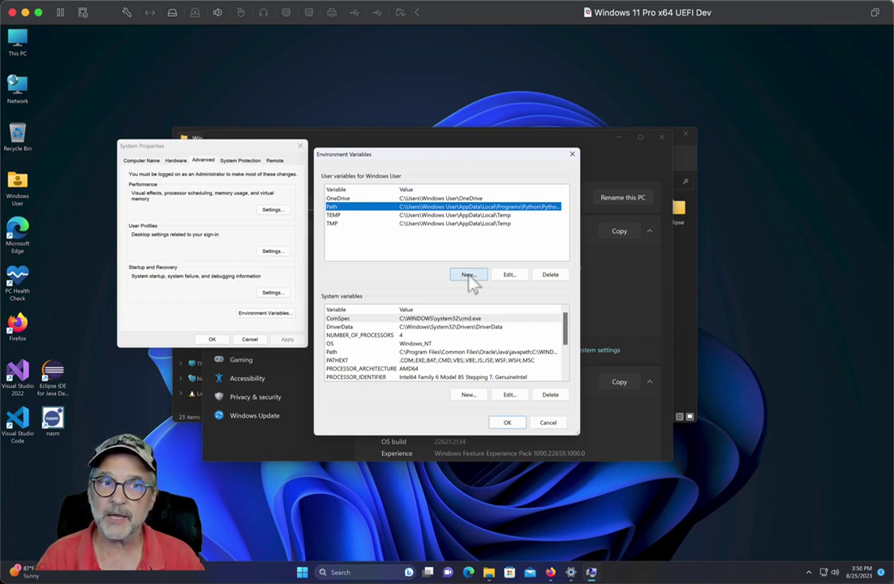
Move the Environment Variables dialog aside, cancel it and System Properties without changes, and close Settings
drag(446, 155, 230, 156)
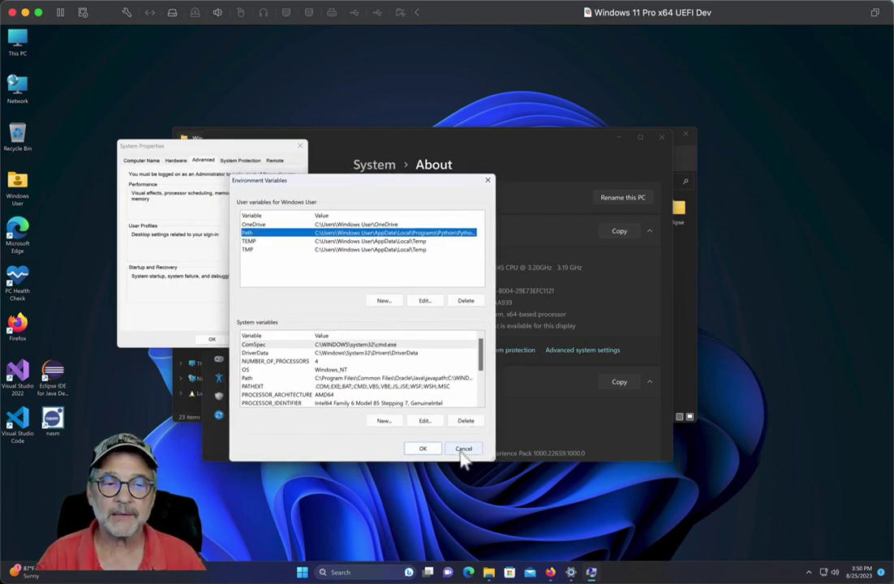
click(463, 452)
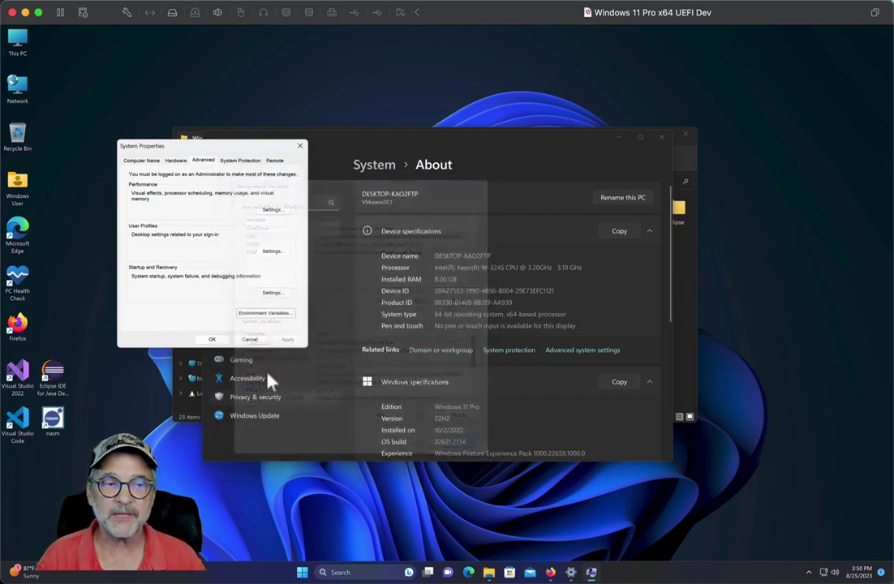
click(250, 340)
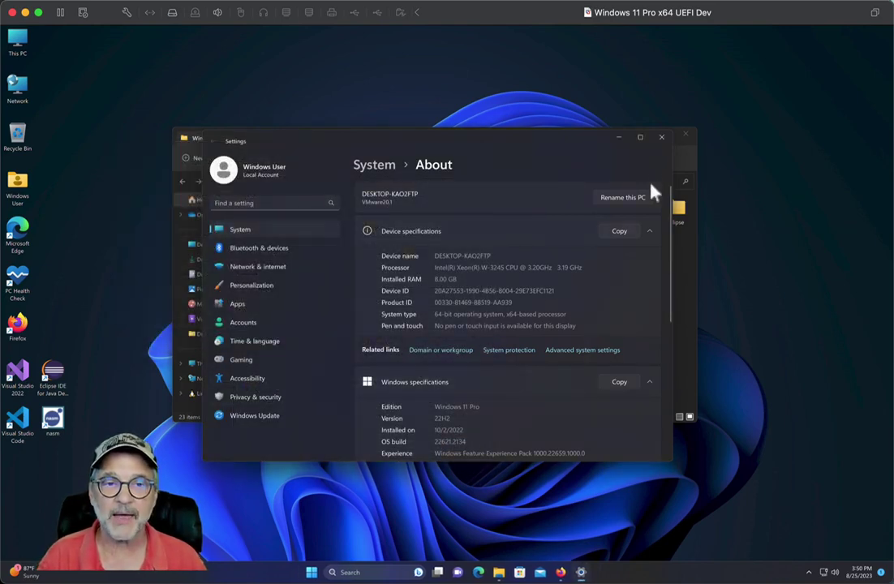
click(662, 138)
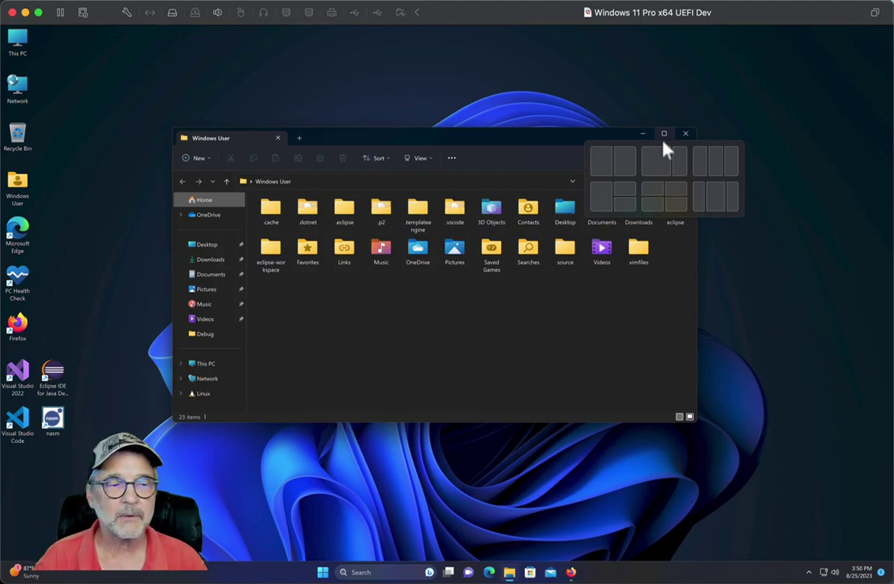
click(571, 573)
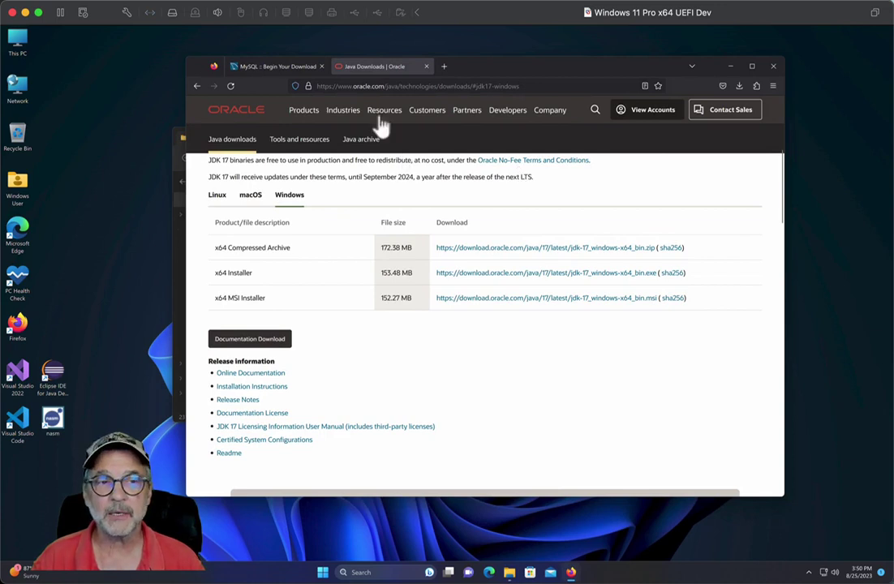
click(390, 87)
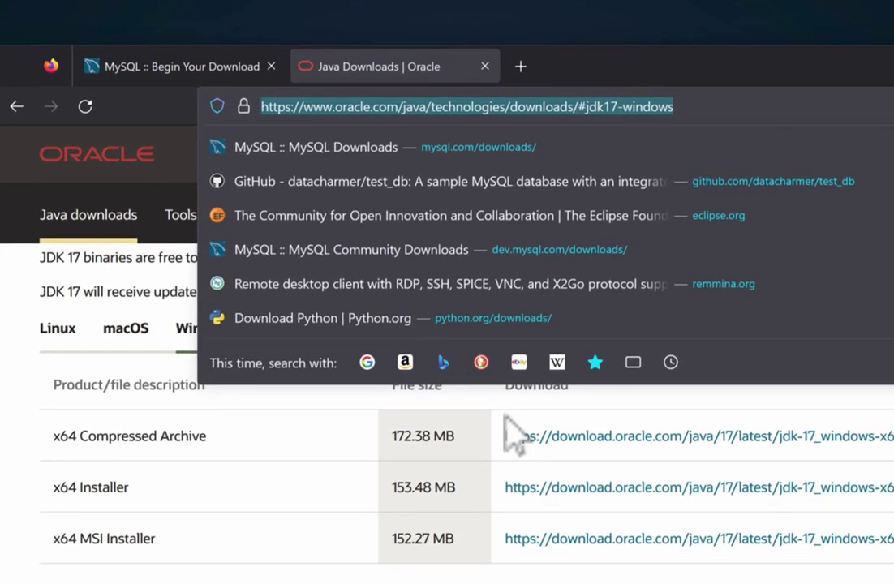
text(https://)
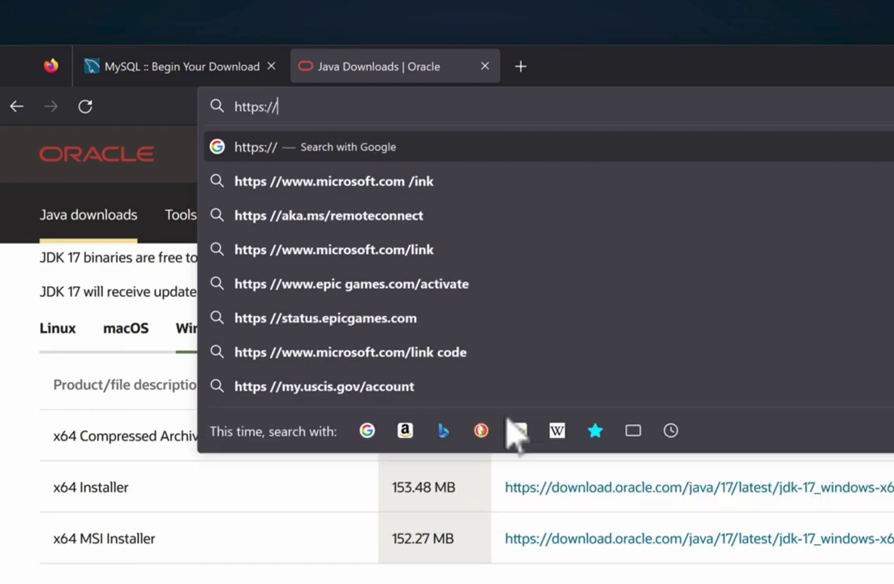
text(dev.mysq)
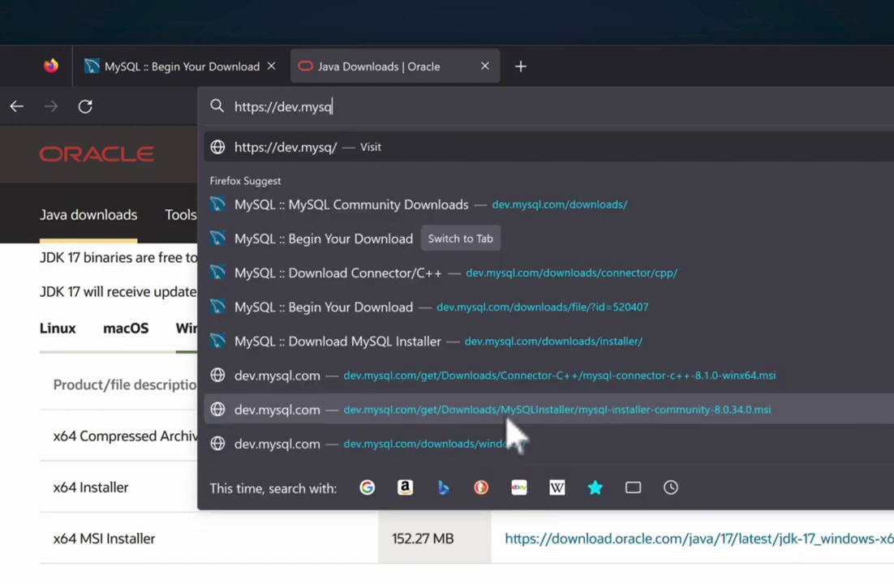
text(l.com/downloads/)
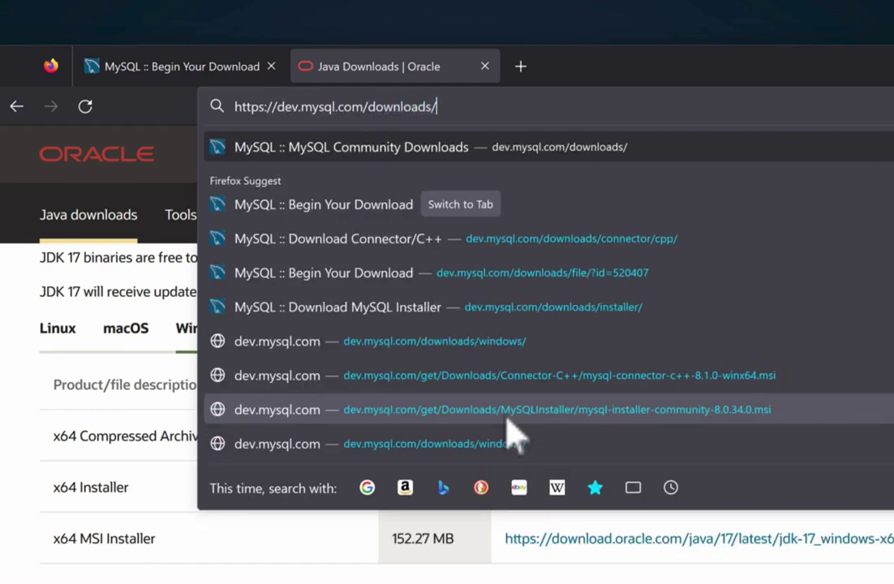
text(connector/j)
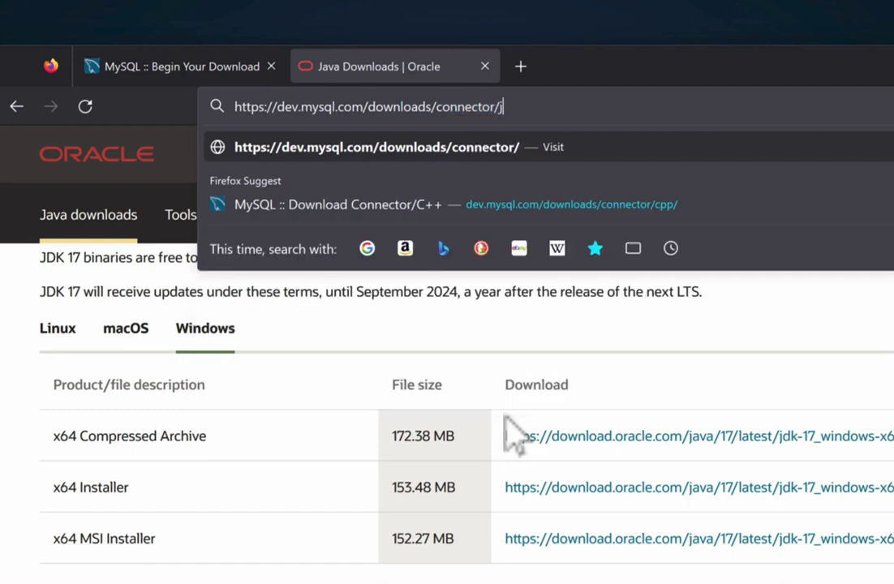
key(Return)
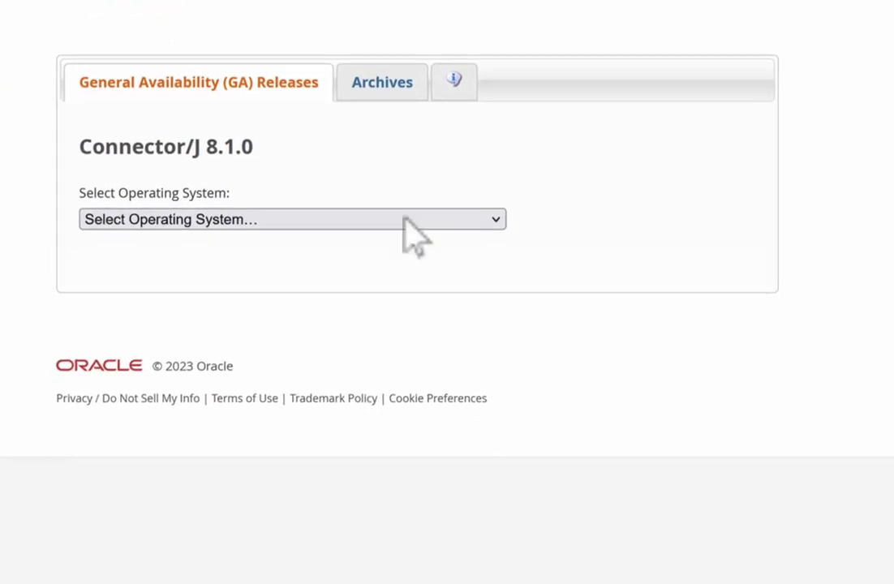
Download the Platform Independent ZIP archive of Connector/J 8.1.0, mysql-connector-j-8.1.0.zip, without logging in, and minimize the browser
click(243, 219)
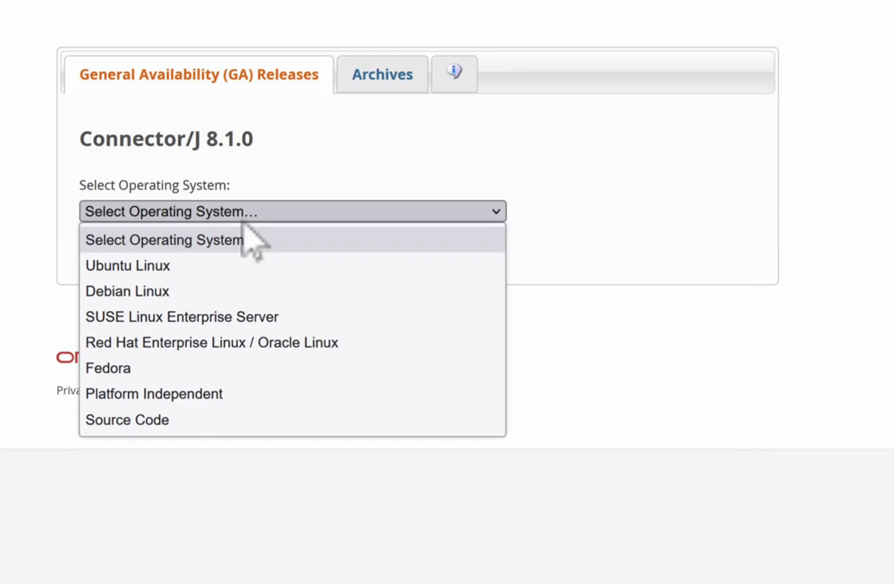
click(167, 401)
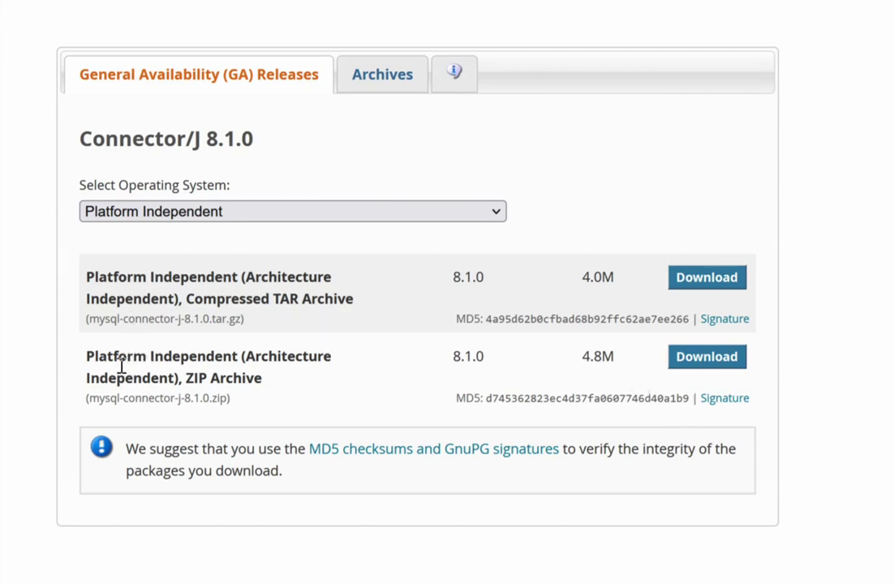
click(692, 365)
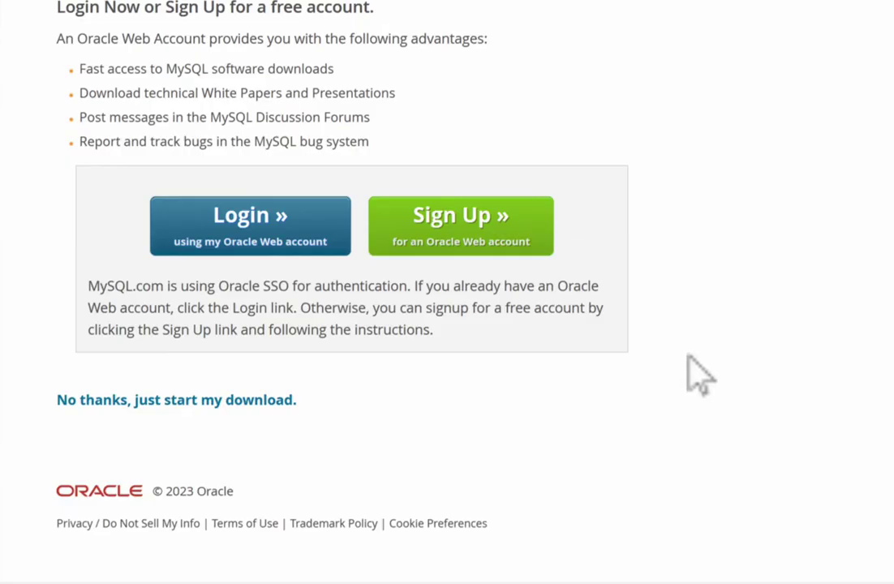
click(128, 401)
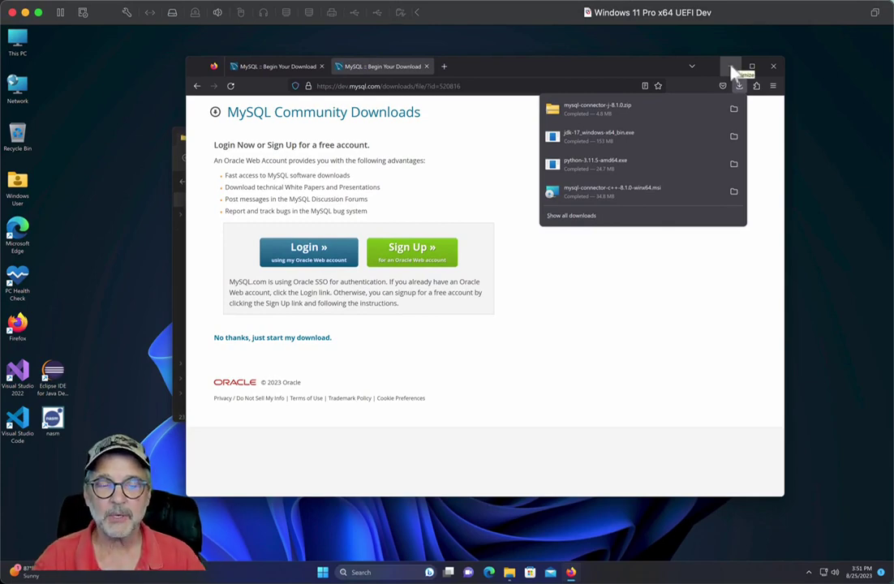
click(731, 68)
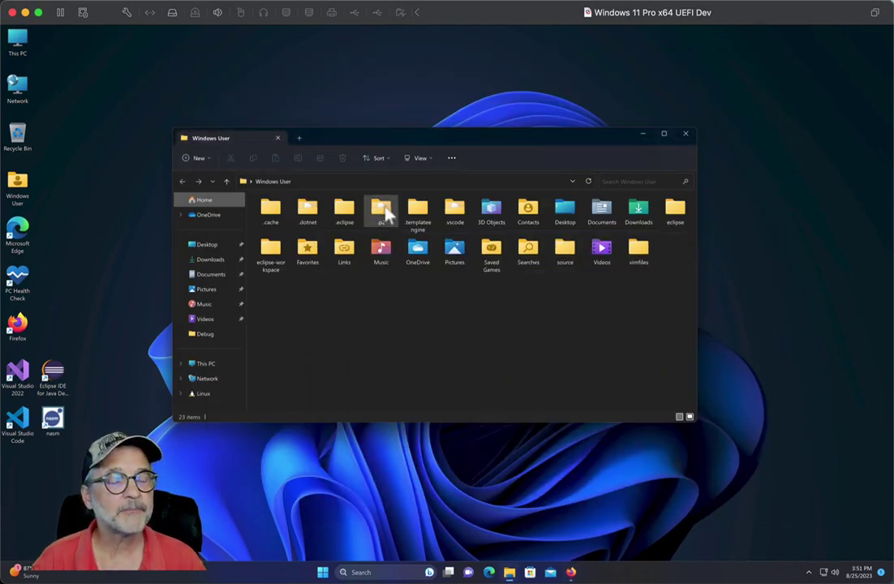
Go to the Downloads folder and extract the mysql-connector-j-8.1.0 ZIP archive to C:\Users\Windows User\Downloads\mysql-connector-j-8.1.0
click(209, 260)
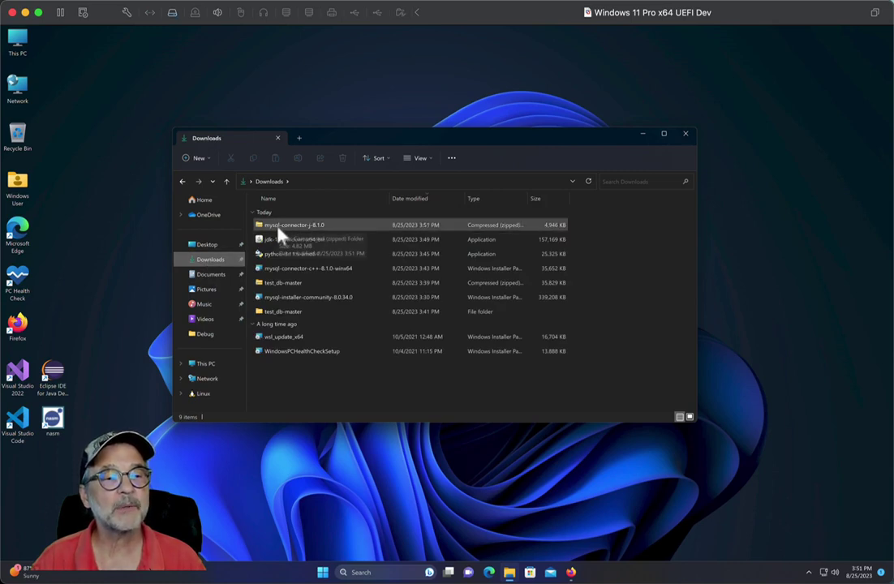
right_click(278, 234)
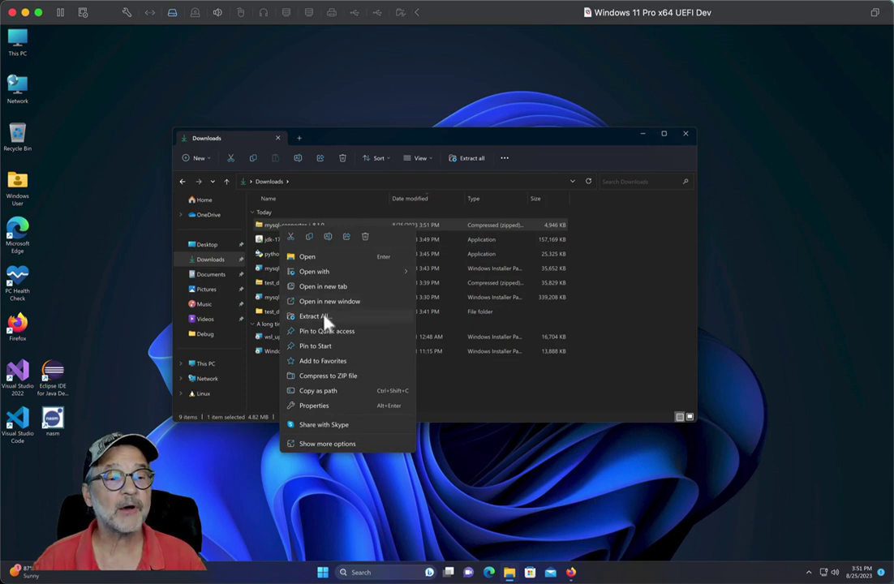
click(325, 316)
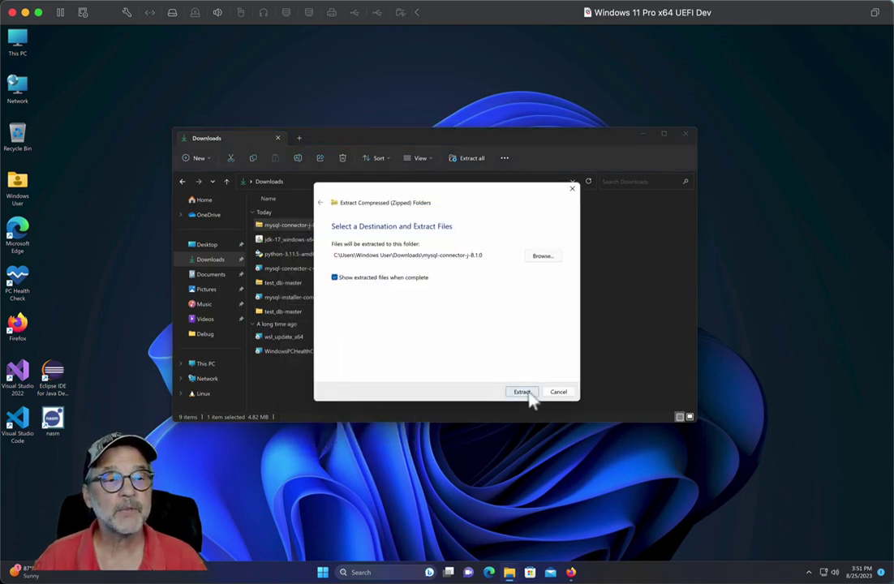
click(527, 395)
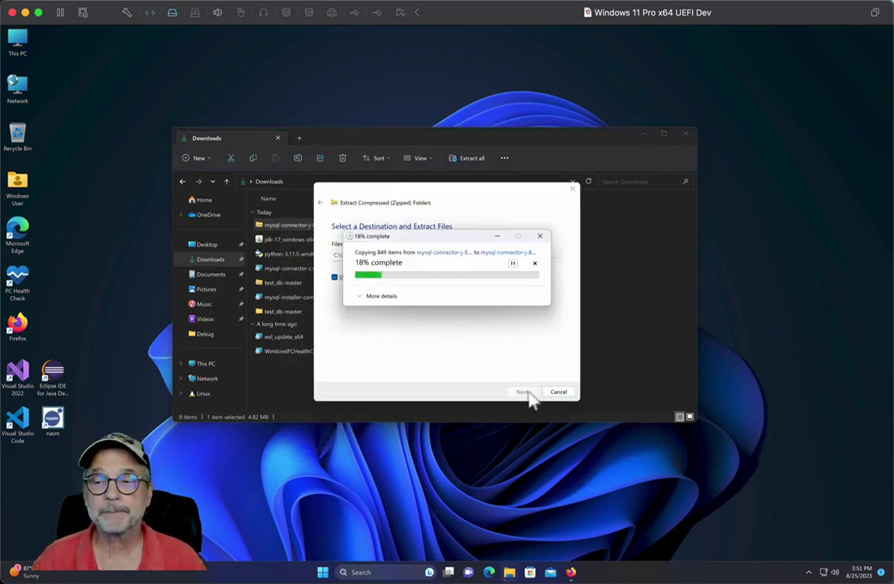
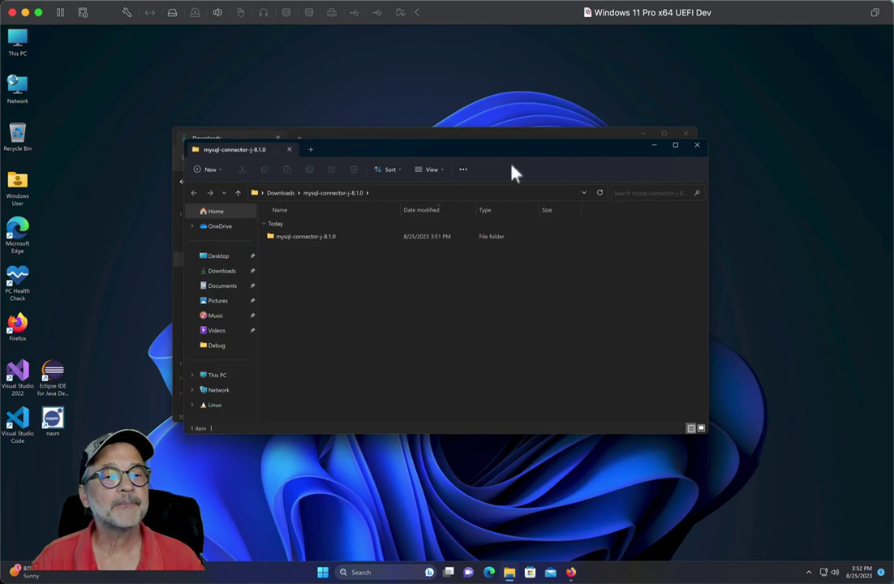
Move the extracted folder's window aside, examine the contents of the inner mysql-connector-j-8.1.0 folder, and return to its parent
drag(503, 159, 605, 205)
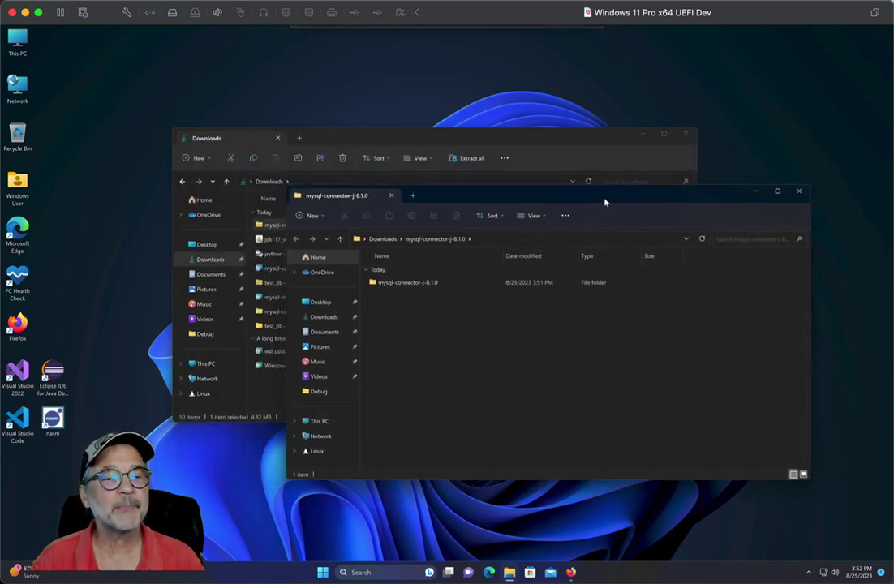
double_click(408, 284)
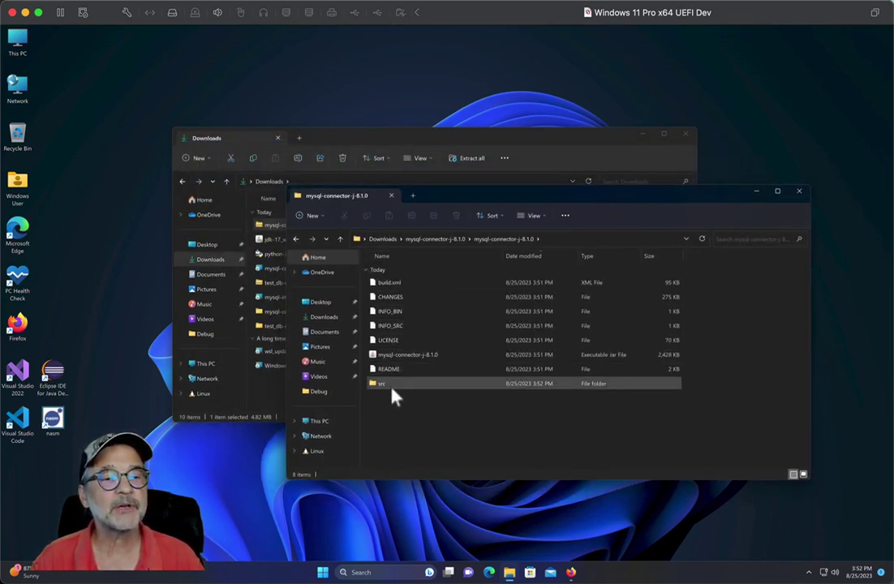
click(436, 240)
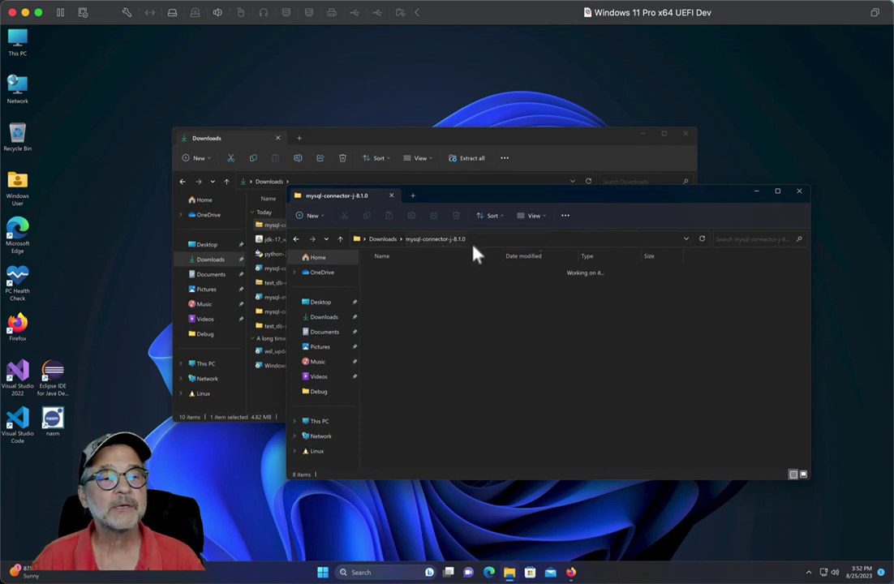
Arrange both folder windows apart, show Local Disk (C:) in the Downloads window, and move the inner mysql-connector-j-8.1.0 folder into it
drag(550, 207, 582, 277)
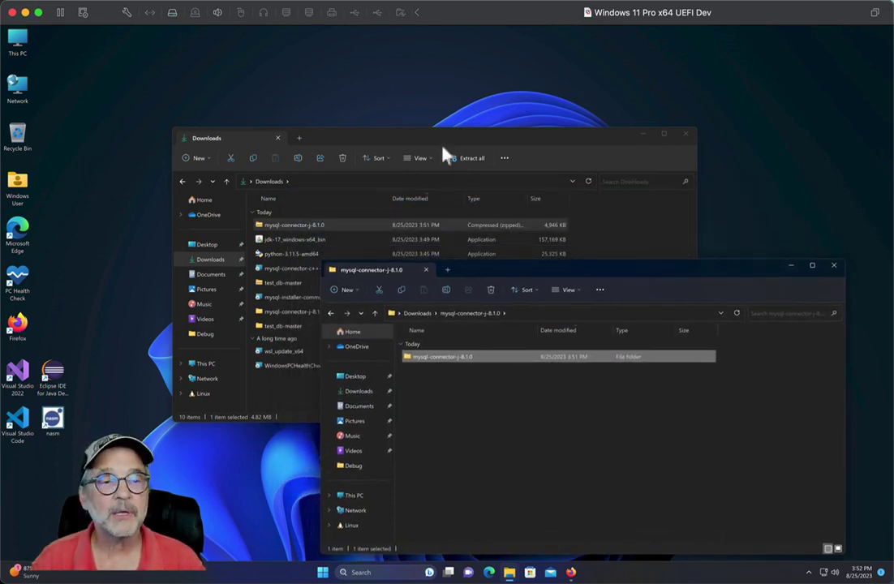
drag(428, 142, 322, 78)
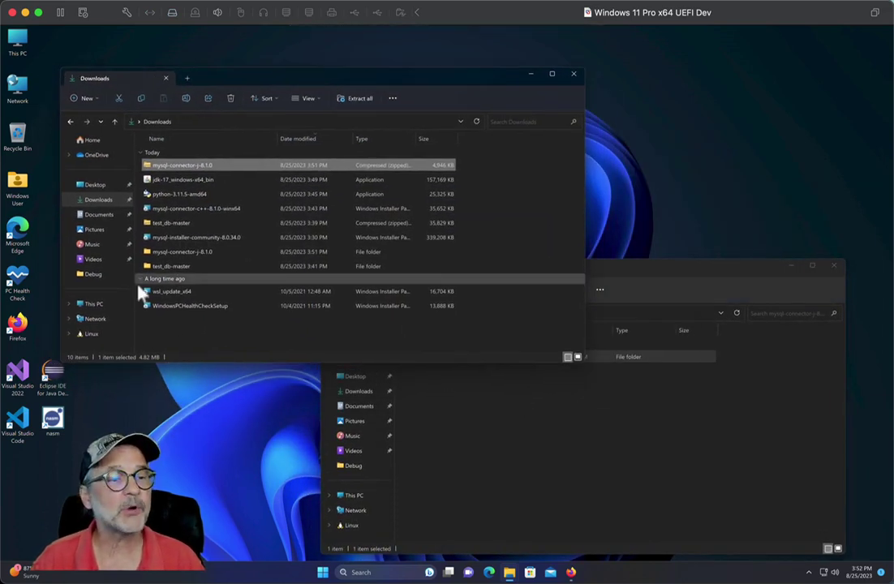
click(106, 300)
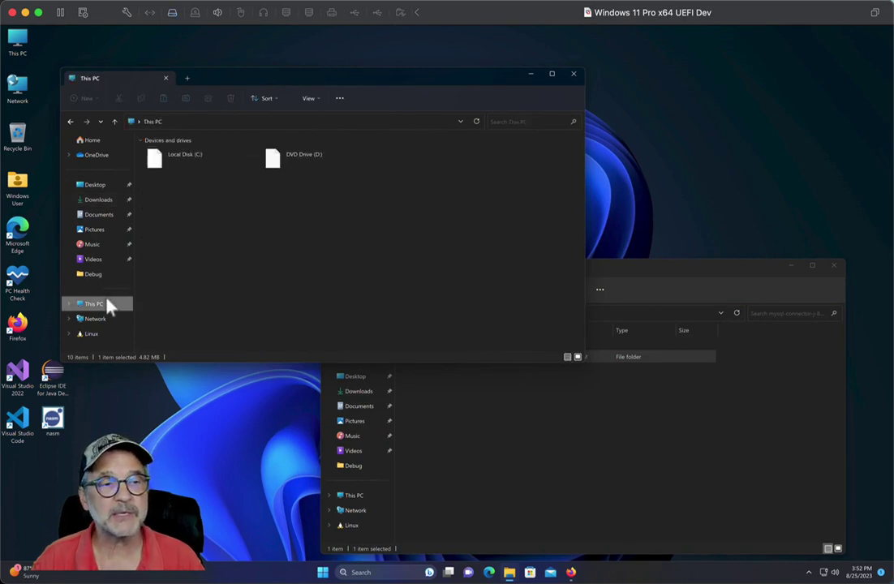
double_click(183, 160)
click(503, 453)
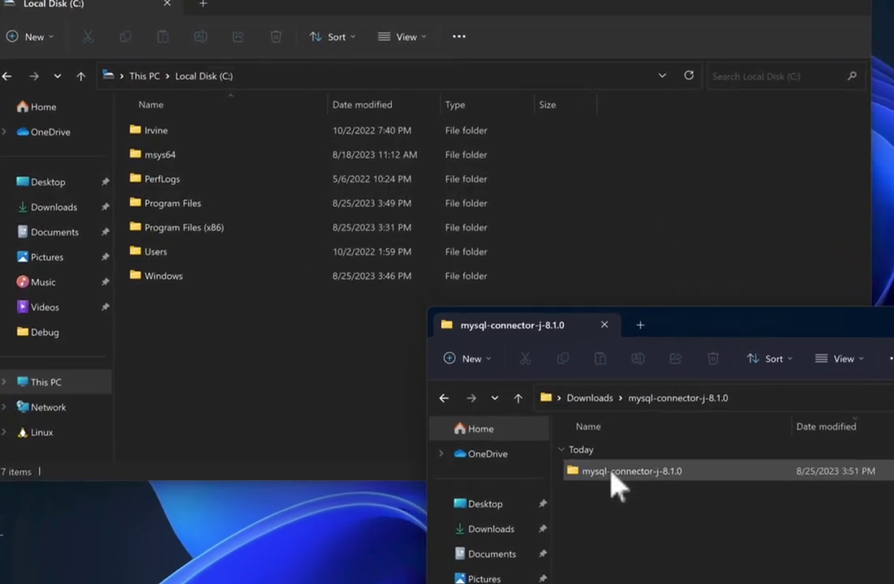
drag(616, 487, 203, 401)
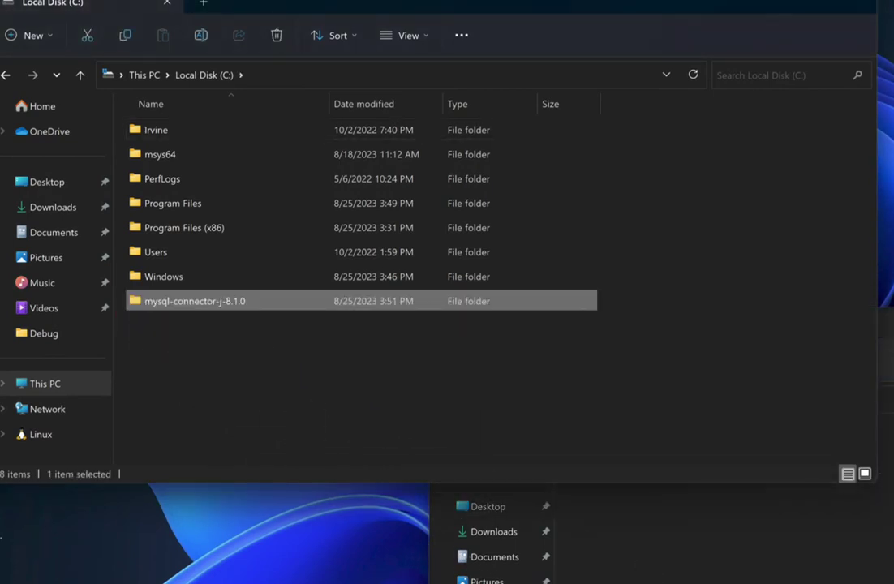
Close the emptied mysql-connector-j-8.1.0 folder window and open the Environment Variables dialog from This PC's advanced system settings
click(625, 531)
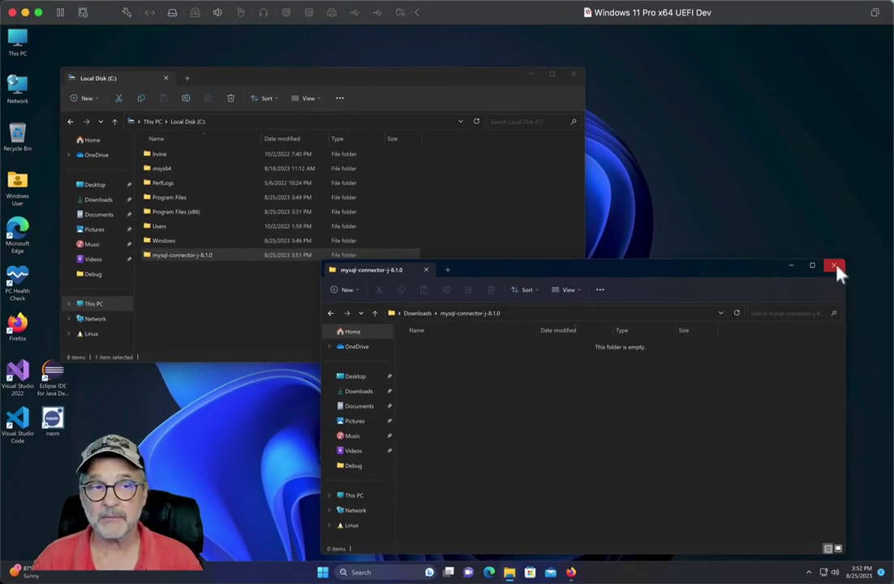
click(835, 268)
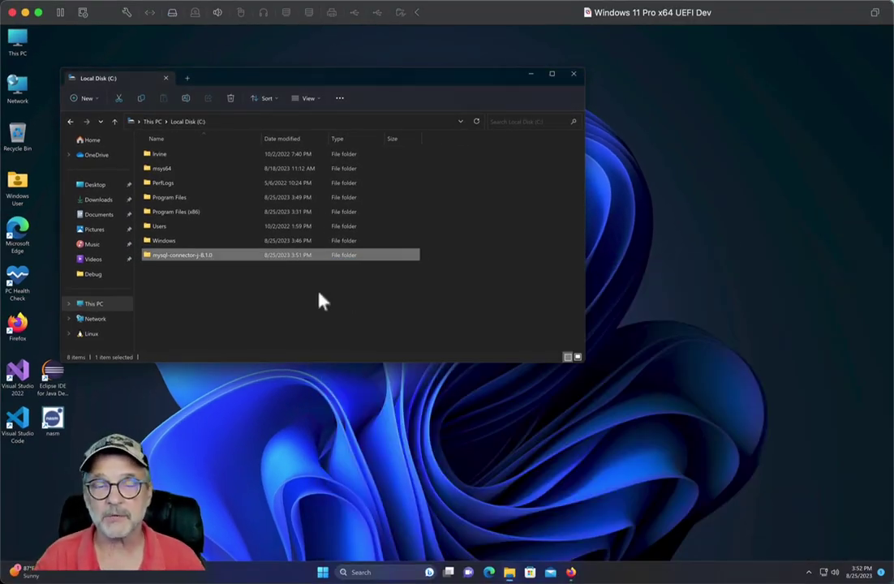
right_click(17, 44)
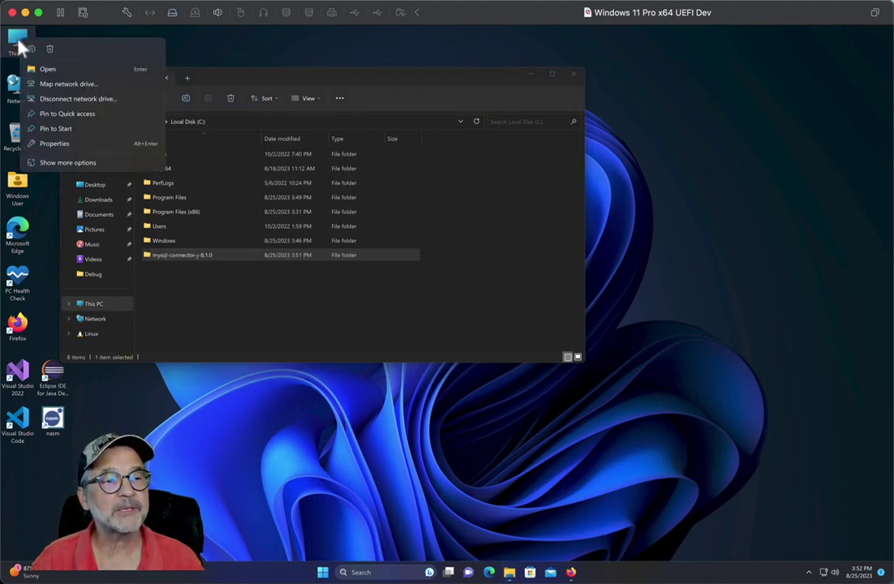
click(55, 144)
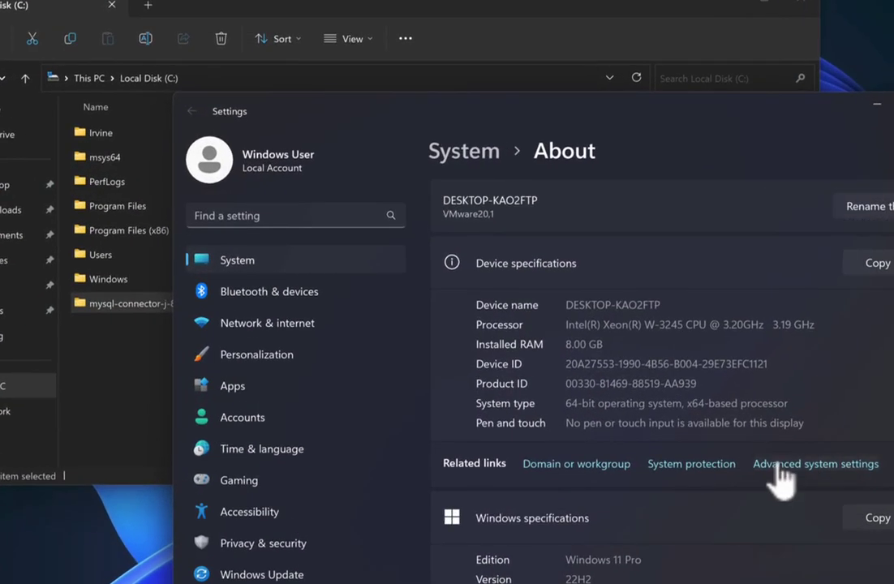
click(779, 467)
click(299, 421)
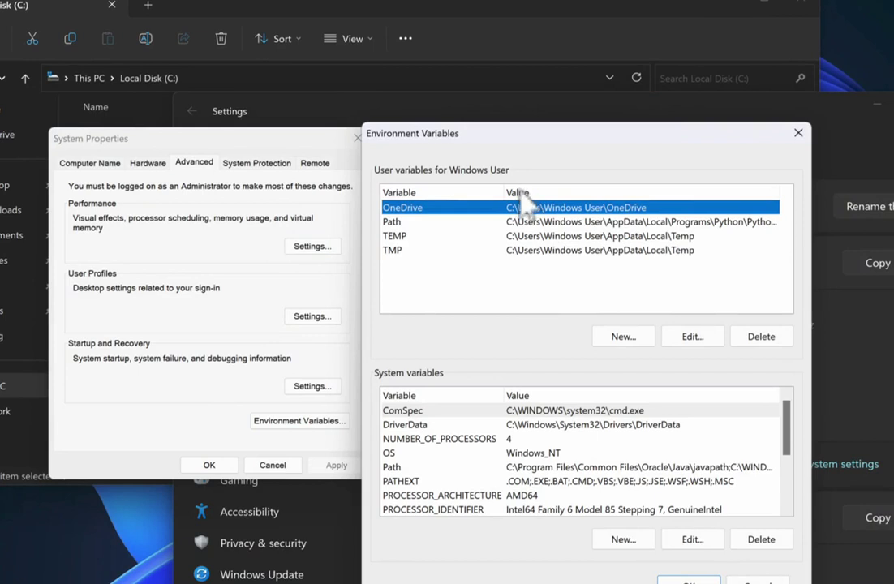
Start a new user variable named CLASSPATH and move the Local Disk (C:) window clear of the dialogs
click(621, 337)
click(629, 342)
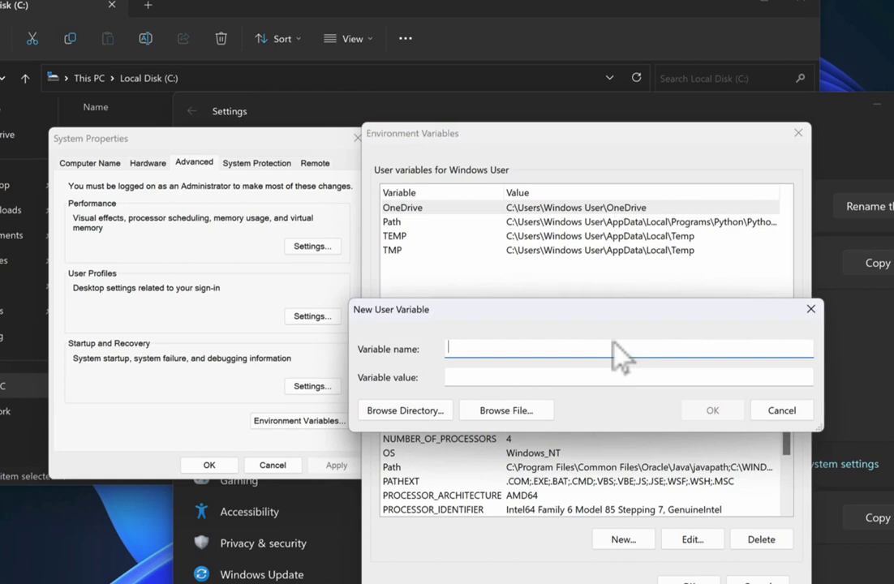
text(CLASSPATH)
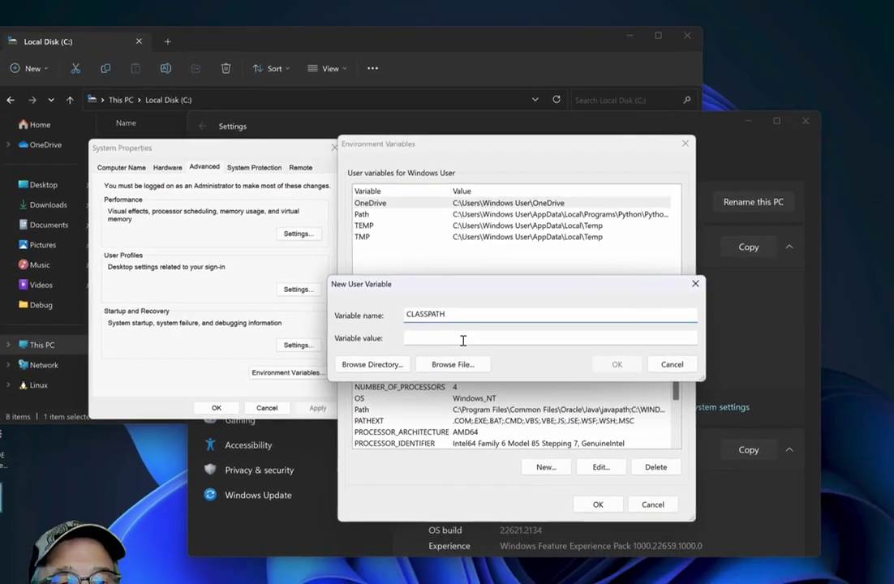
click(520, 379)
drag(216, 86, 202, 44)
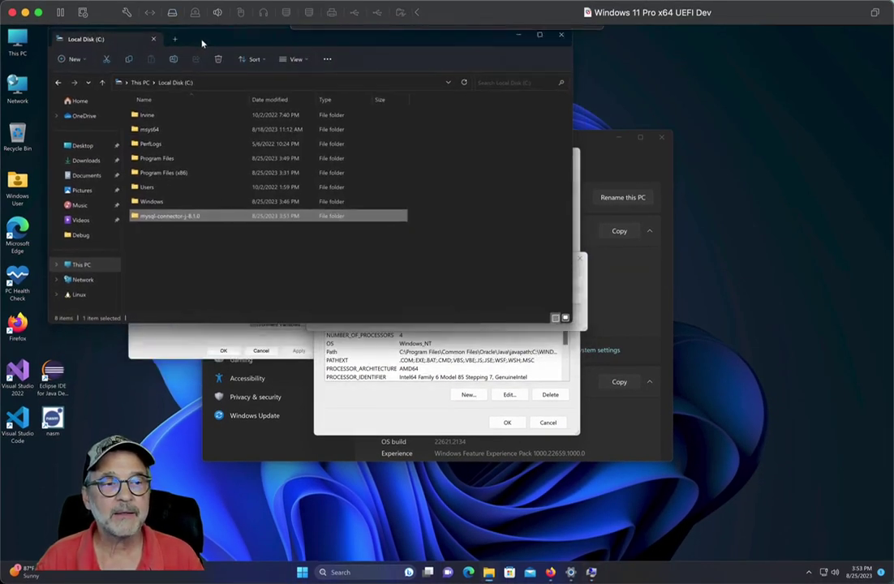
click(369, 355)
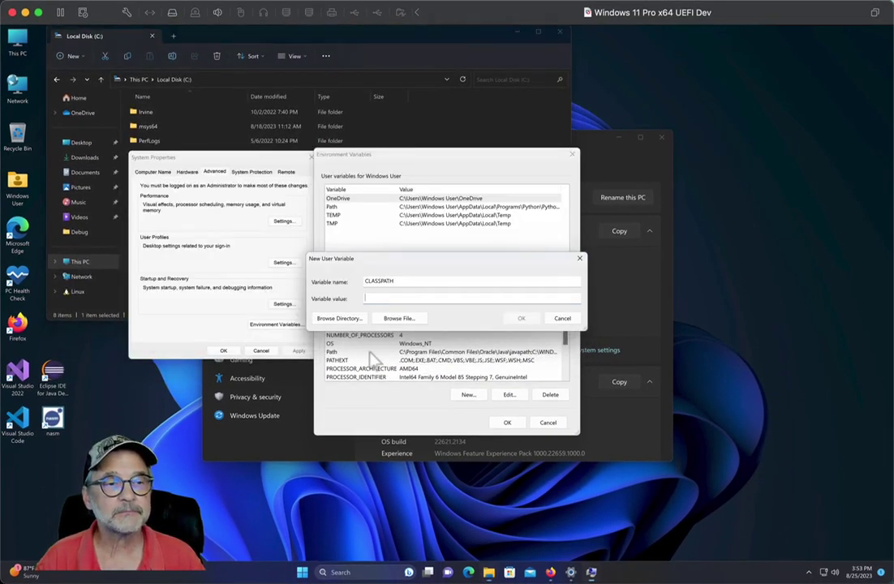
drag(206, 36, 572, 360)
click(353, 266)
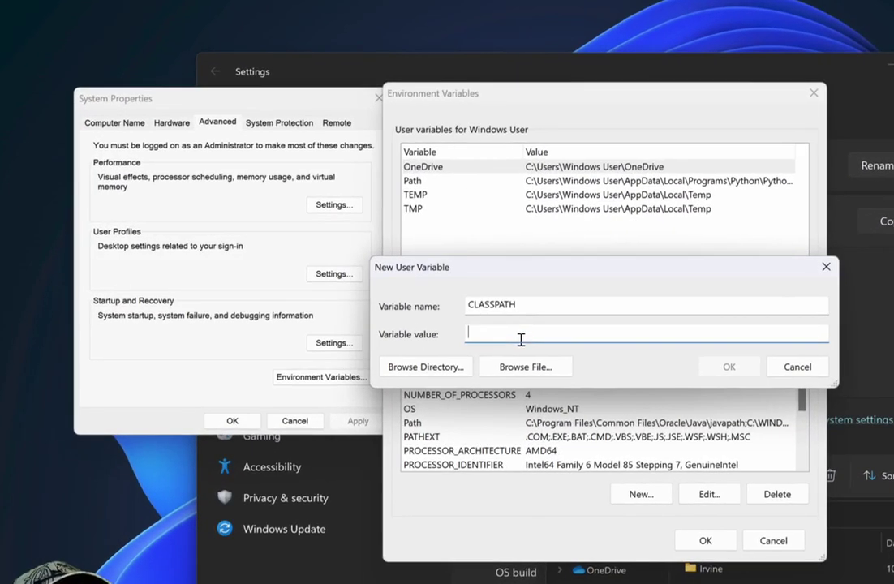
Set the CLASSPATH value to c:\mysql-connector-j-8.1.0\mysql-connector-j-8.1.0.jar, and save and close the environment, system properties and Settings windows
text(c:\)
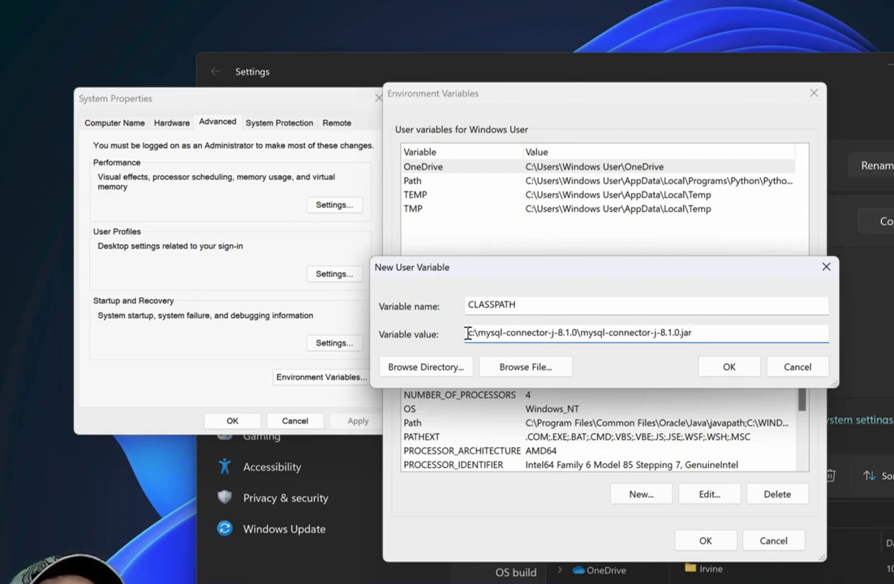
drag(469, 334, 694, 331)
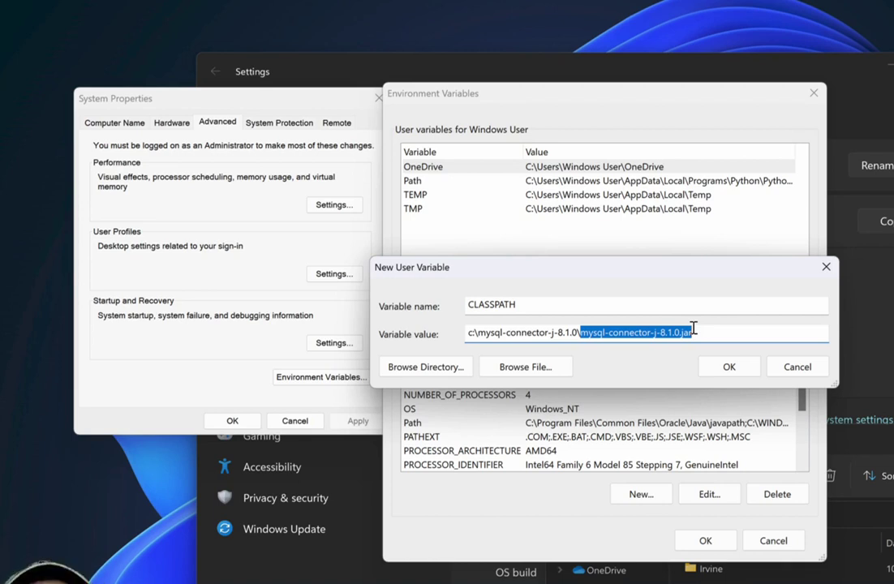
click(726, 369)
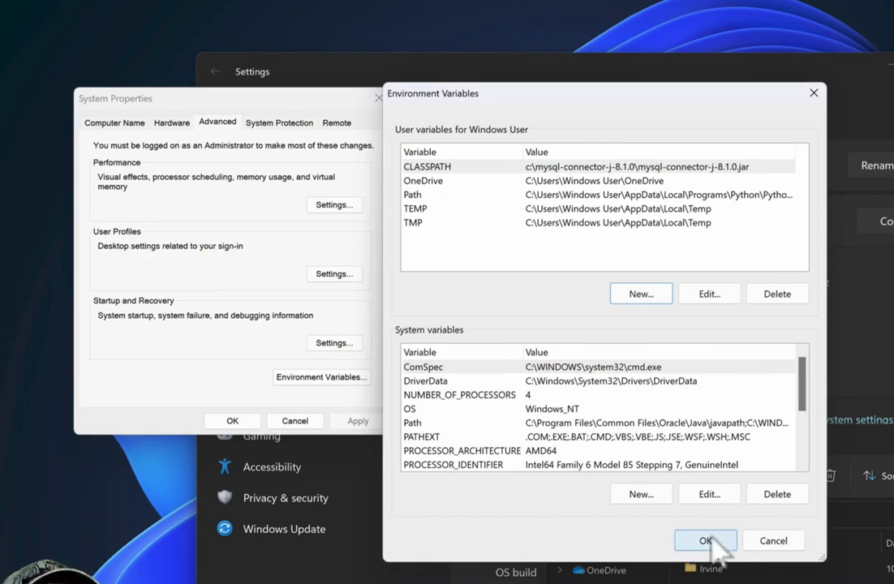
click(705, 540)
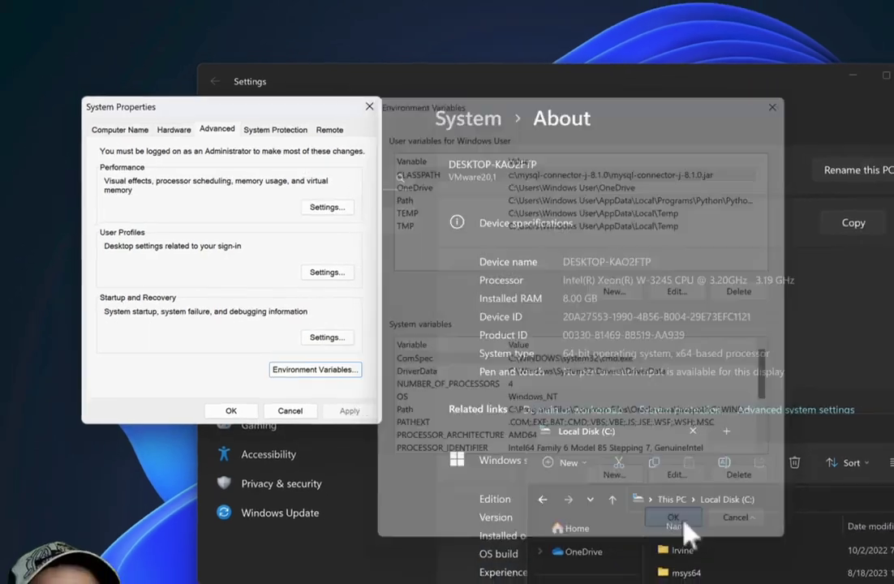
click(230, 411)
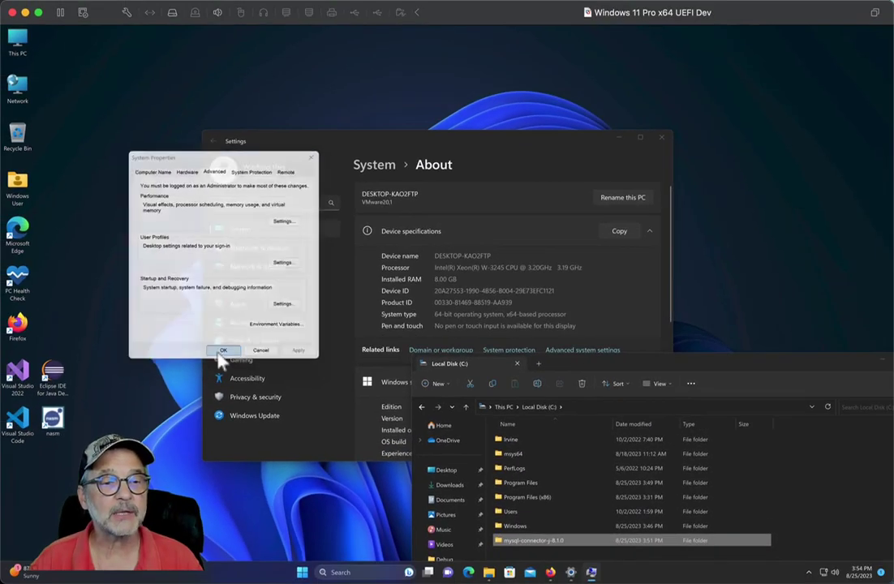
click(661, 137)
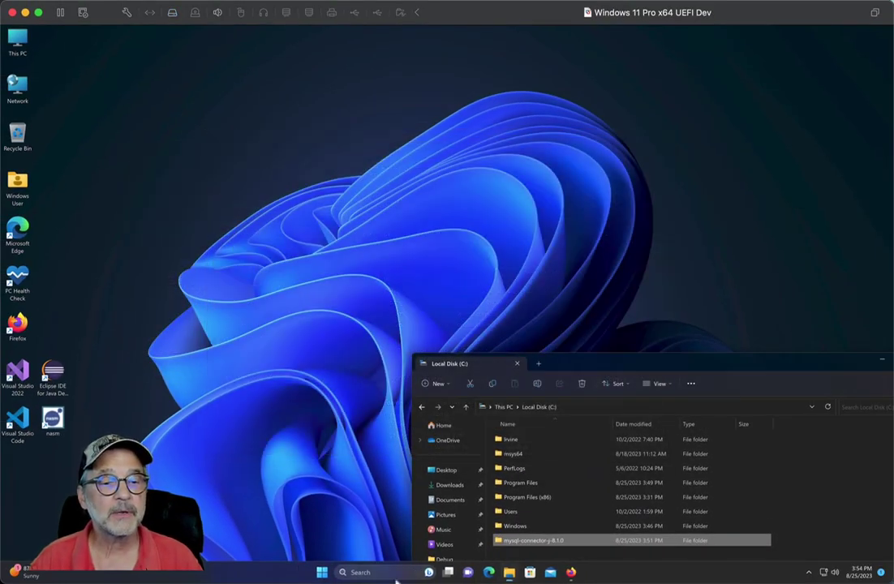
Open Command Prompt and check the installed Java runtime with java -version
click(389, 577)
text(cmd)
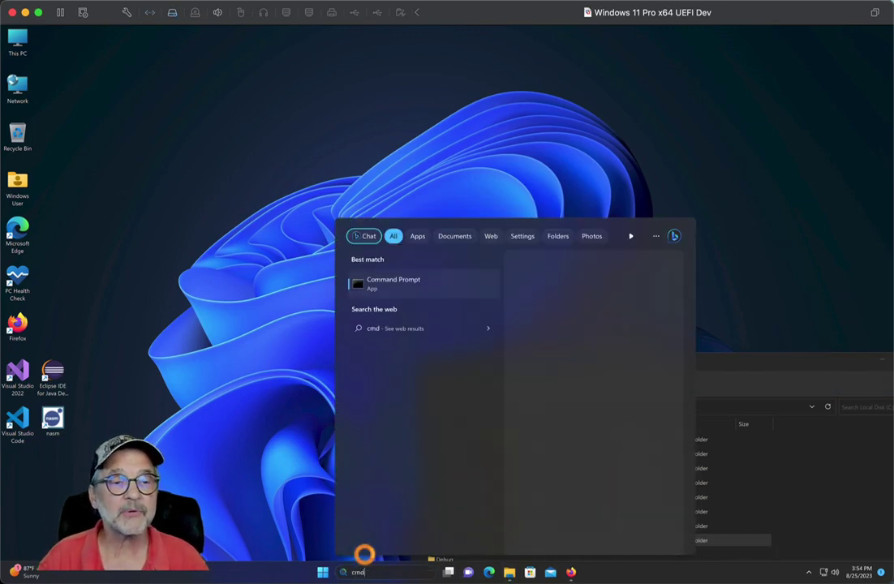
key(Return)
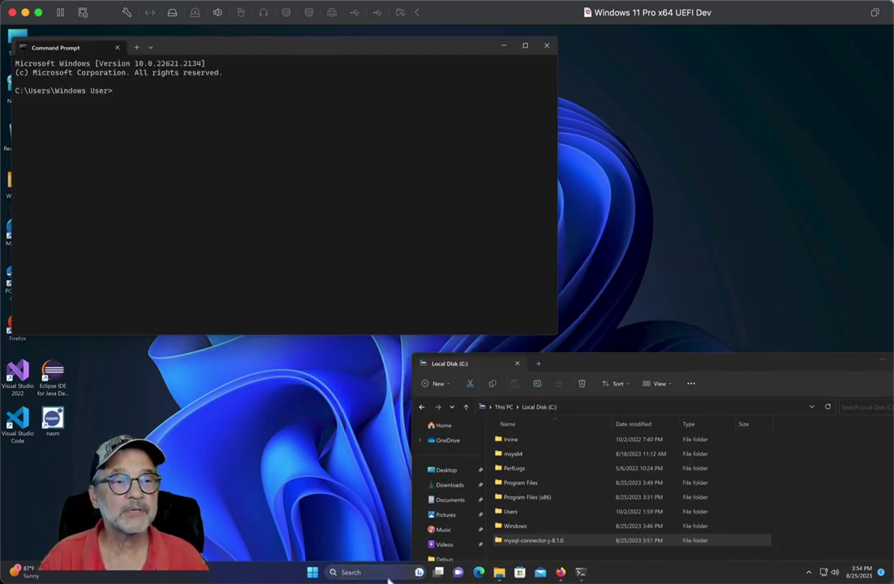
text(java -version)
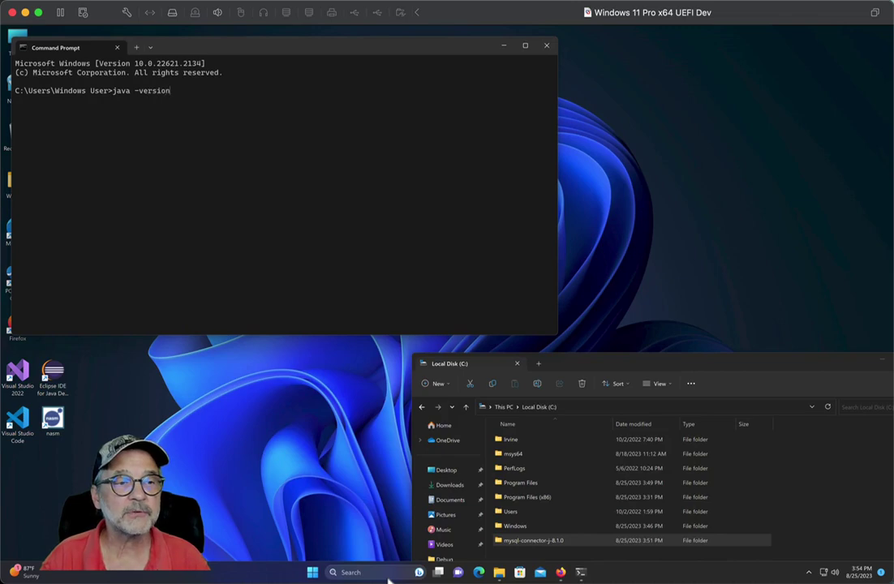
key(Return)
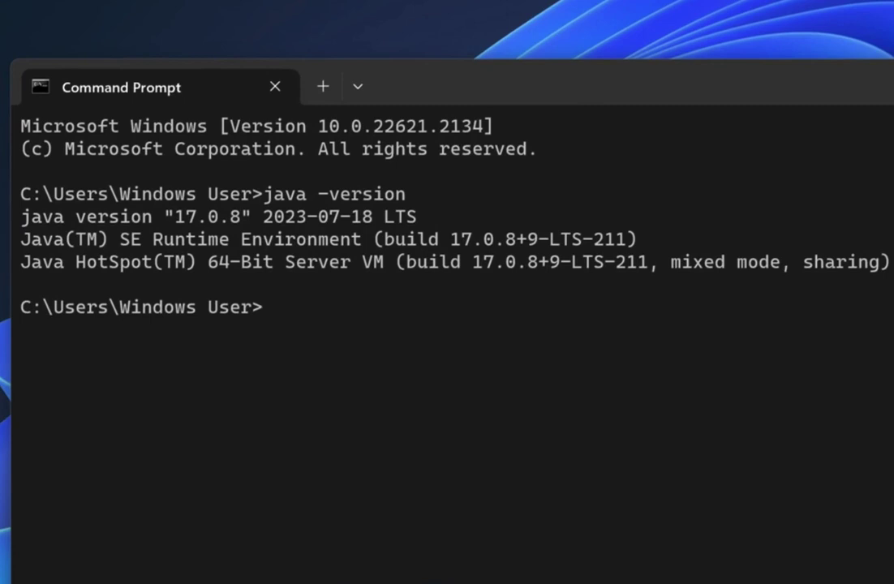
Check the Java compiler with javac -version and close Command Prompt
text(jaa)
text(ac -version)
key(Return)
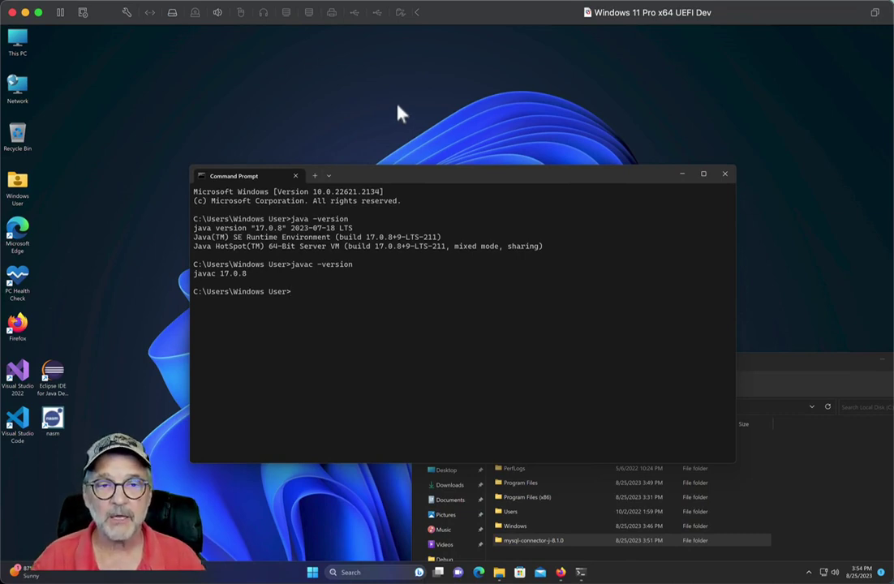
click(725, 174)
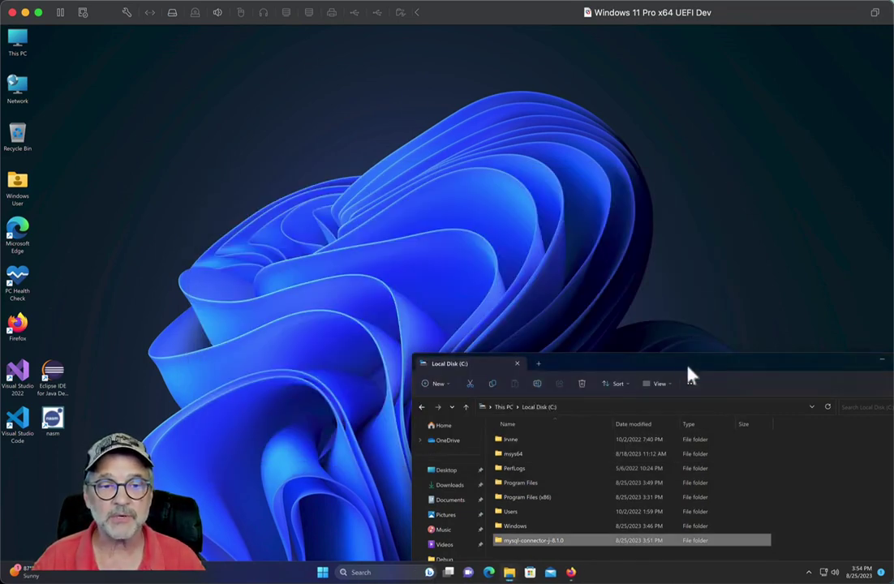
Delete all of today's files and folders from the Downloads folder and empty the Recycle Bin
drag(689, 371, 542, 182)
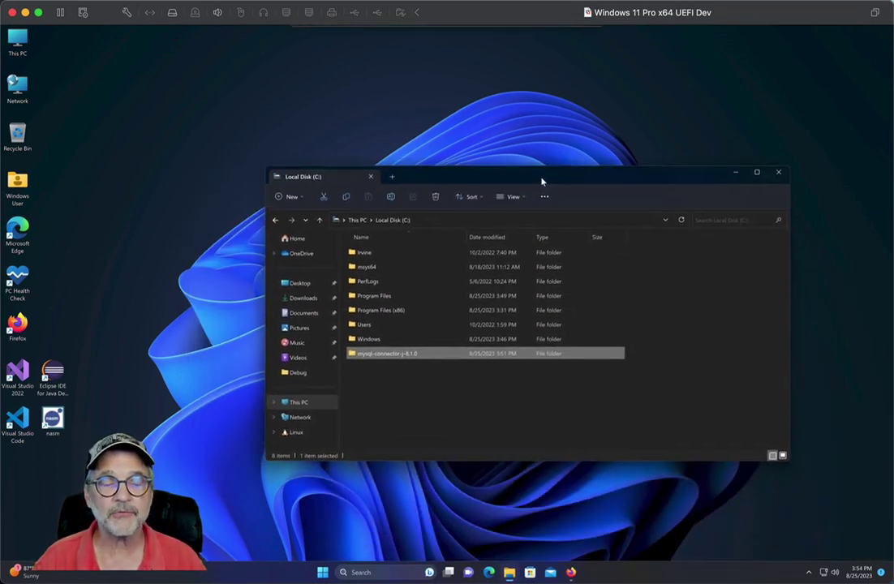
click(304, 298)
click(388, 263)
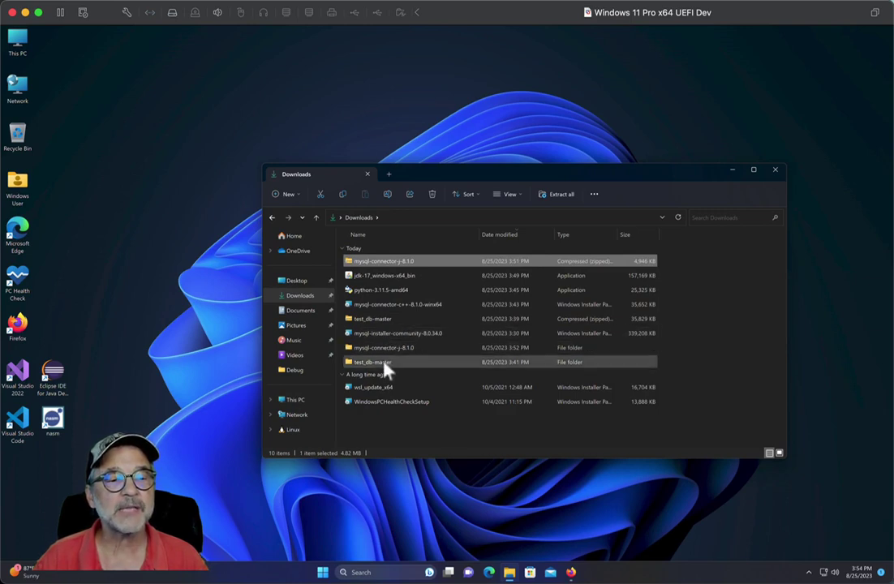
shift+click(386, 365)
right_click(386, 365)
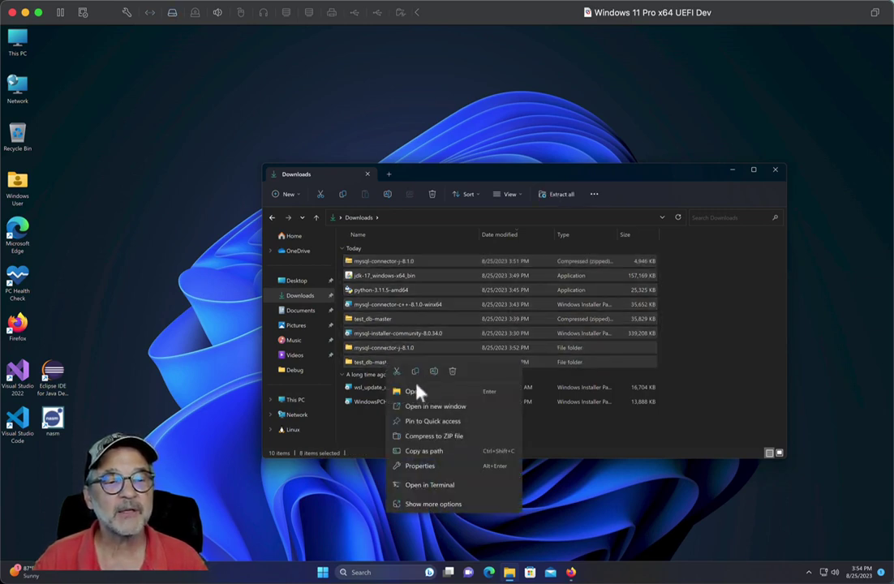
click(453, 372)
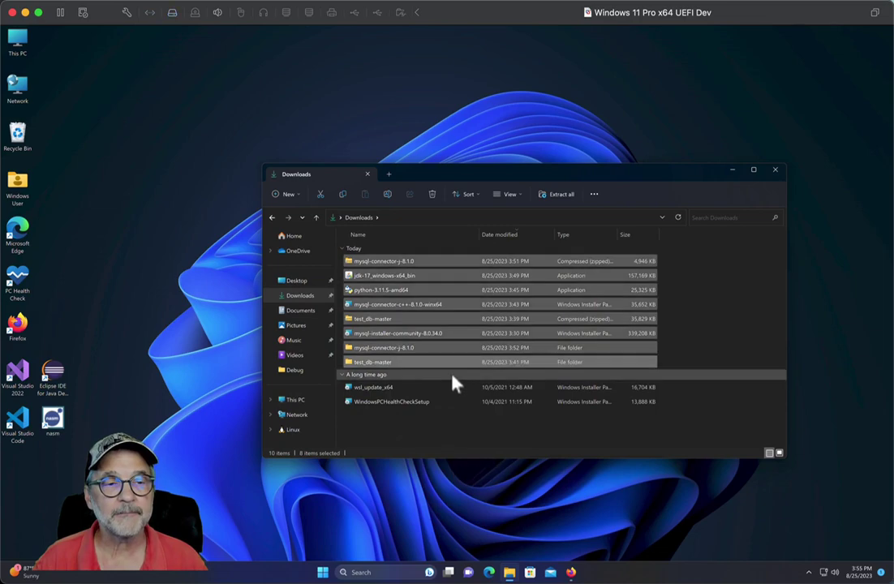
click(776, 174)
right_click(28, 151)
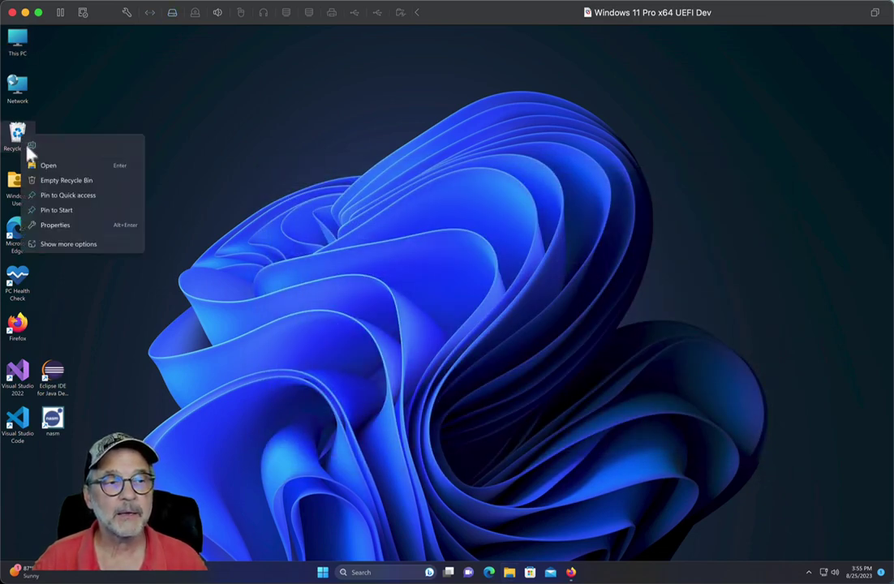
click(66, 184)
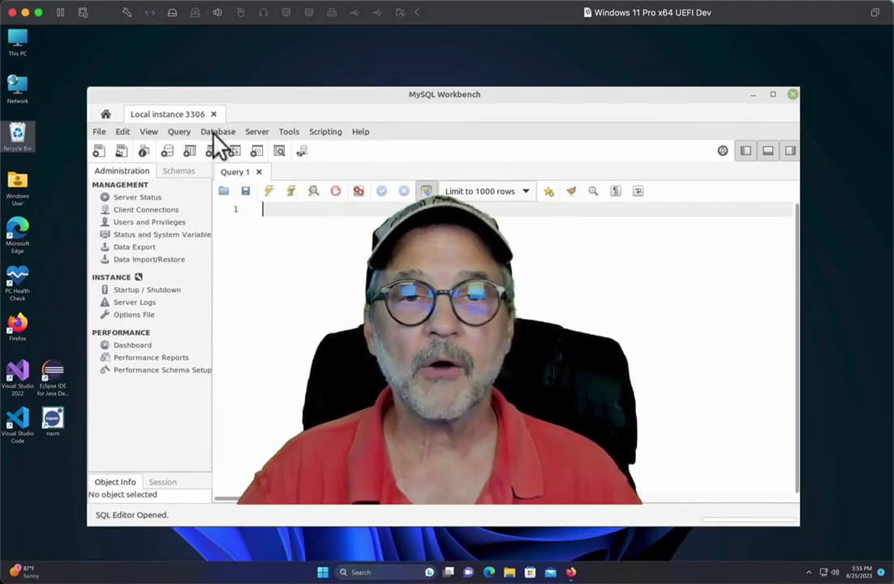
Switch to MySQL Workbench, start reverse engineering the database through Local instance 3306, and connect to the server with the account password
click(215, 134)
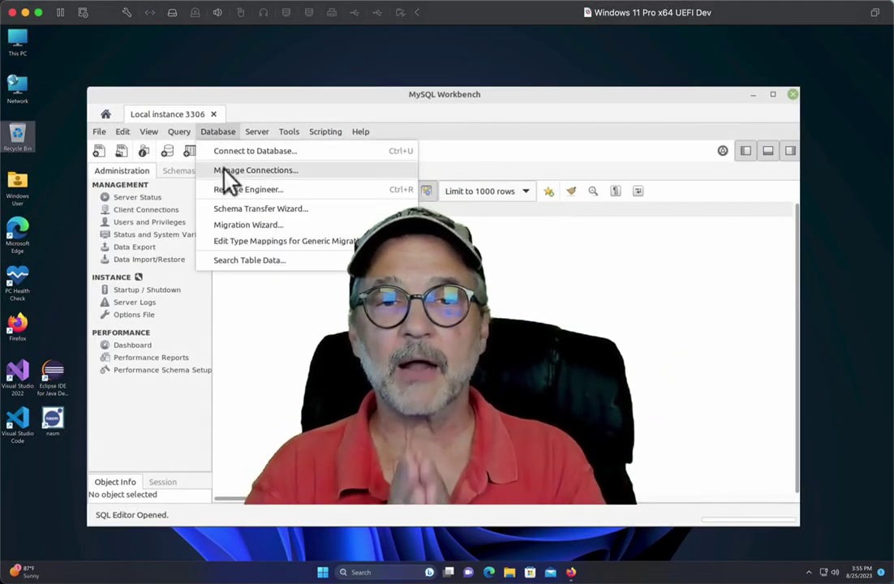
click(228, 190)
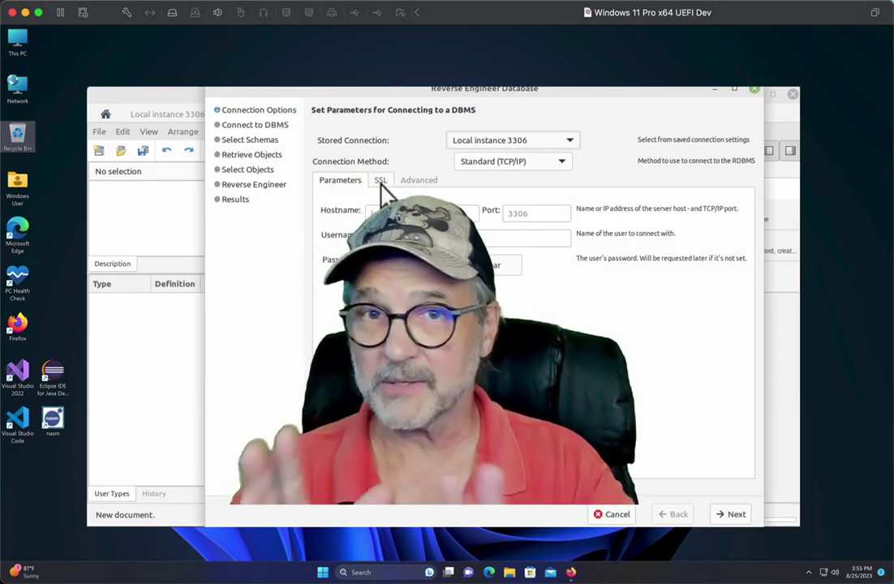
click(730, 514)
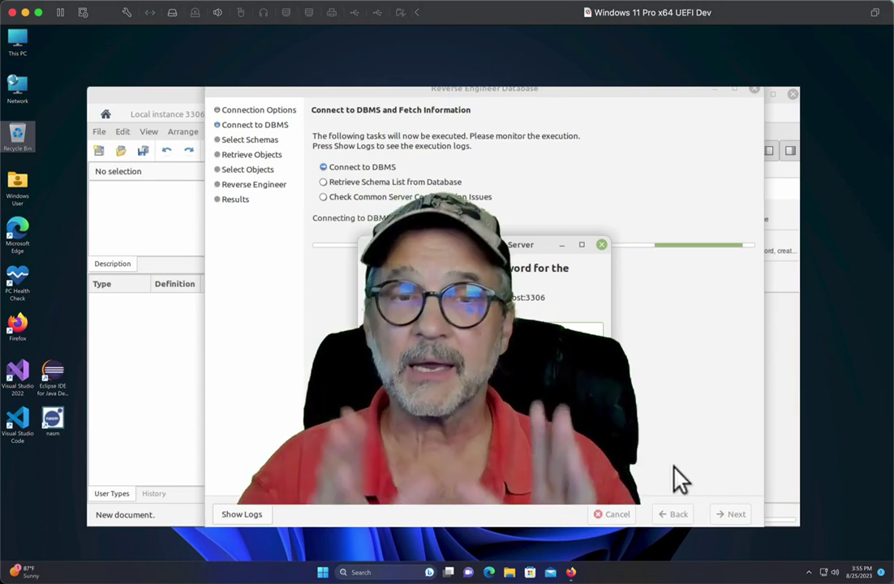
key(Return)
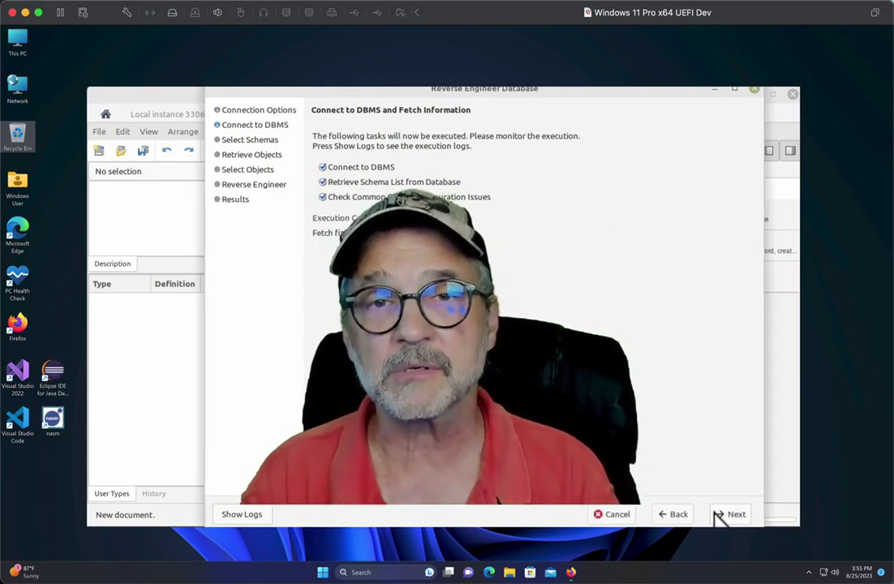